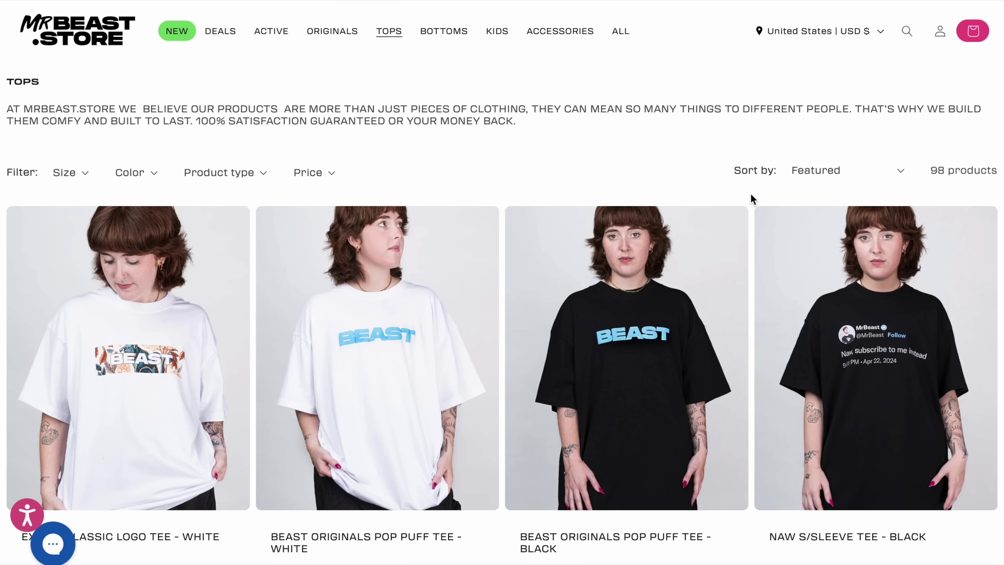
- Search Amazon for 'funny fishing shirt'
scroll(751, 196, "down", 10)
scroll(751, 196, "down", 10)
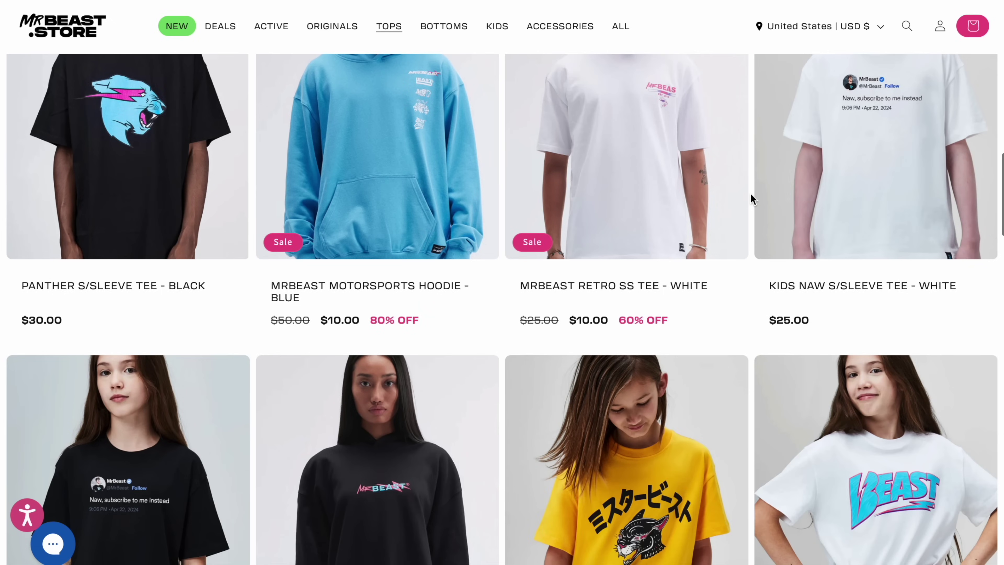
scroll(751, 196, "down", 10)
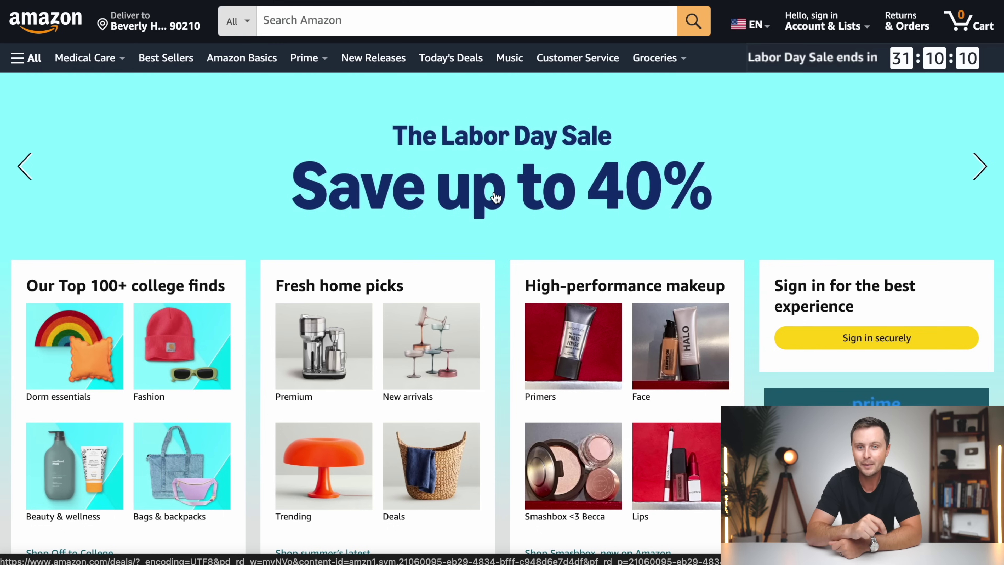
left_click(320, 18)
type("funny fishing shirt")
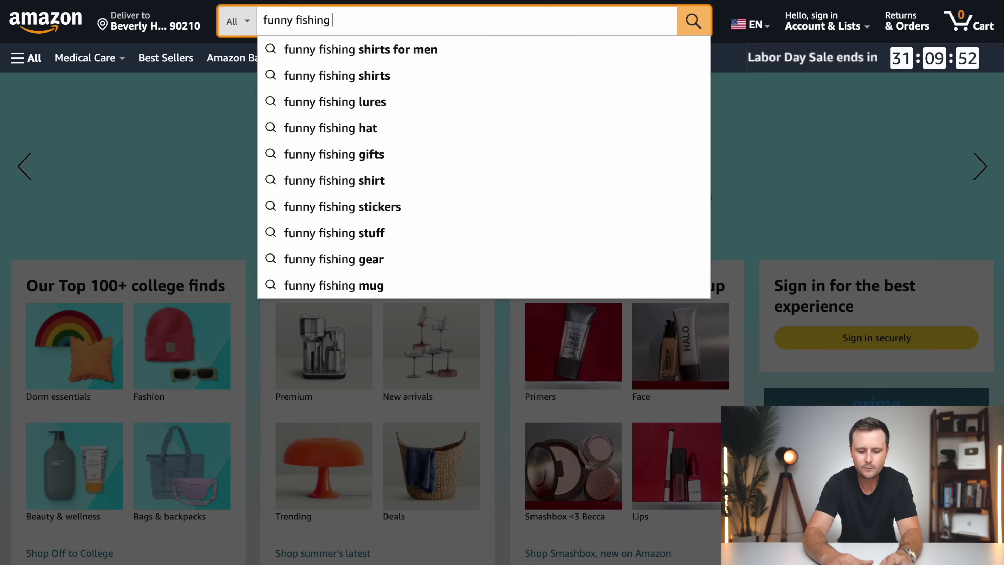
key("Return")
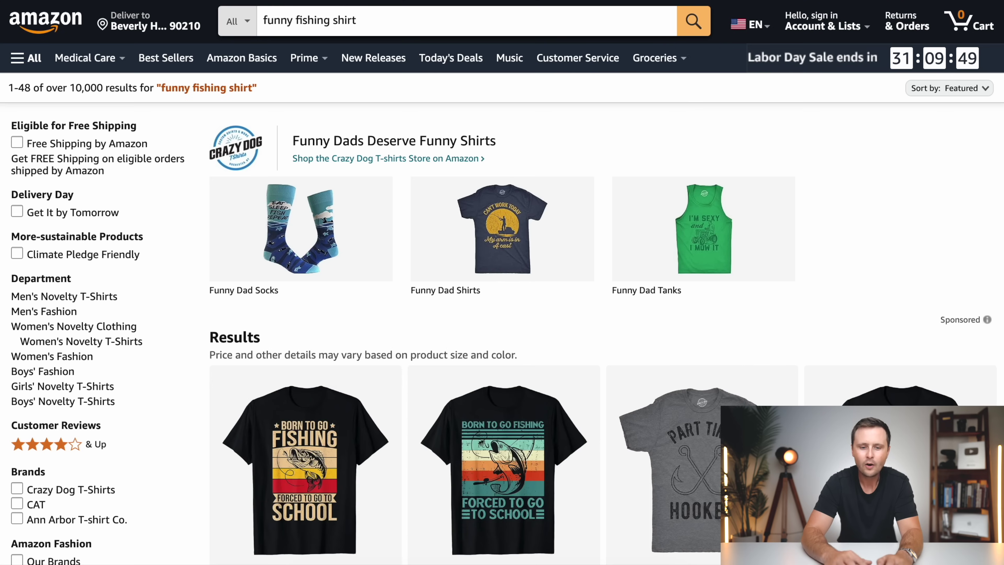
- Open the Born To Go Fishing Forced School T-shirt listing and browse its details
scroll(407, 333, "down", 2)
scroll(407, 340, "down", 3)
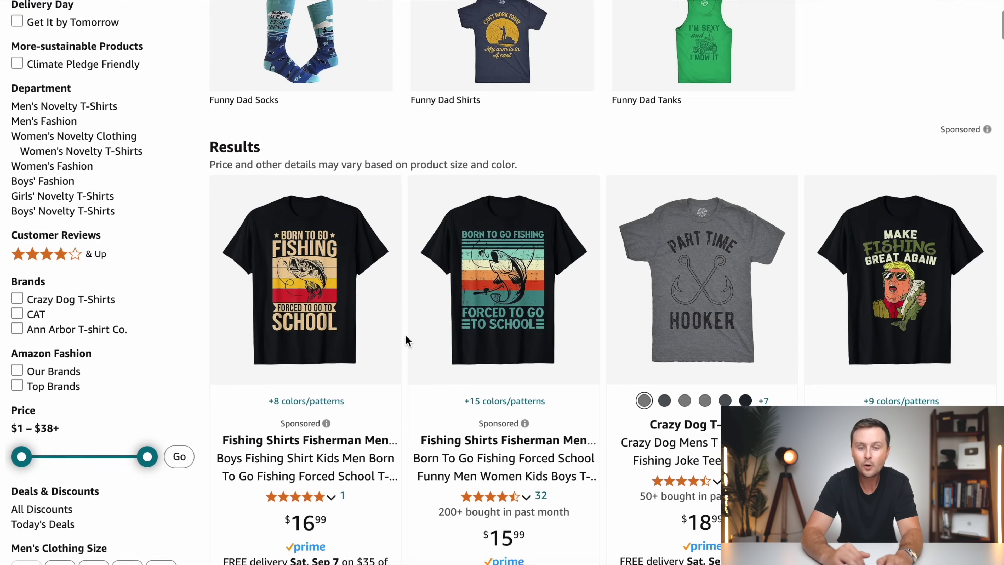
scroll(407, 340, "down", 2)
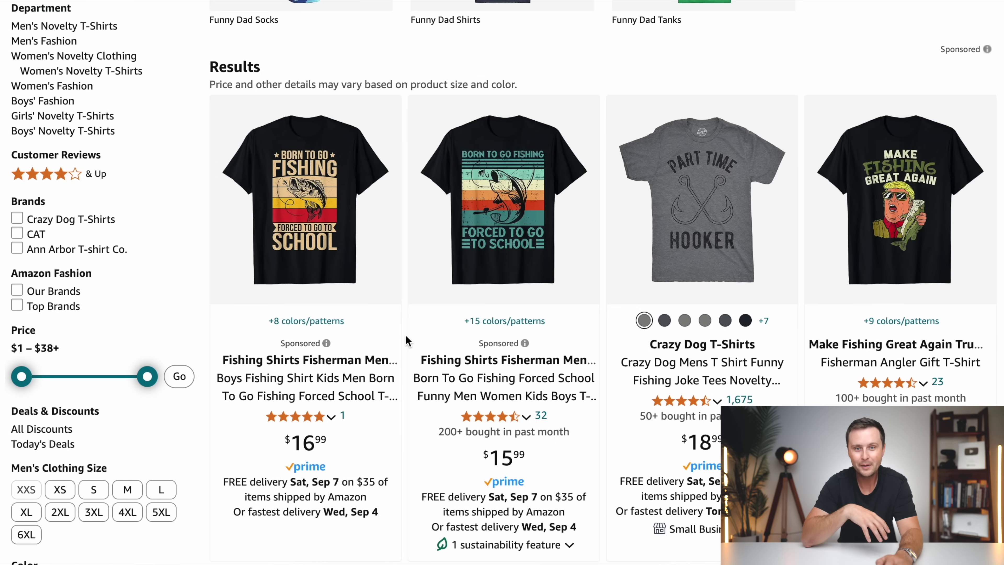
scroll(407, 340, "down", 2)
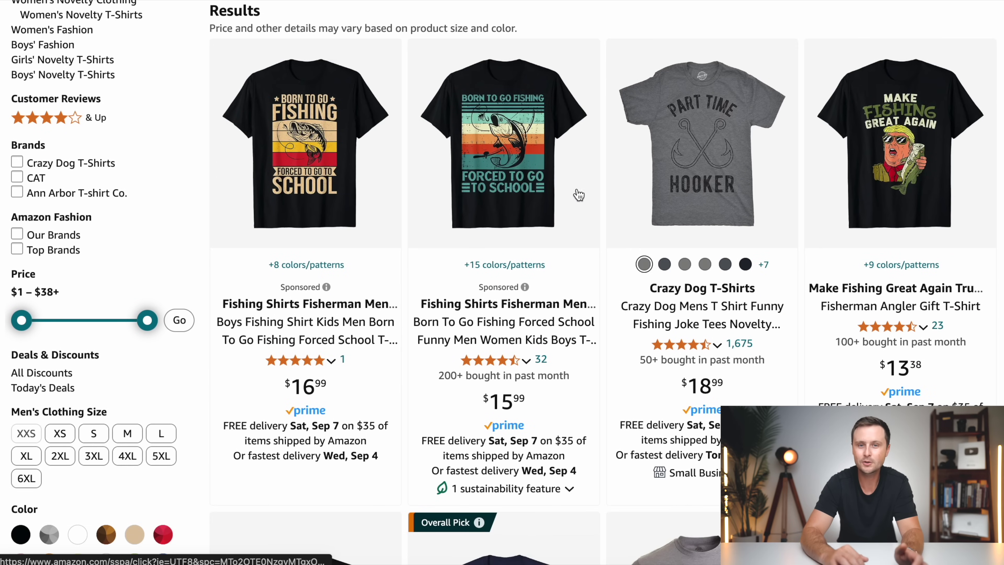
left_click(508, 172)
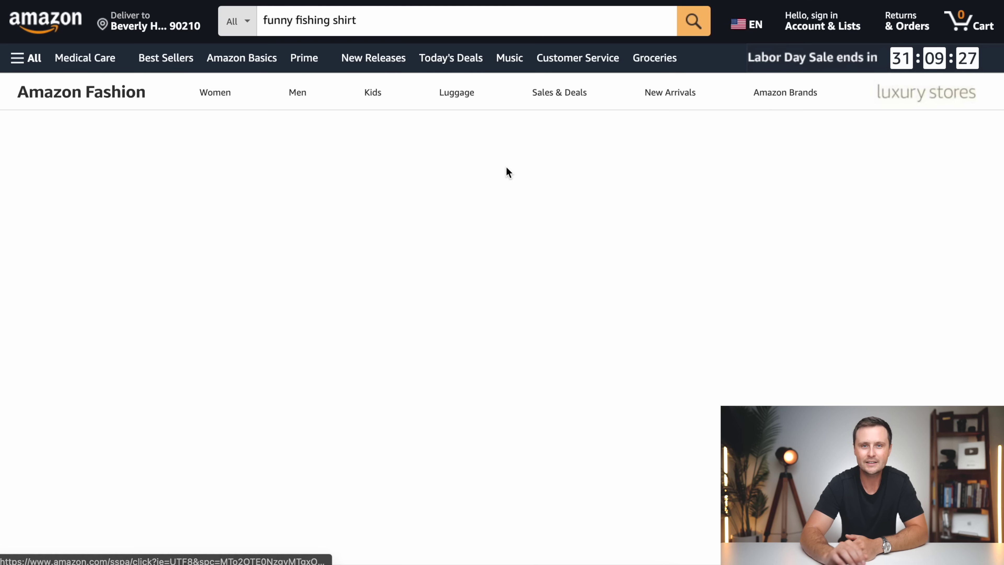
scroll(560, 124, "down", 2)
scroll(560, 124, "down", 2)
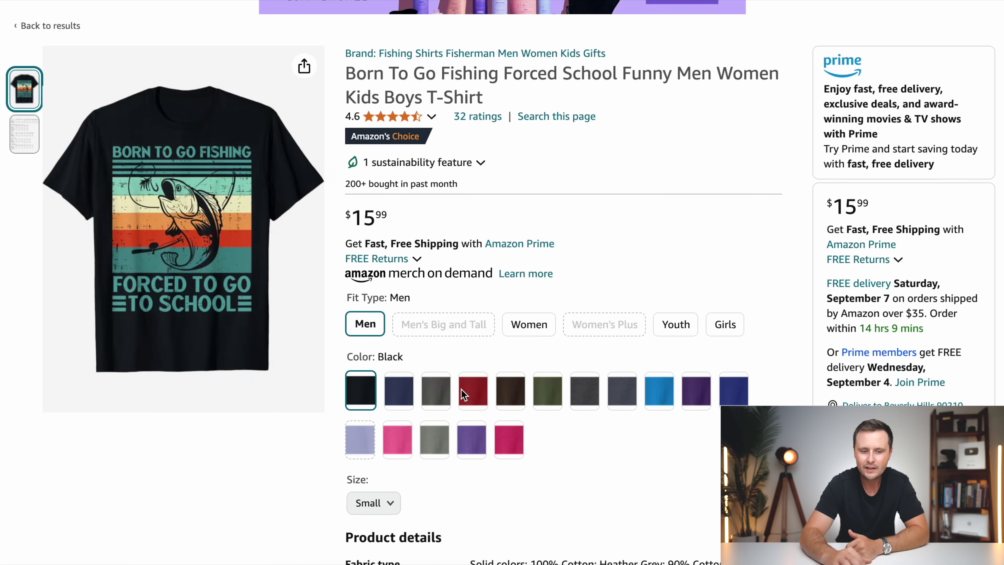
scroll(636, 447, "down", 5)
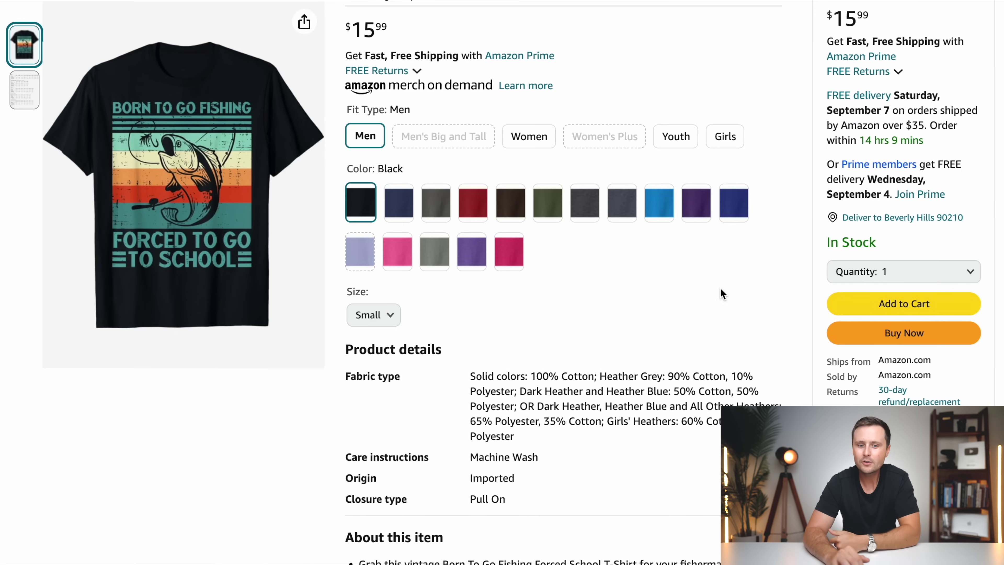
scroll(721, 288, "up", 3)
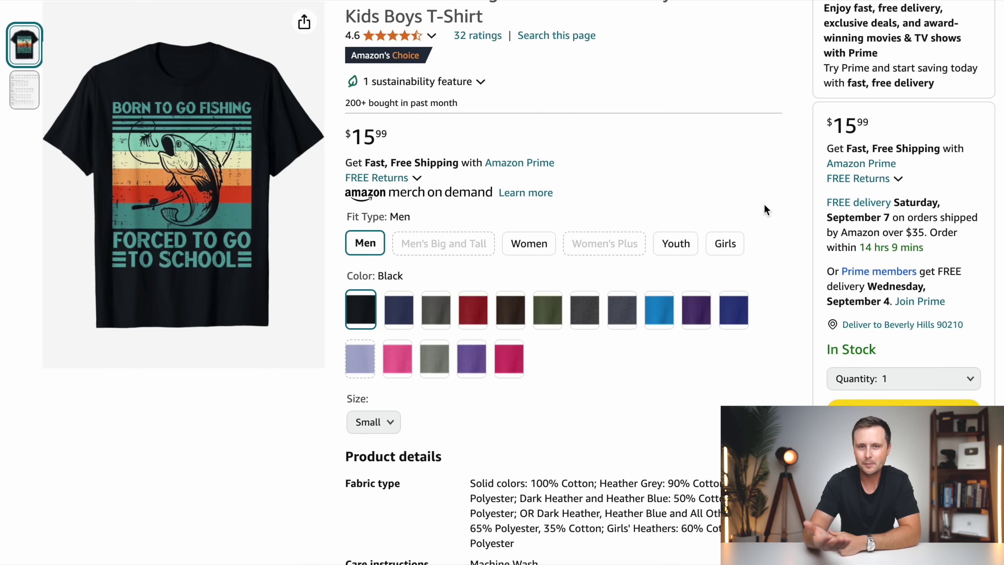
scroll(765, 205, "up", 4)
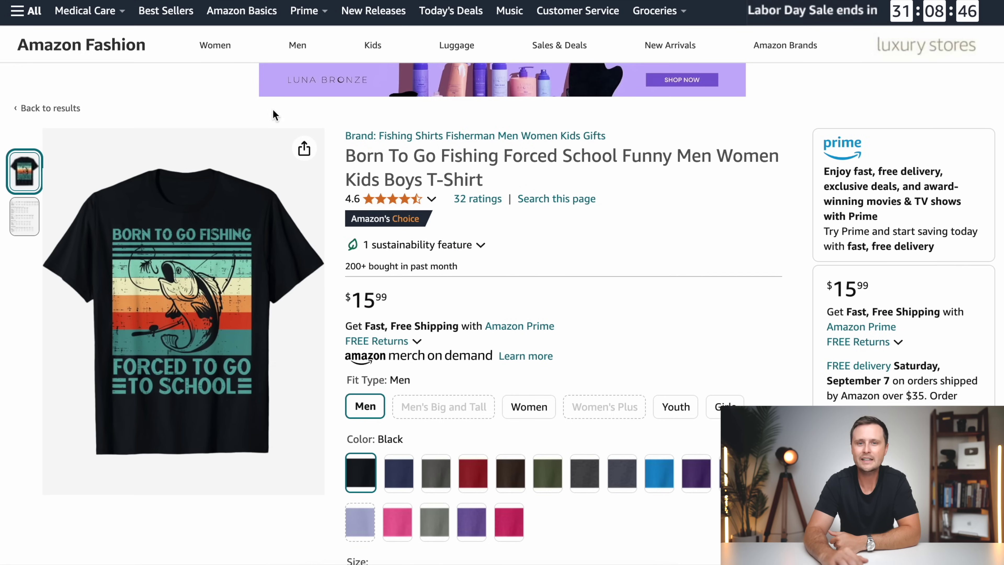
scroll(755, 284, "down", 3)
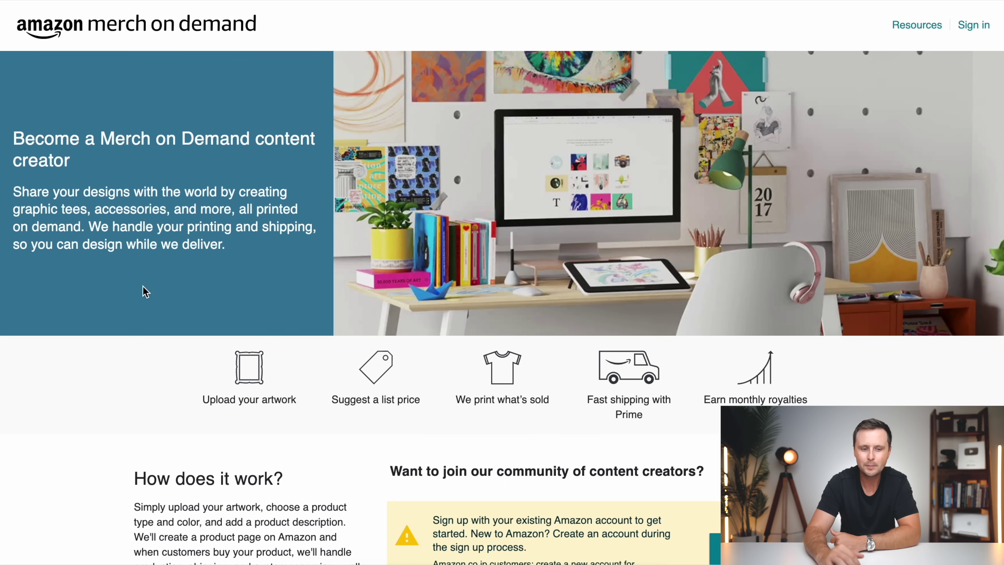
scroll(143, 287, "down", 6)
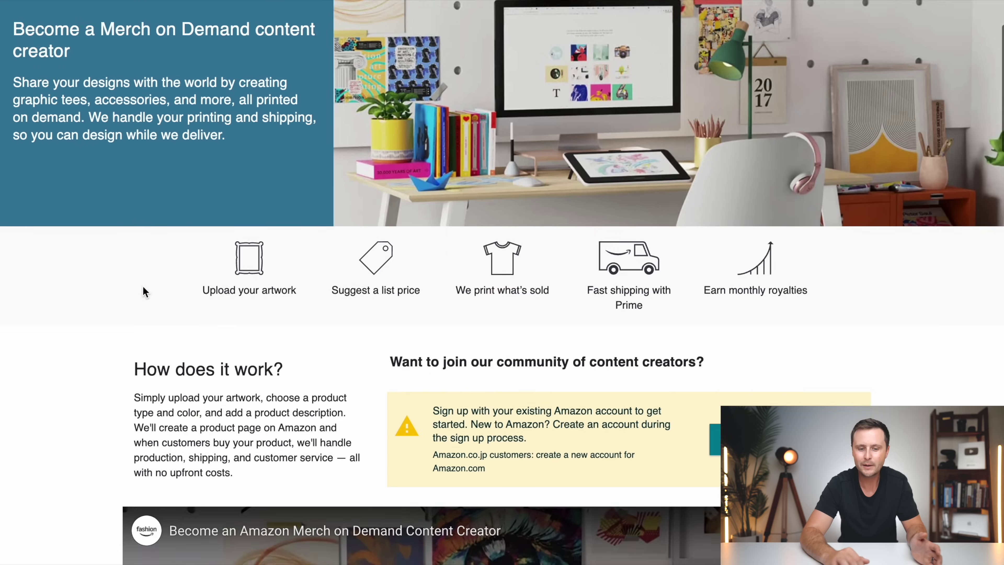
scroll(122, 299, "down", 15)
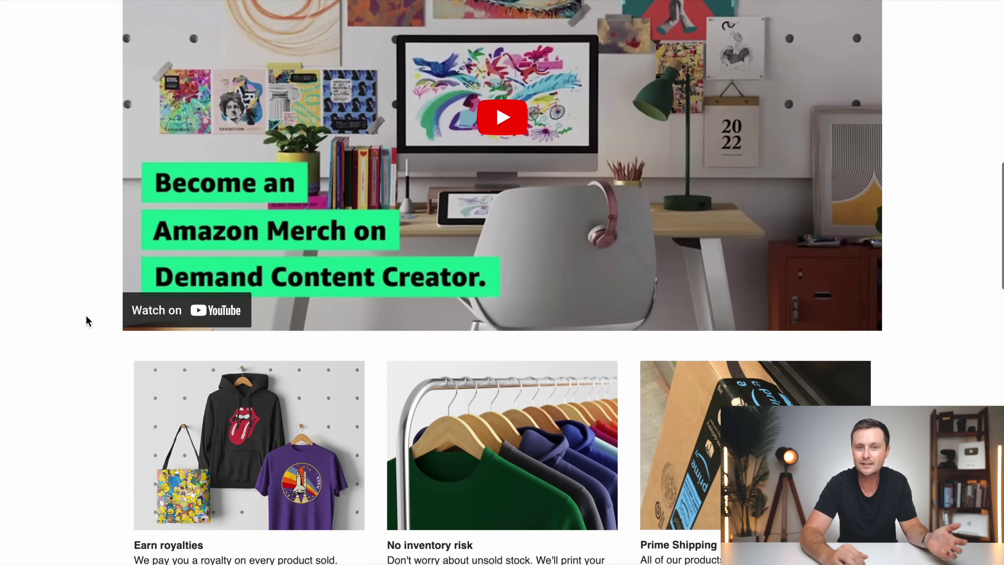
scroll(86, 316, "up", 20)
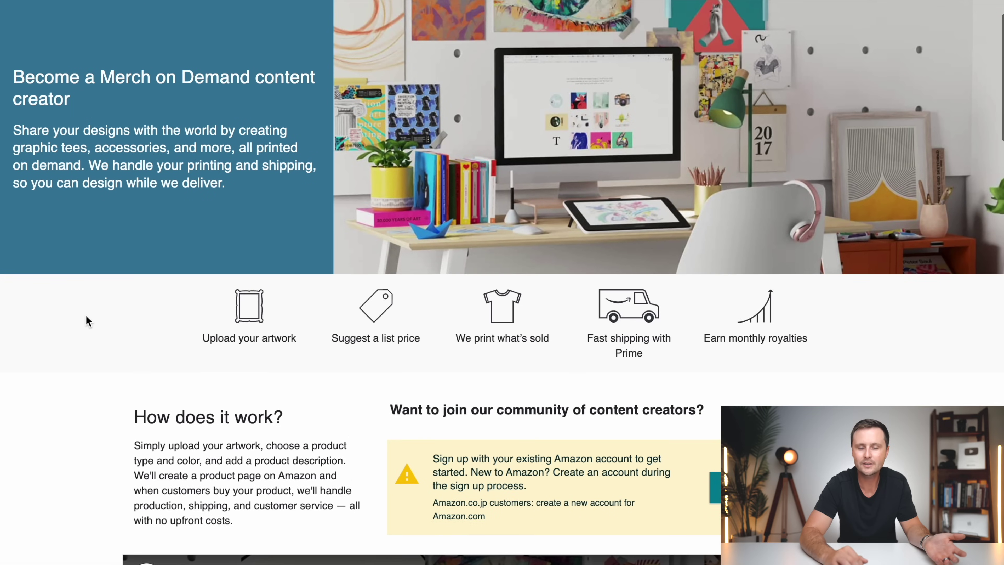
scroll(86, 315, "down", 5)
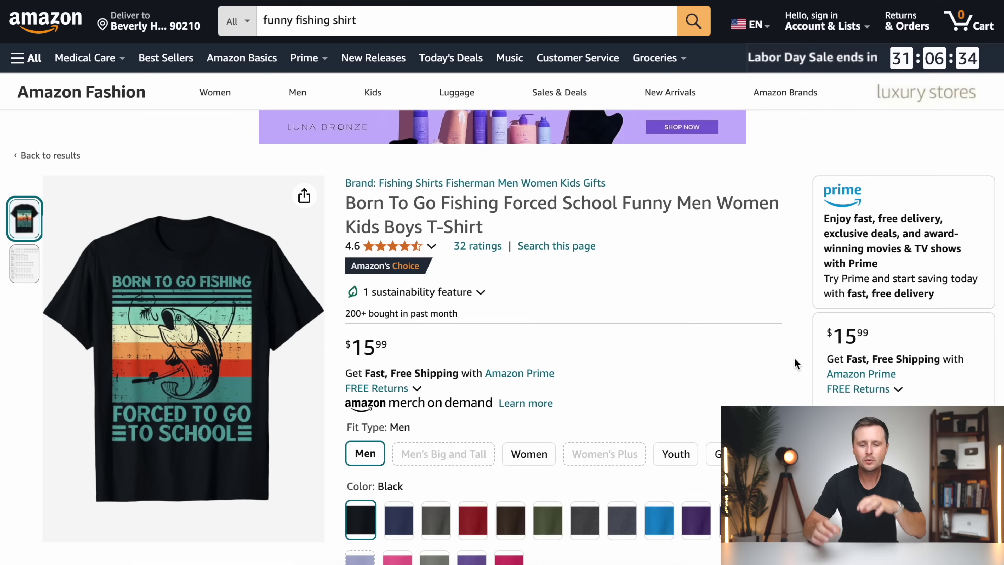
scroll(796, 359, "down", 3)
scroll(795, 359, "up", 2)
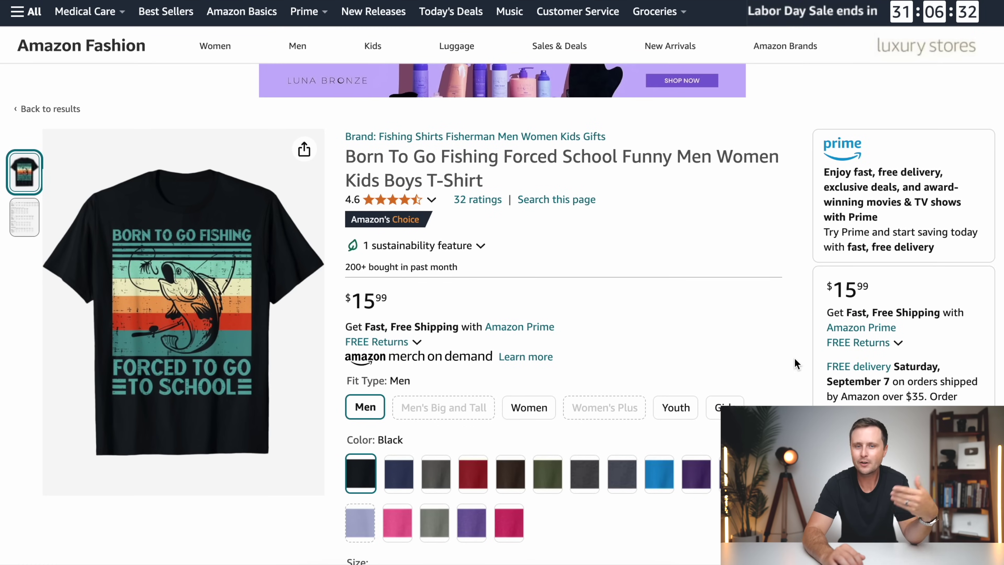
scroll(795, 359, "up", 1)
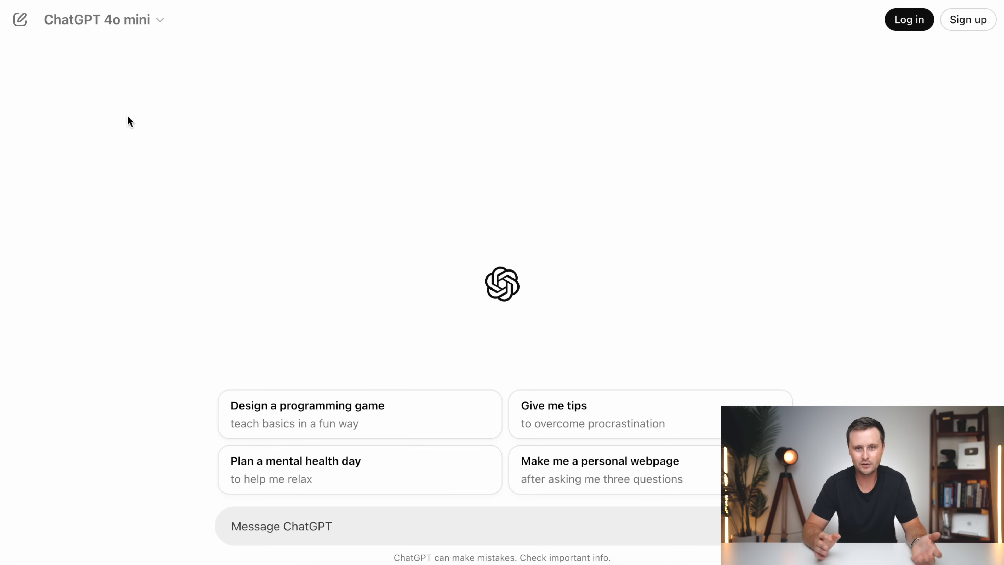
- Ask ChatGPT for '50 hobbies' and scroll its numbered list from Reading to Wine Tasting
type("5")
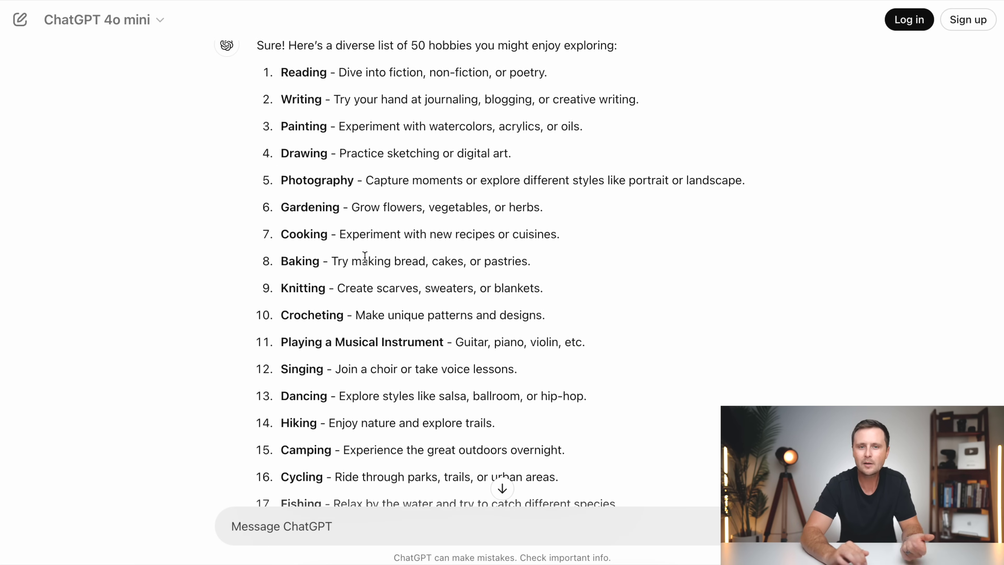
scroll(365, 257, "up", 6)
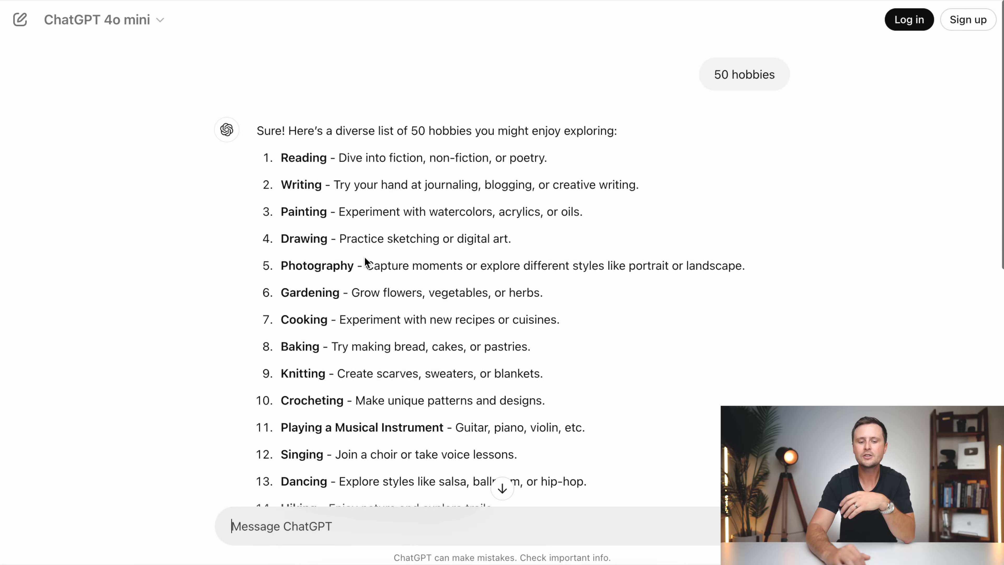
scroll(365, 257, "down", 15)
scroll(365, 257, "up", 10)
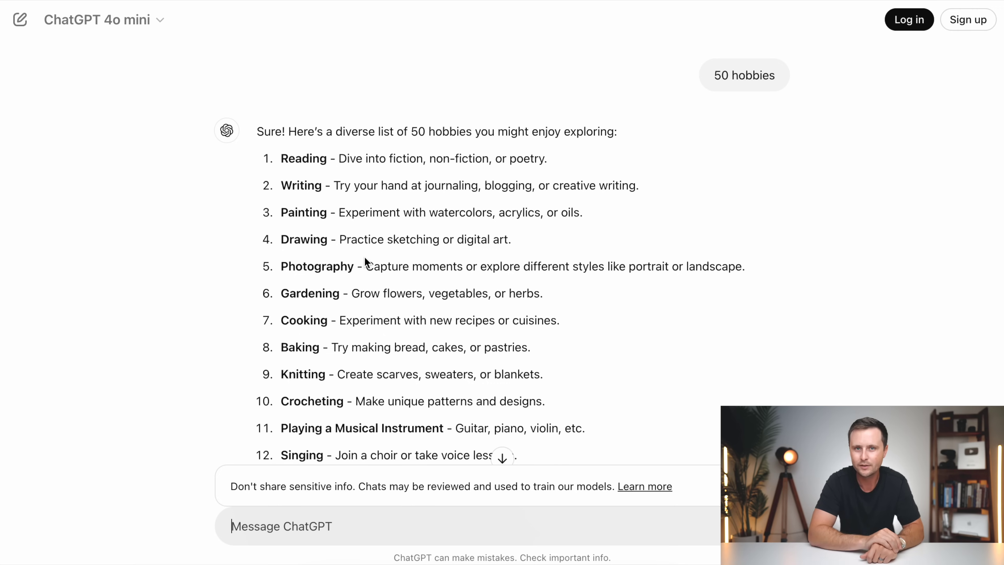
scroll(521, 274, "down", 20)
scroll(521, 274, "down", 2)
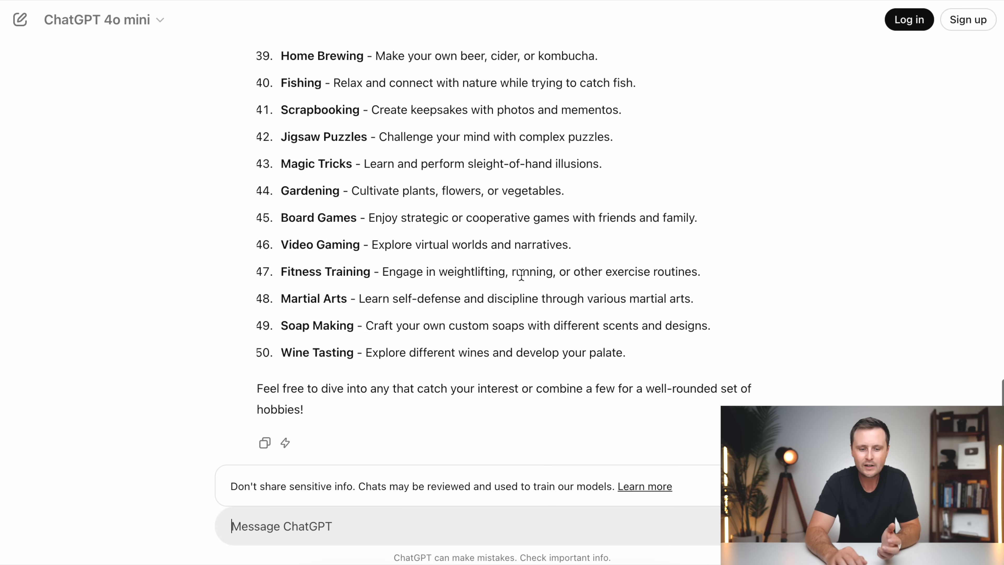
scroll(441, 315, "up", 1)
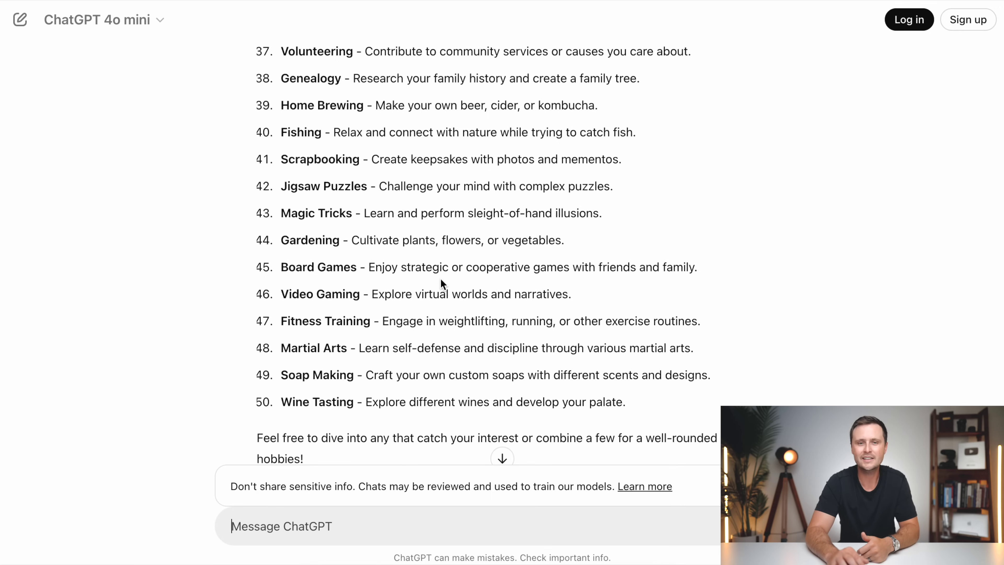
scroll(442, 282, "down", 2)
scroll(441, 283, "up", 20)
scroll(441, 282, "down", 20)
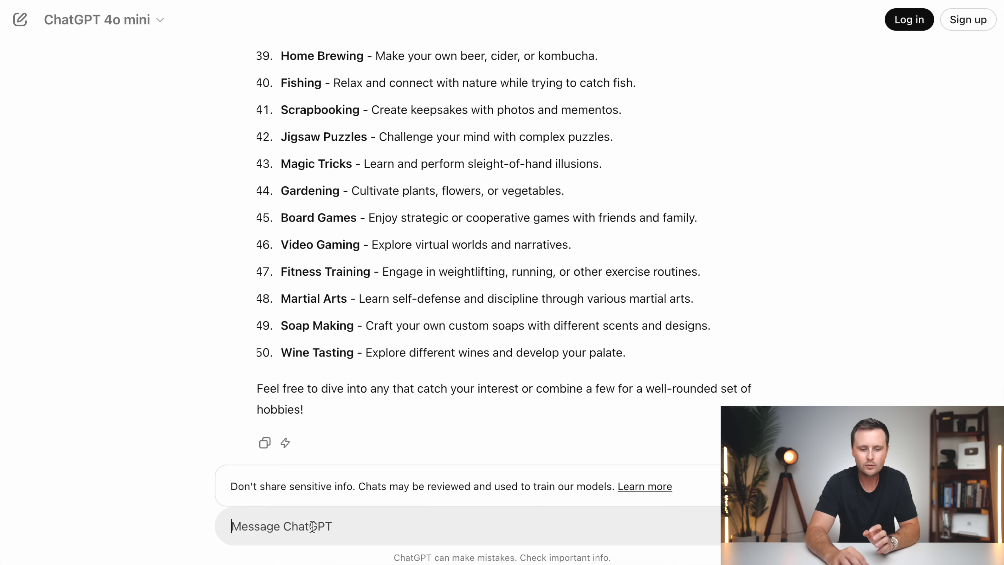
- Type '50 womens hobbies' and scroll the hobbies reply past Hiking and Camping
type("50 womens hobb")
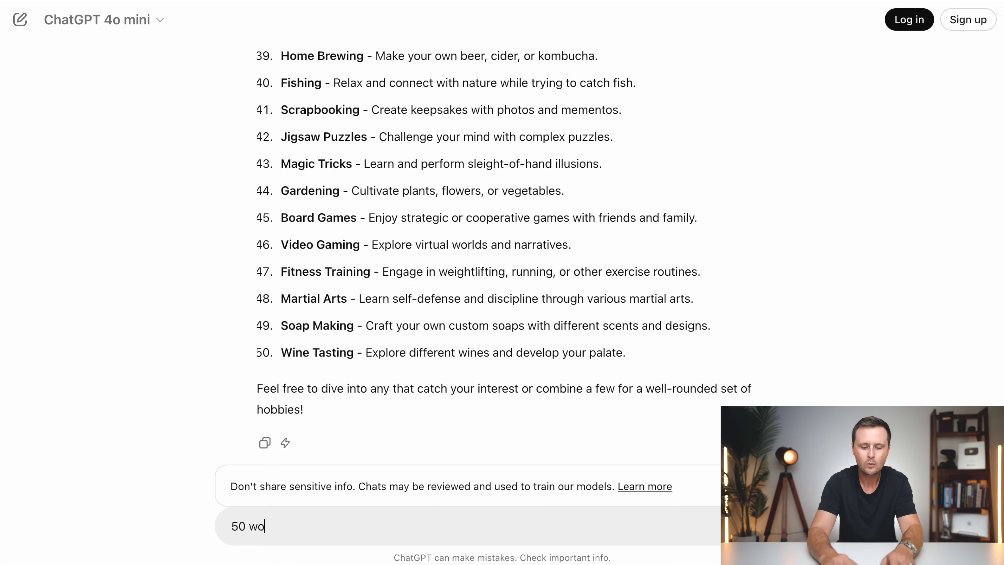
type("ies")
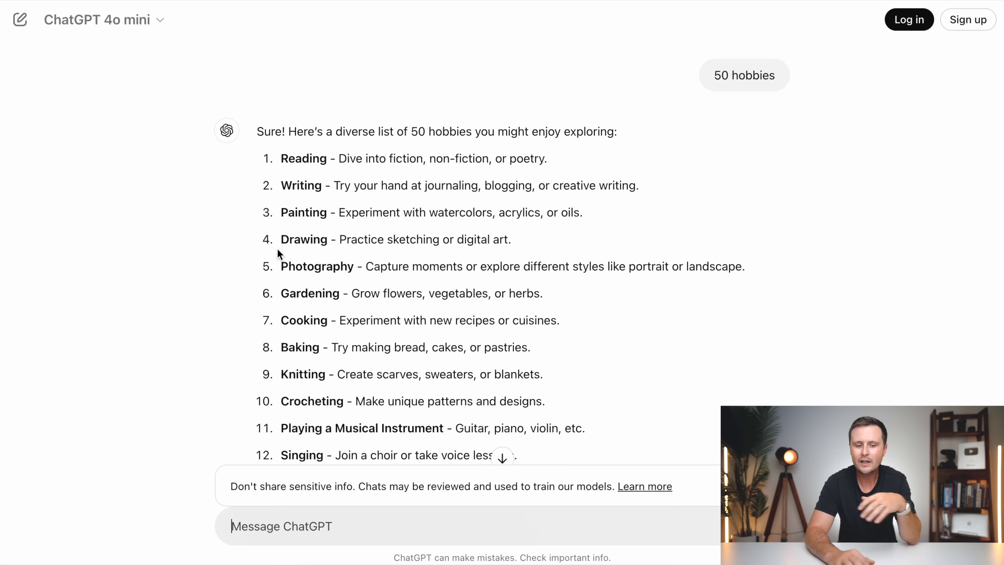
scroll(348, 311, "down", 10)
scroll(349, 310, "up", 9)
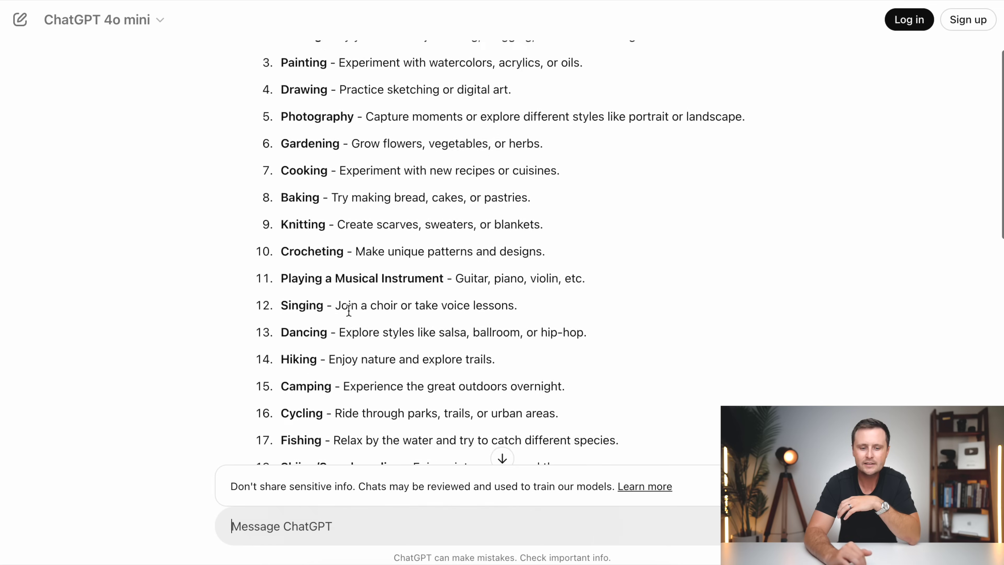
scroll(349, 310, "up", 1)
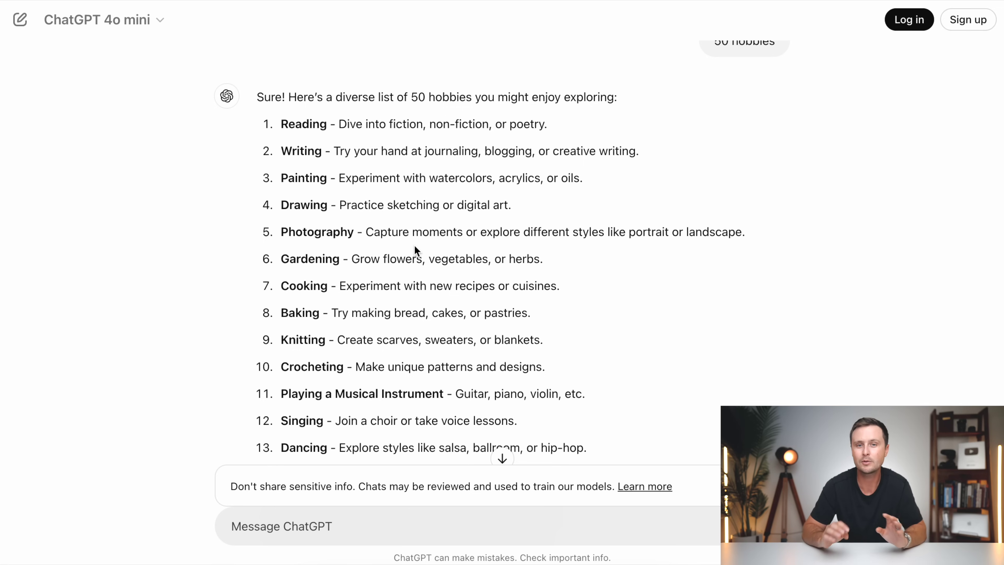
scroll(415, 250, "up", 1)
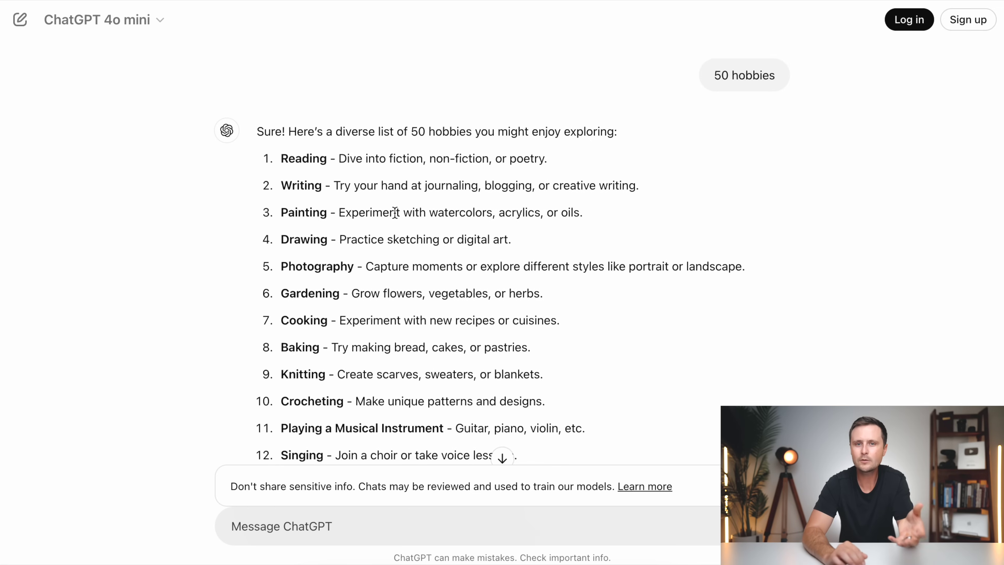
scroll(328, 342, "down", 2)
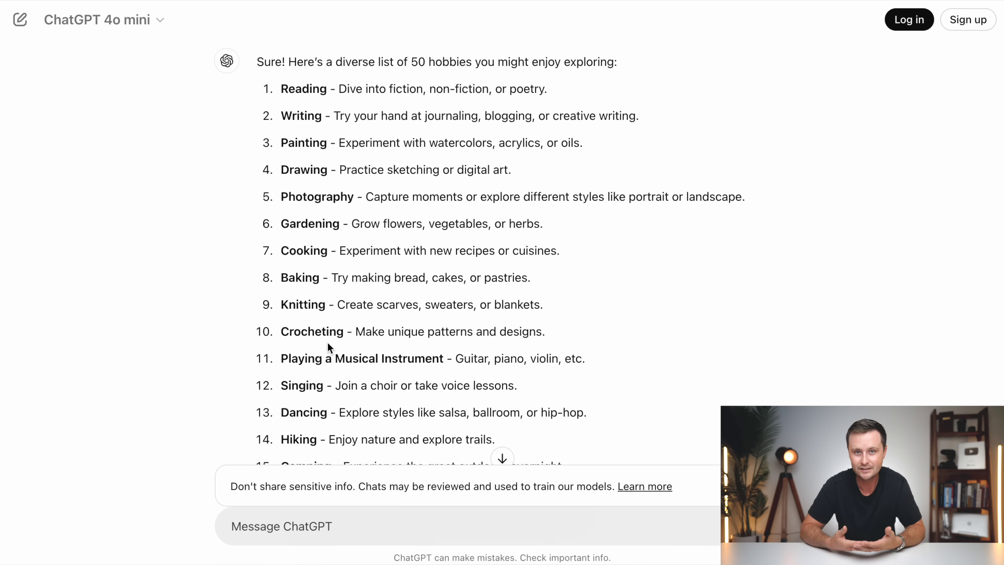
scroll(327, 342, "up", 1)
scroll(327, 342, "down", 5)
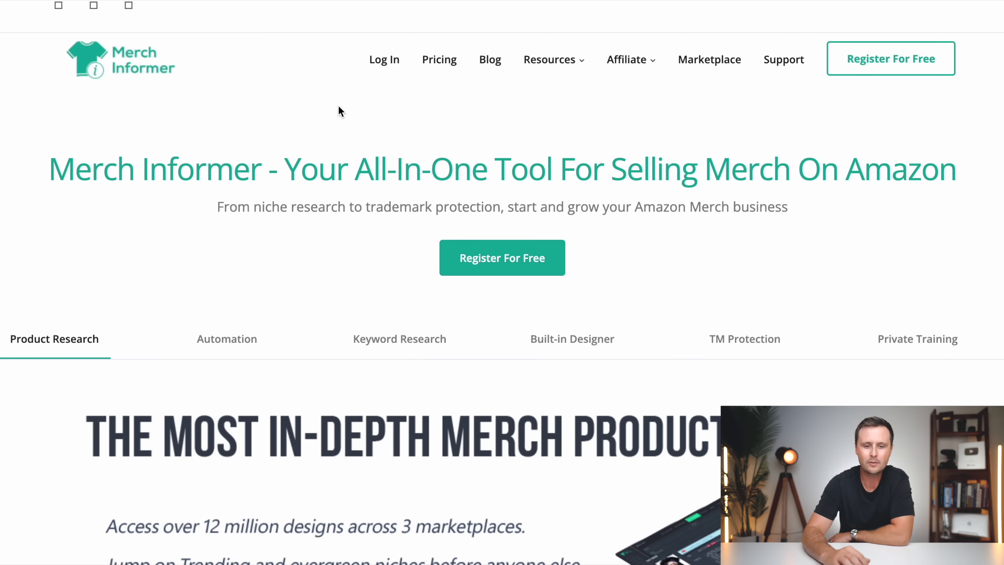
- Show Merch Informer's monthly plans: Newbie at $9.99 and Professional at $19.99
left_click(443, 64)
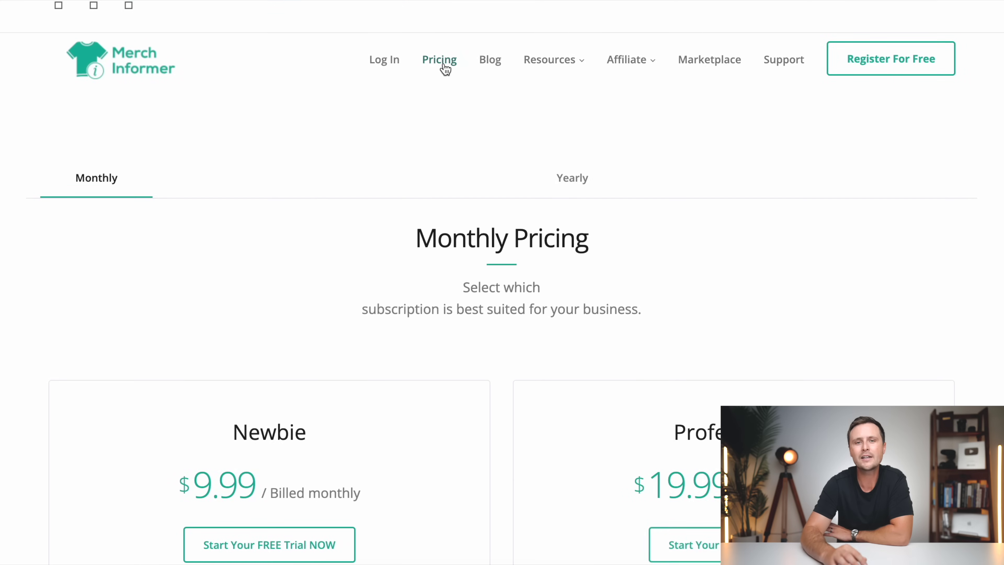
scroll(484, 323, "down", 4)
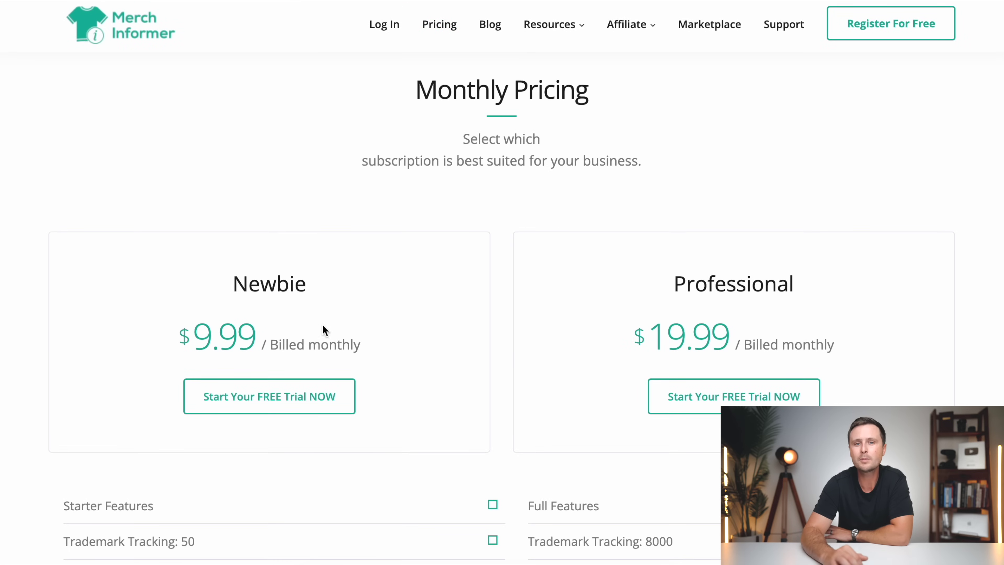
scroll(518, 354, "down", 1)
scroll(496, 337, "down", 1)
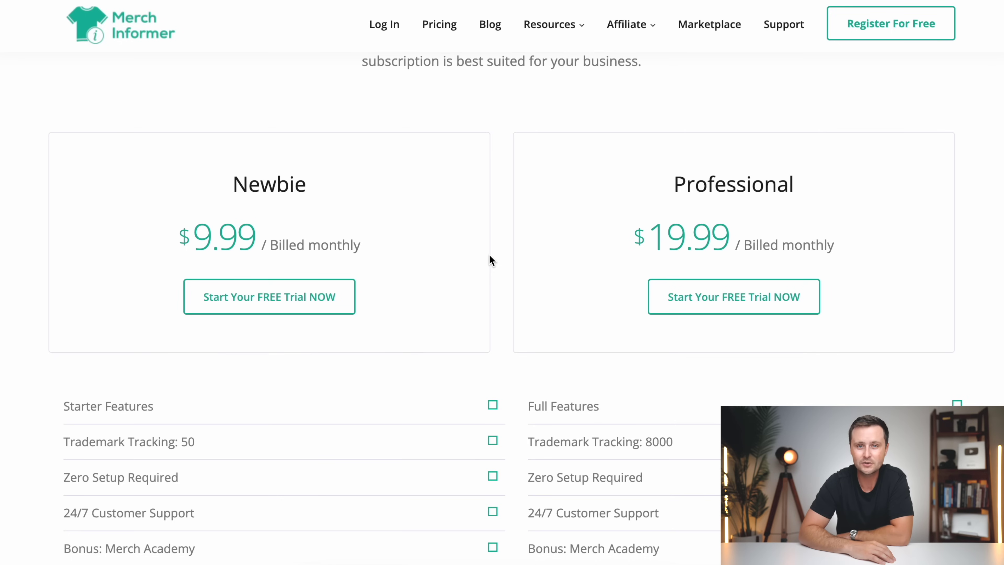
- Log into Merch Informer, open the Advanced competition checker, and pick Reading in ChatGPT
left_click(382, 31)
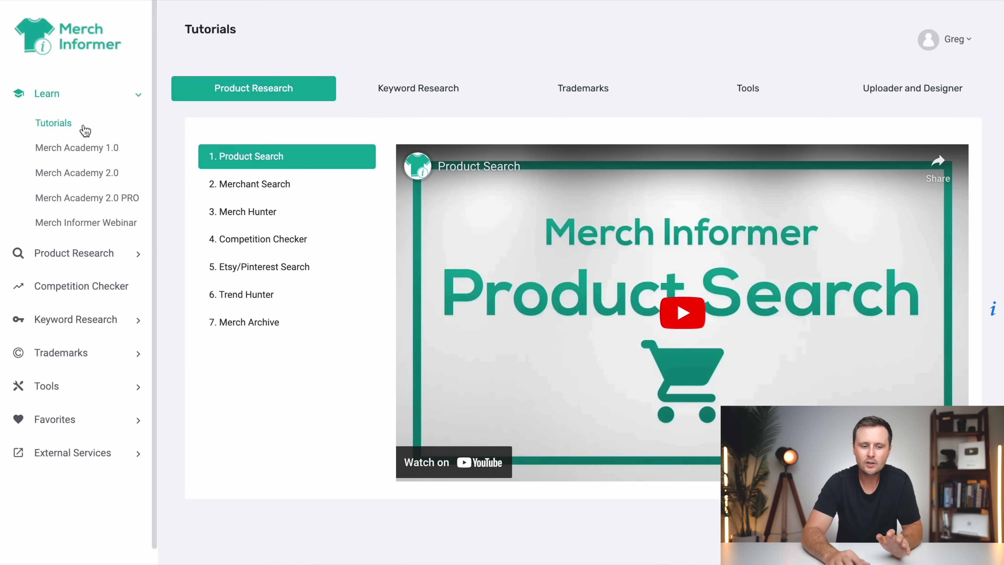
left_click(37, 254)
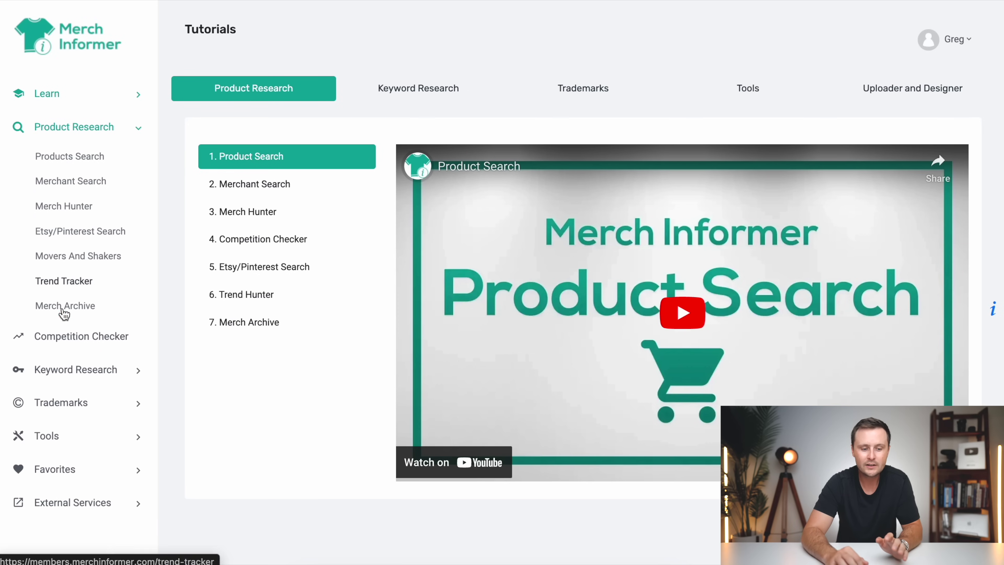
left_click(71, 371)
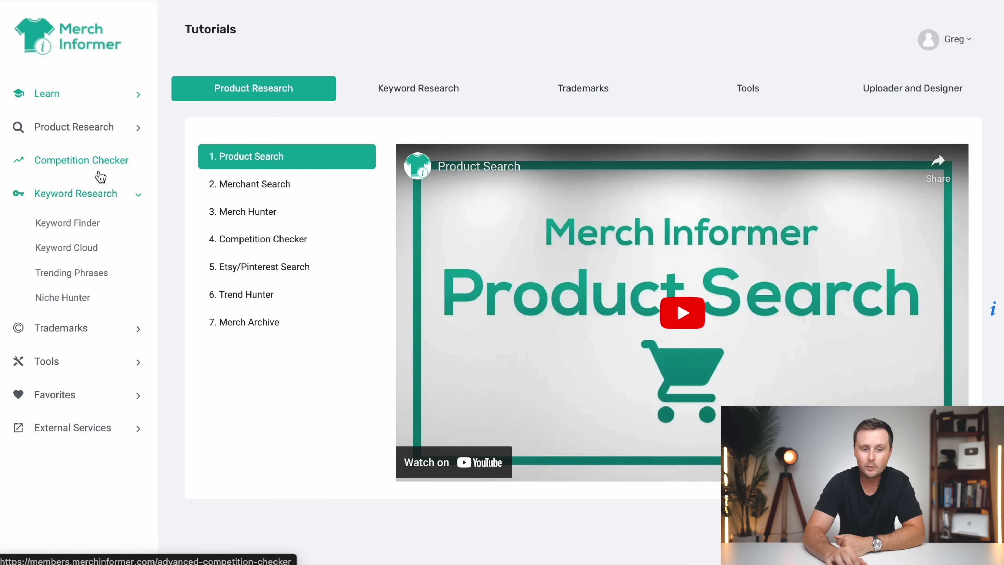
left_click(85, 165)
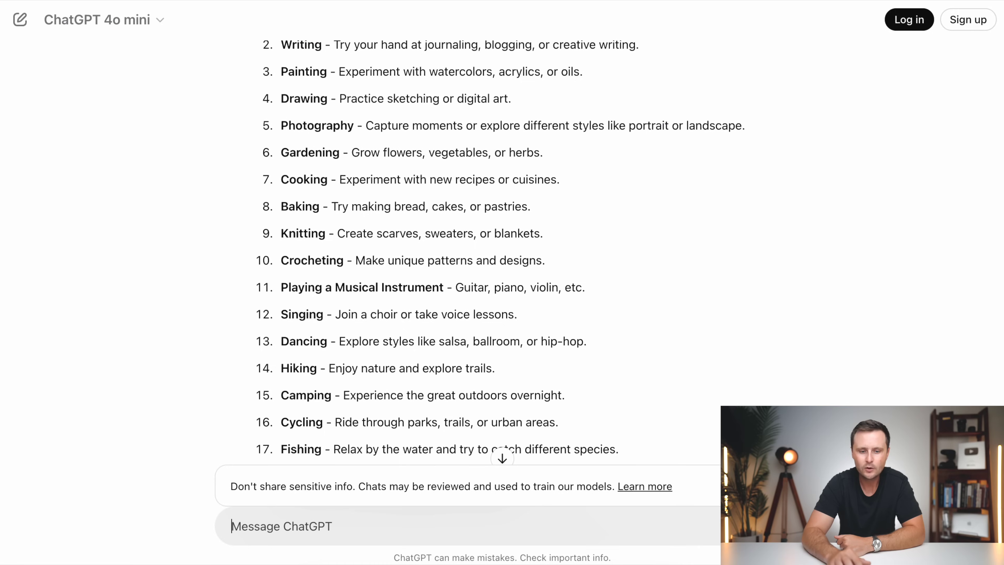
scroll(322, 92, "up", 3)
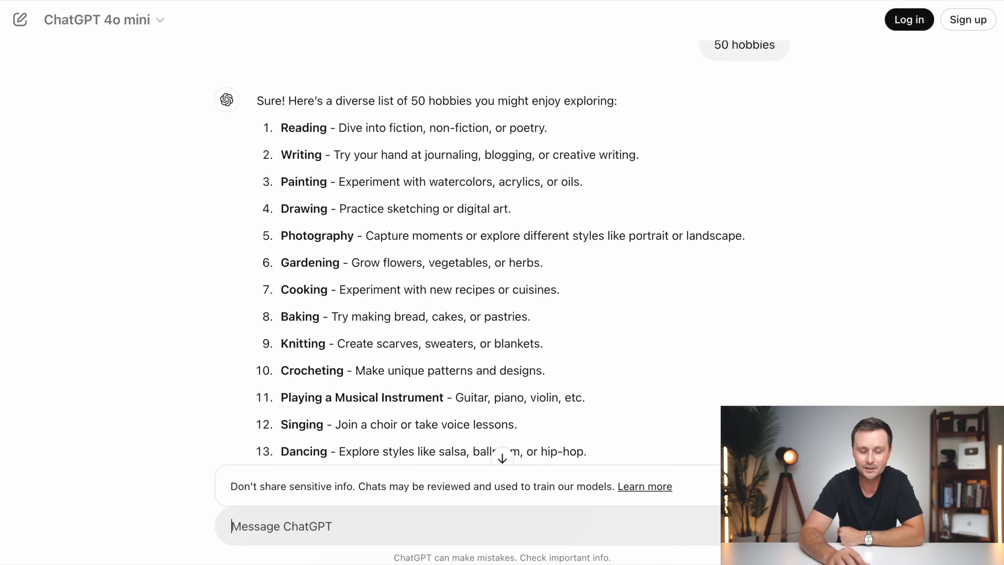
left_click(321, 130)
- Check competition for 'Reading': 30 097 products online, 17 412 with BSR, score F
left_click_drag(320, 130, 269, 128)
key("ctrl+c")
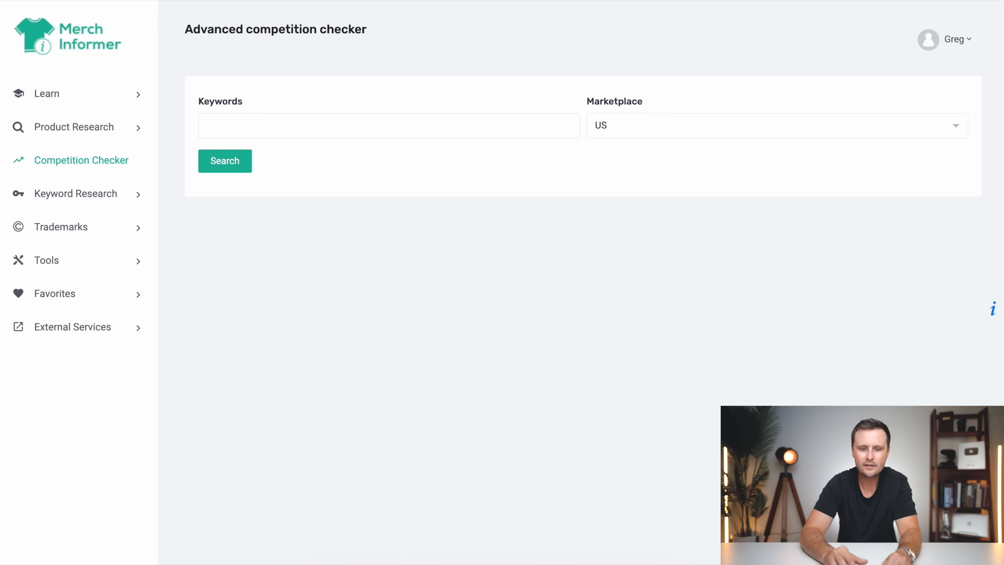
left_click(246, 129)
key("ctrl+v")
left_click(225, 162)
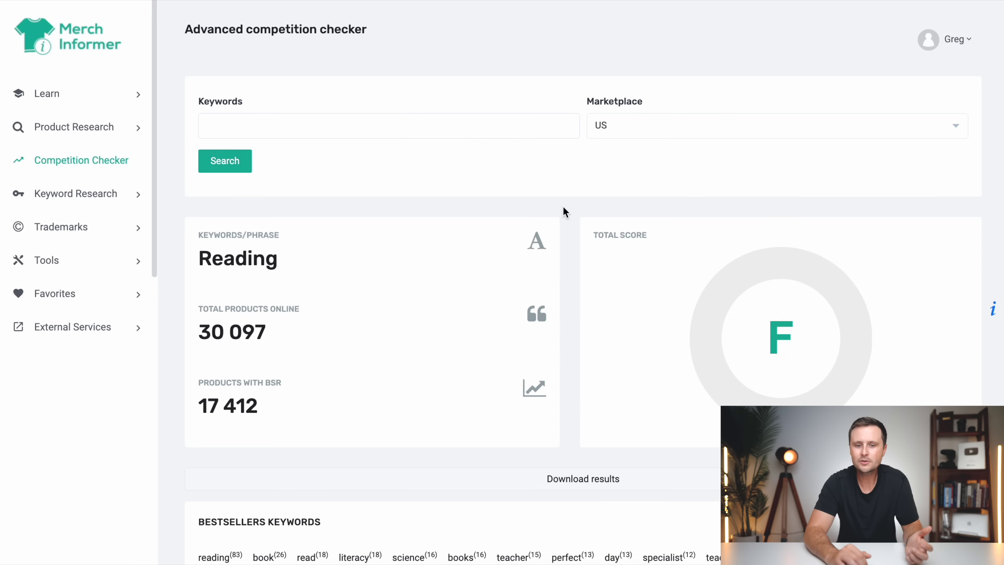
scroll(563, 209, "down", 4)
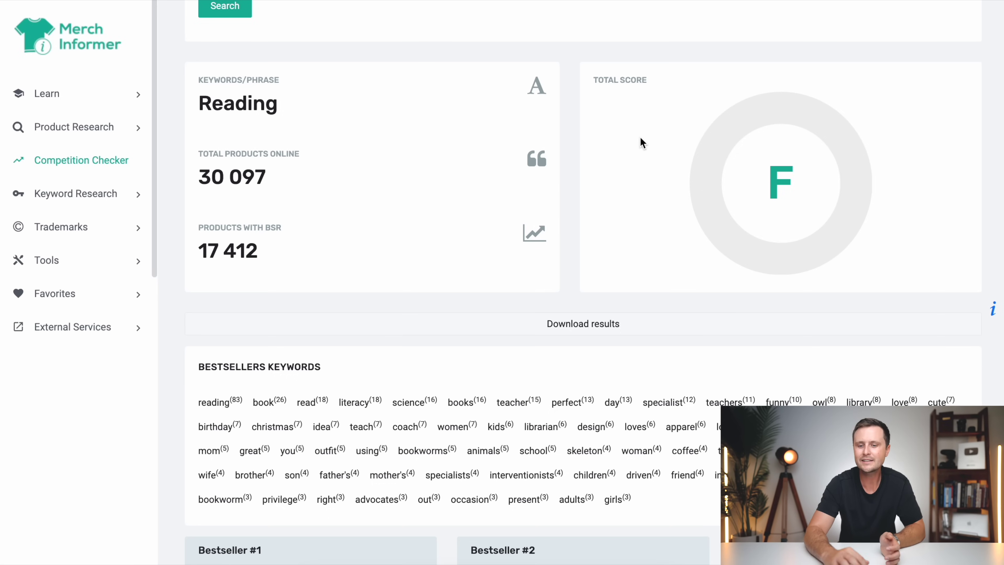
scroll(631, 219, "up", 2)
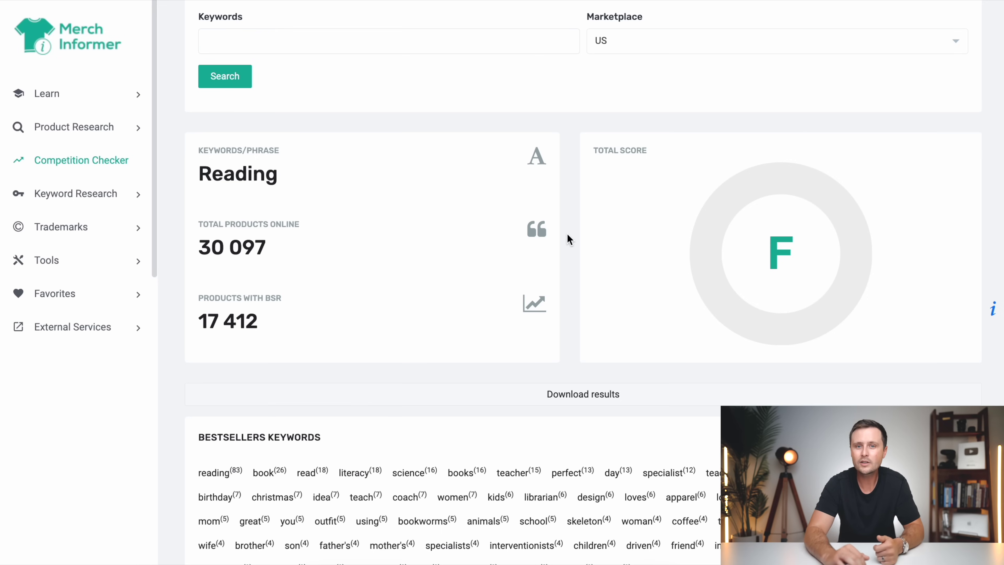
scroll(810, 156, "down", 1)
scroll(590, 233, "up", 3)
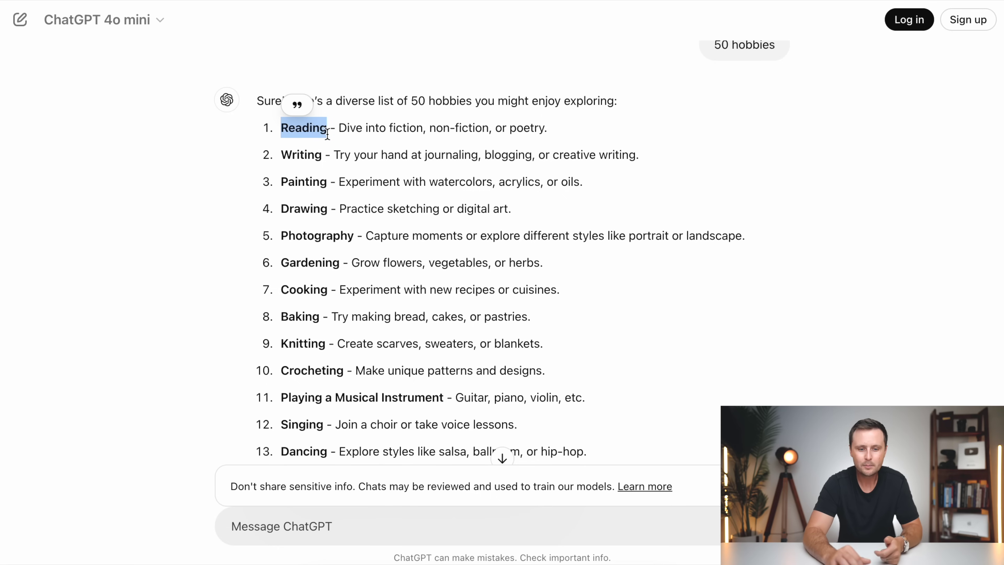
- Check competition for 'Hiking': 52 393 products online, 14 026 with BSR, score F
scroll(322, 368, "down", 3)
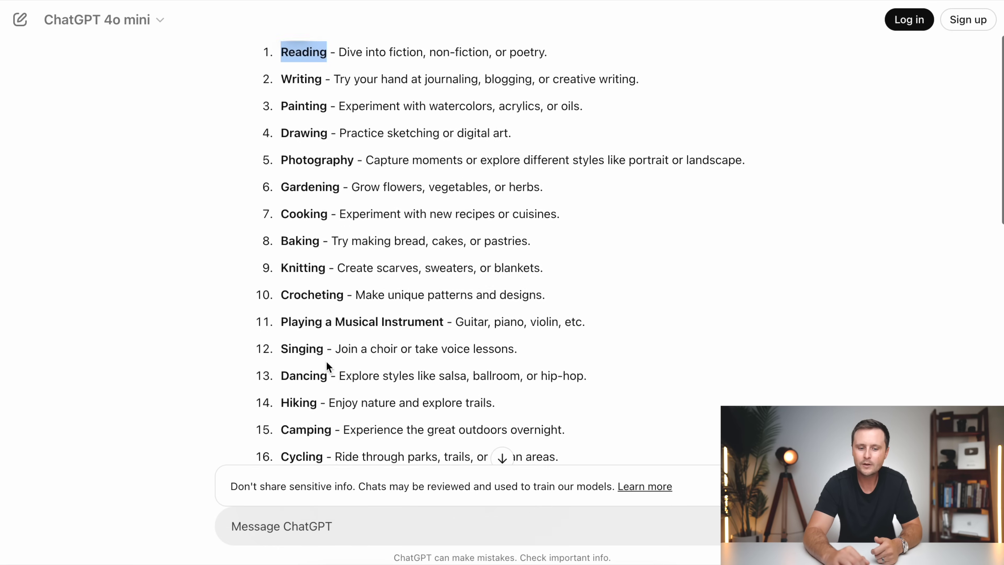
left_click_drag(319, 375, 281, 375)
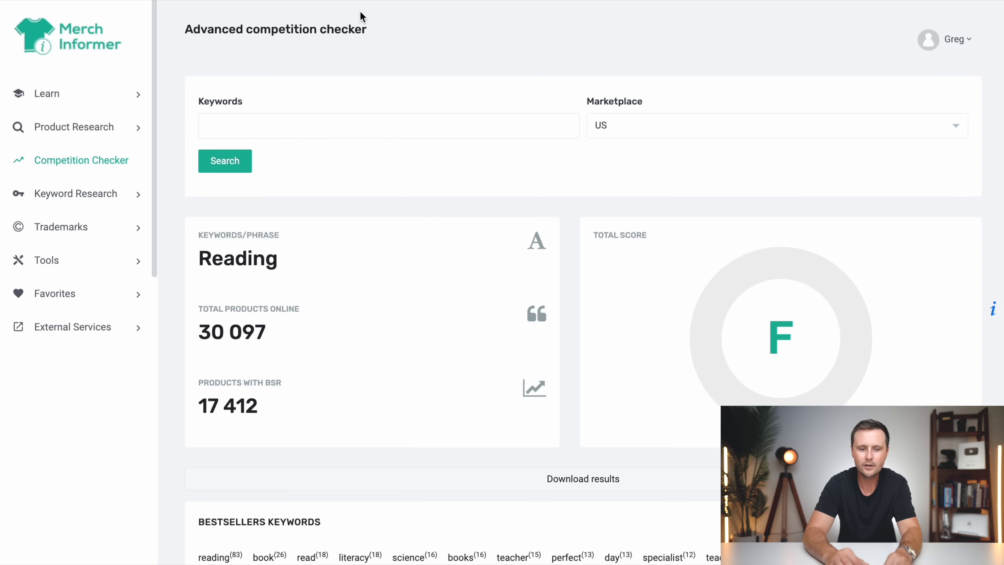
left_click(231, 125)
left_click(228, 161)
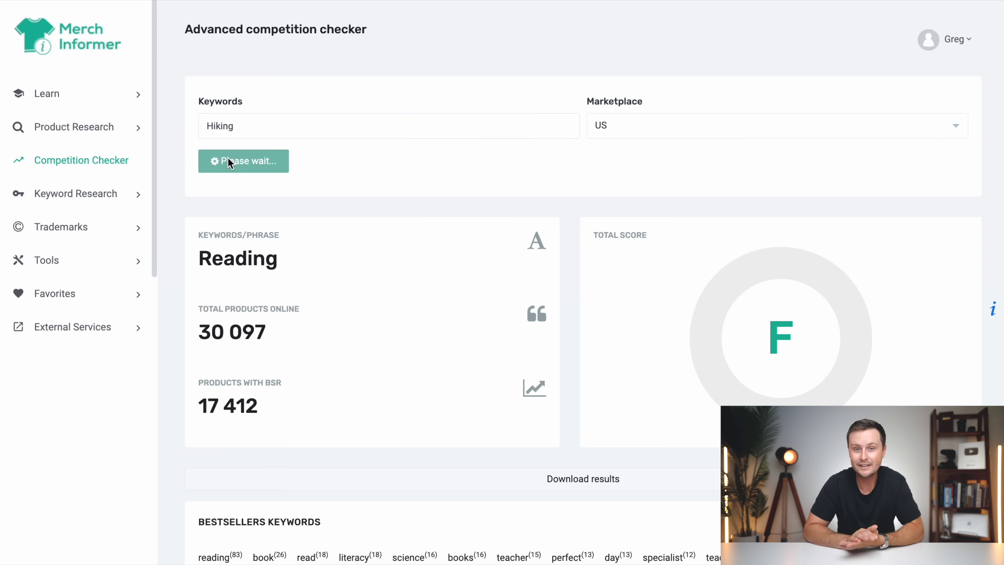
scroll(437, 200, "down", 2)
scroll(436, 194, "down", 3)
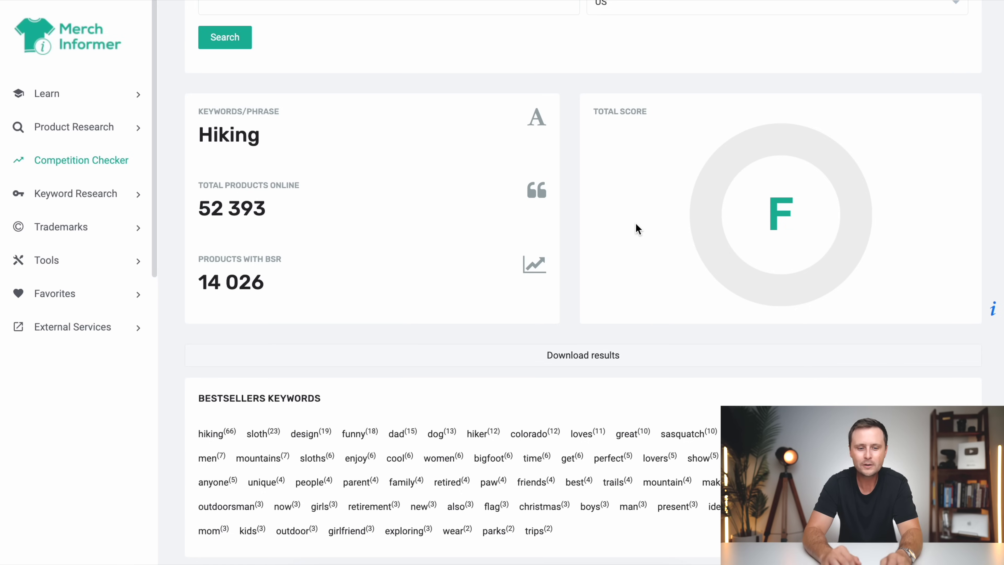
scroll(636, 224, "up", 2)
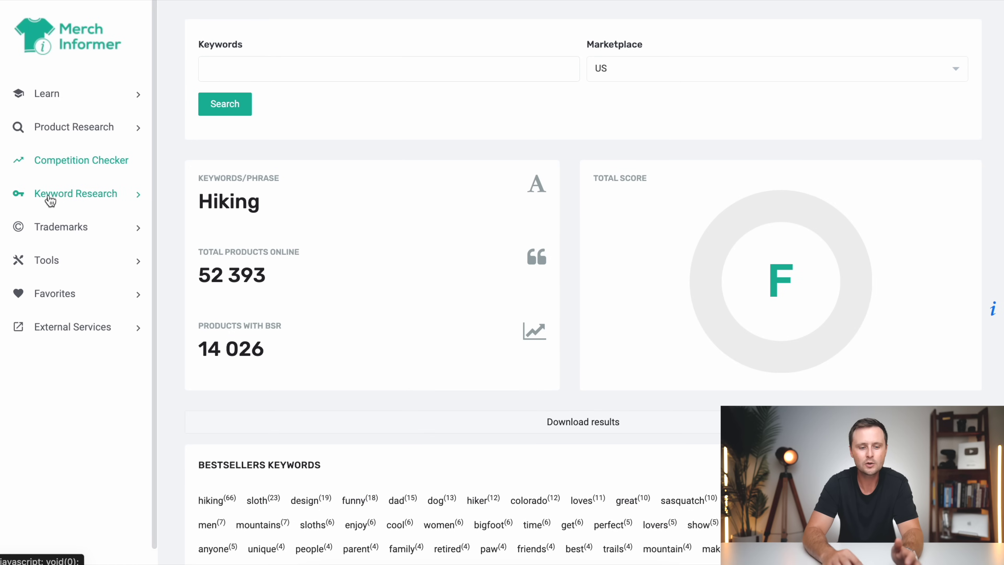
- Search the Keyword Finder for 'Hiking' trending Amazon phrases
left_click(73, 199)
left_click(63, 224)
left_click(305, 125)
type("Hiking")
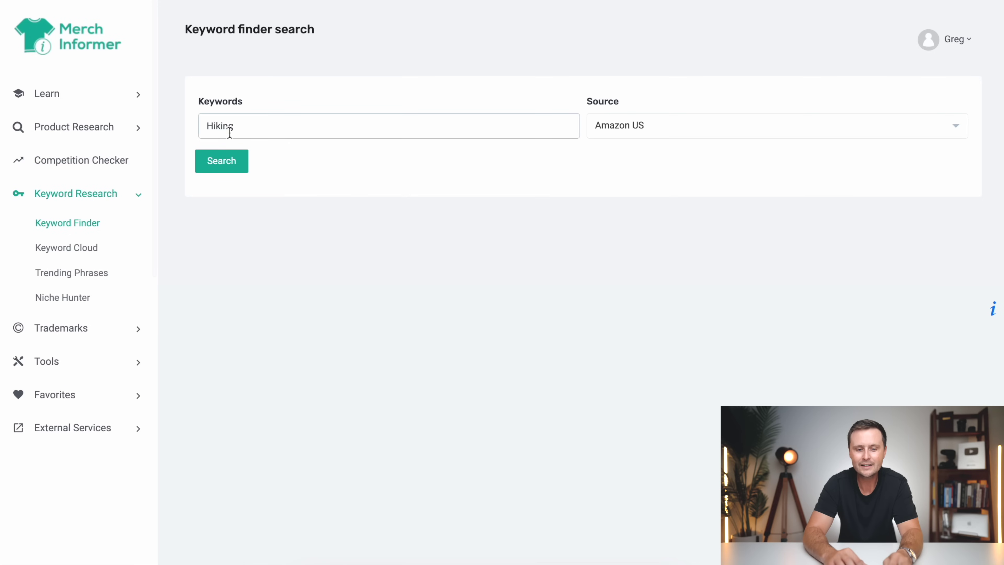
left_click(226, 167)
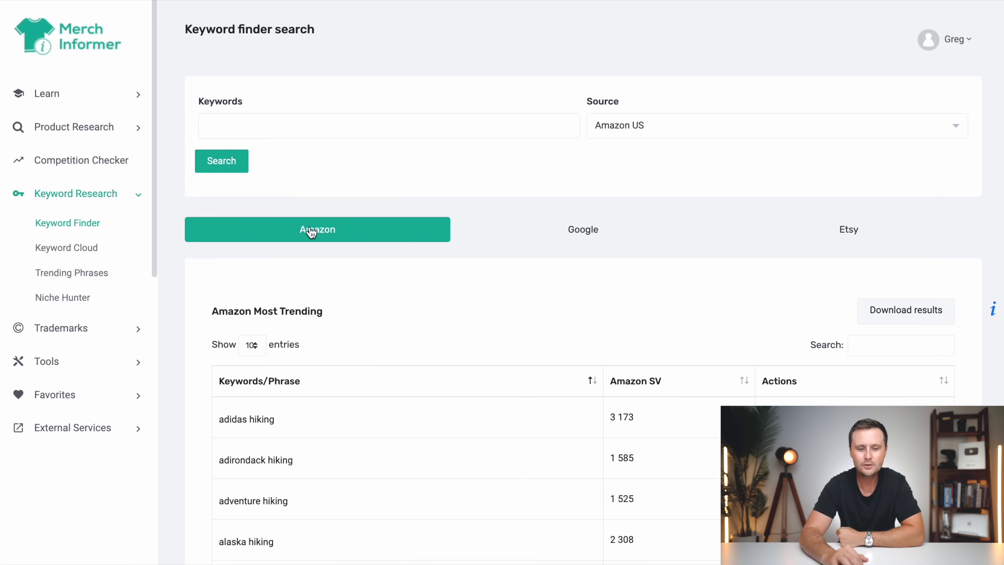
scroll(438, 296, "down", 6)
scroll(437, 296, "down", 2)
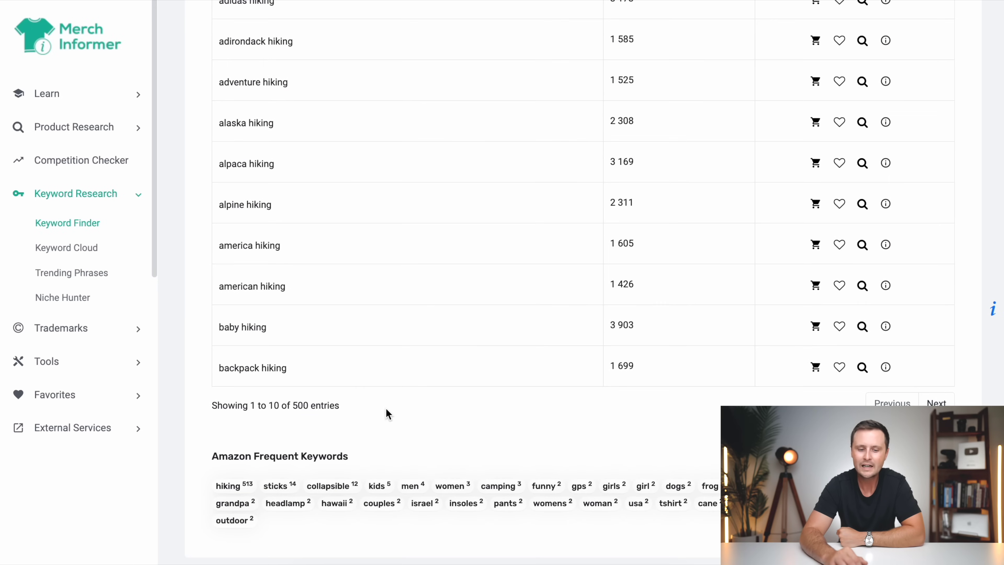
scroll(386, 411, "up", 7)
- Show 100 keyword entries per page and review the hiking phrases' search volumes
left_click(254, 215)
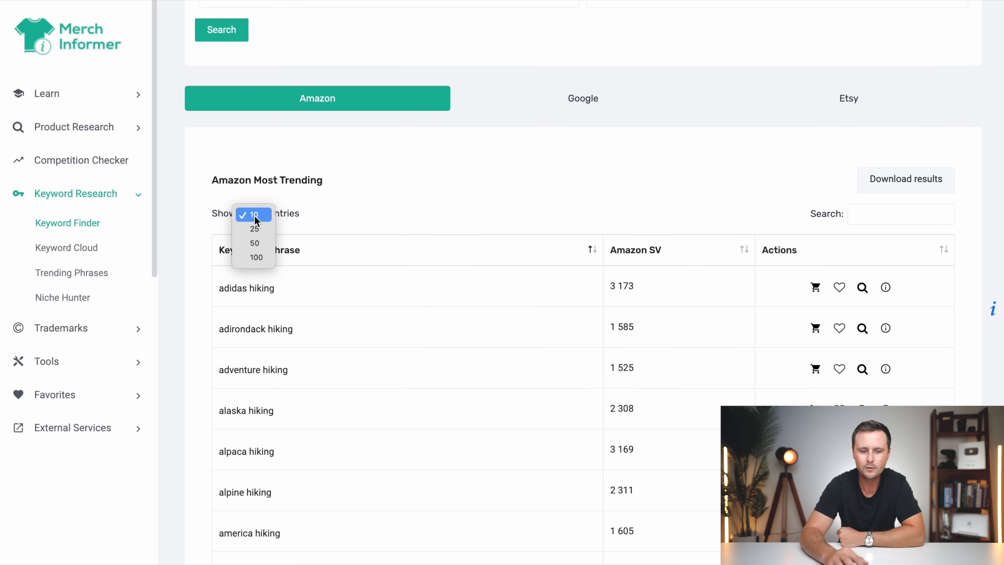
left_click(256, 257)
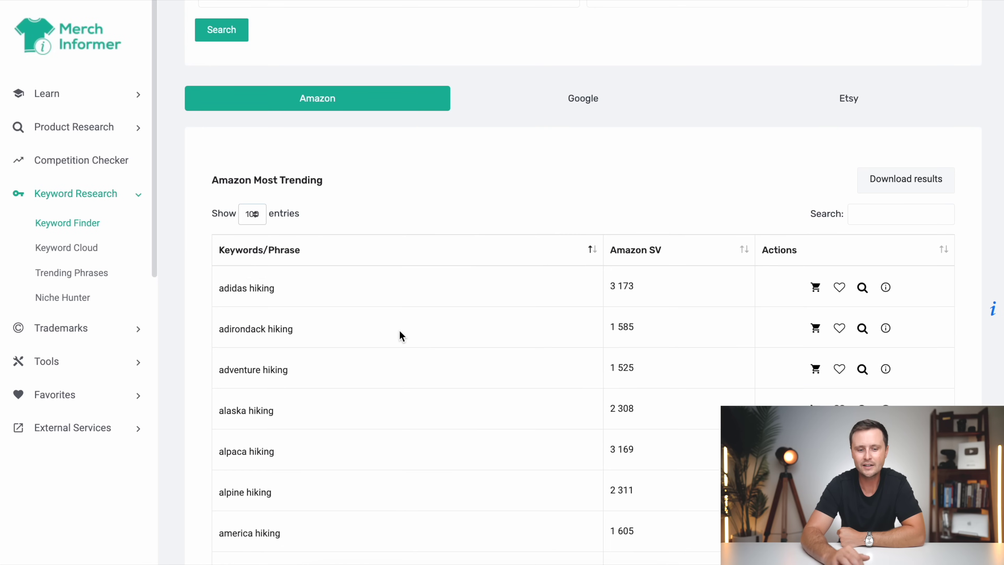
scroll(400, 334, "down", 13)
scroll(400, 336, "up", 9)
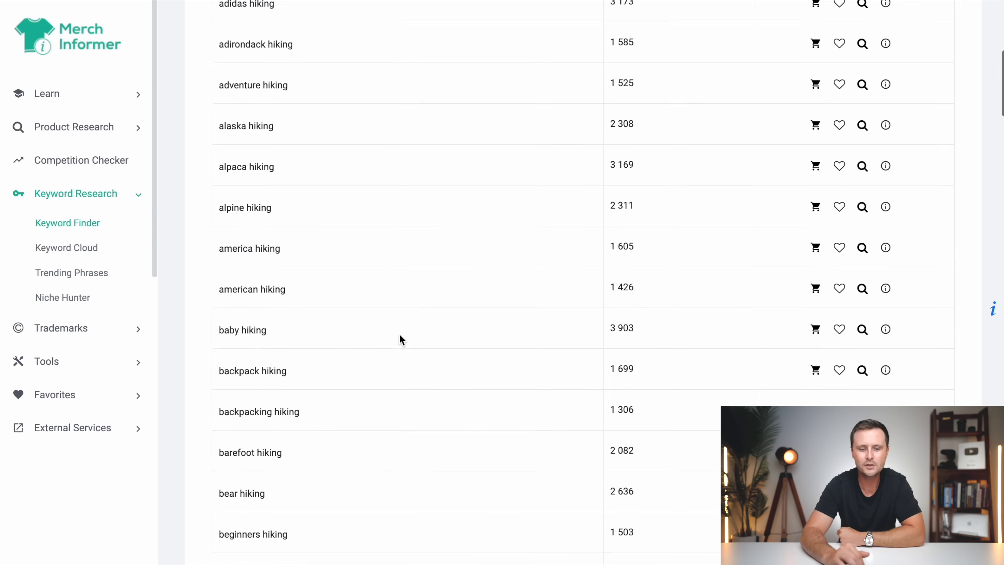
scroll(400, 335, "up", 2)
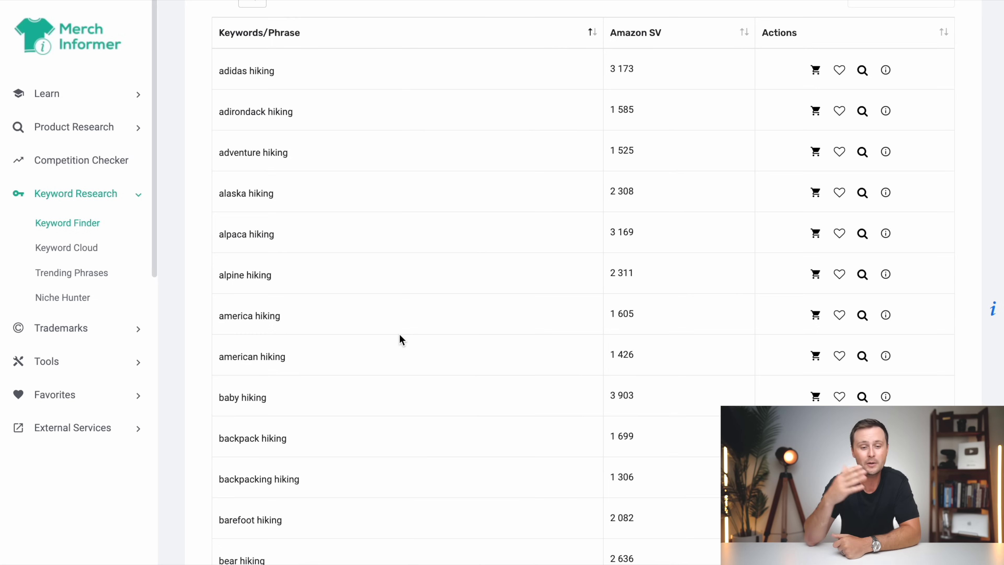
scroll(399, 337, "up", 2)
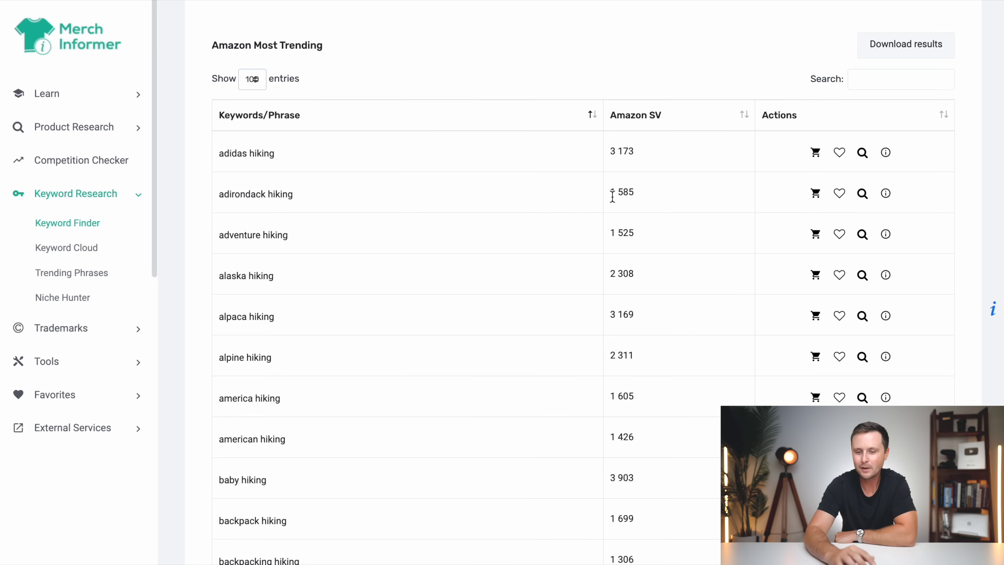
left_click(885, 193)
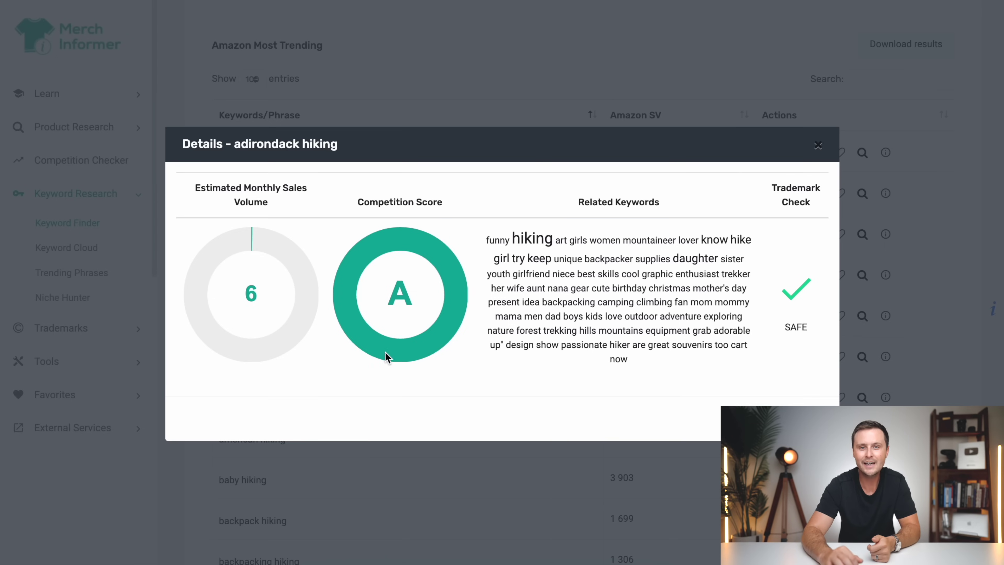
key("Escape")
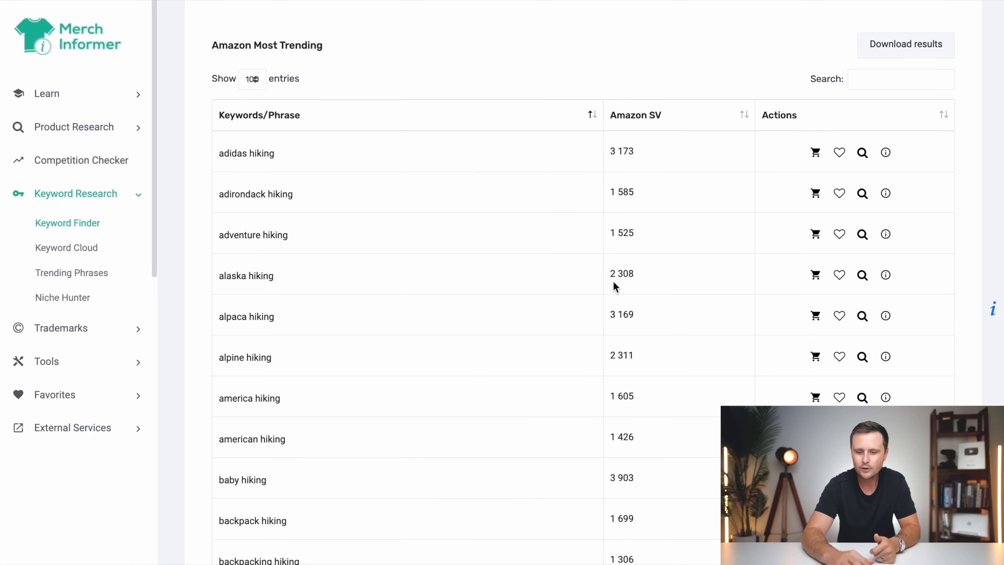
left_click(886, 277)
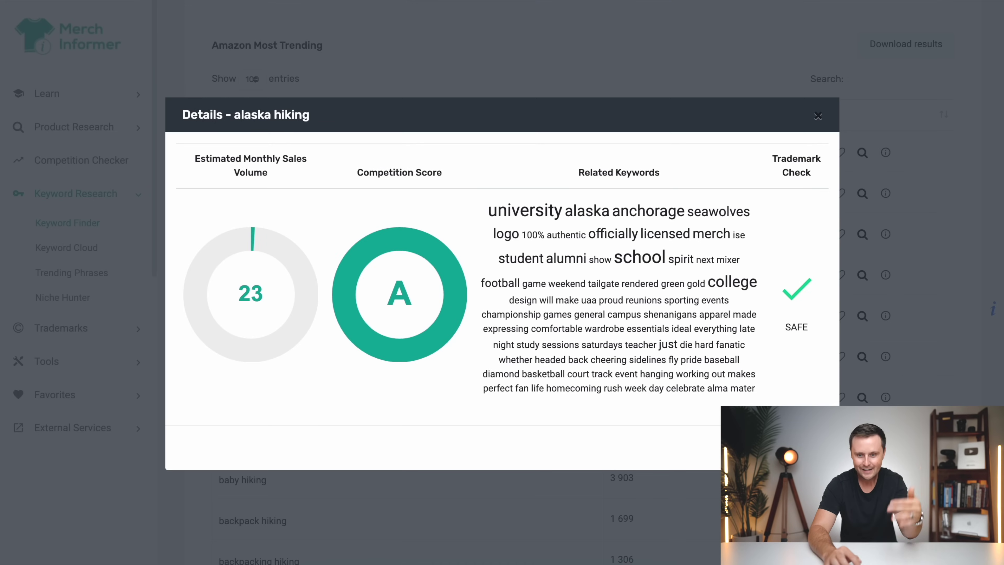
key("Escape")
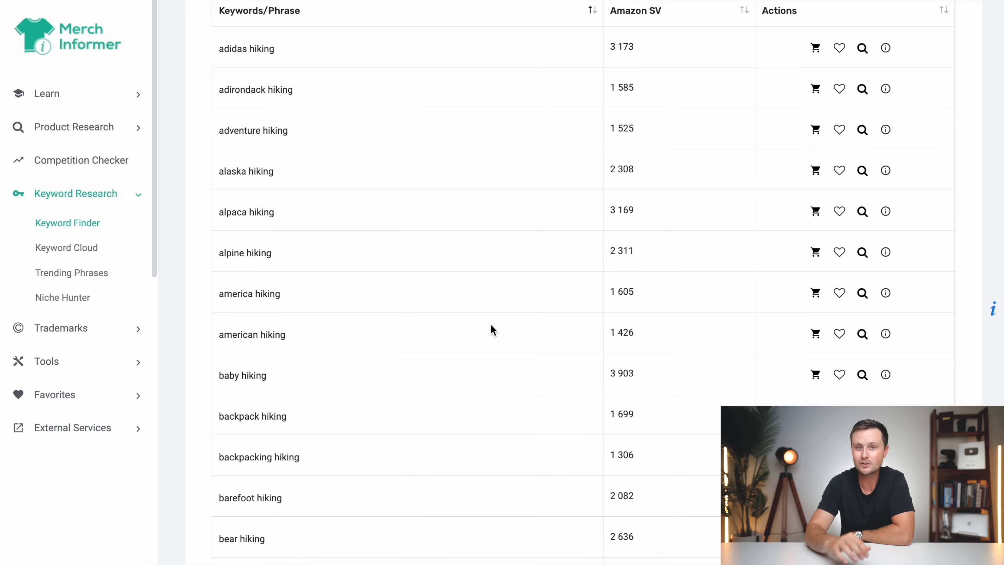
scroll(491, 325, "up", 3)
scroll(491, 325, "down", 2)
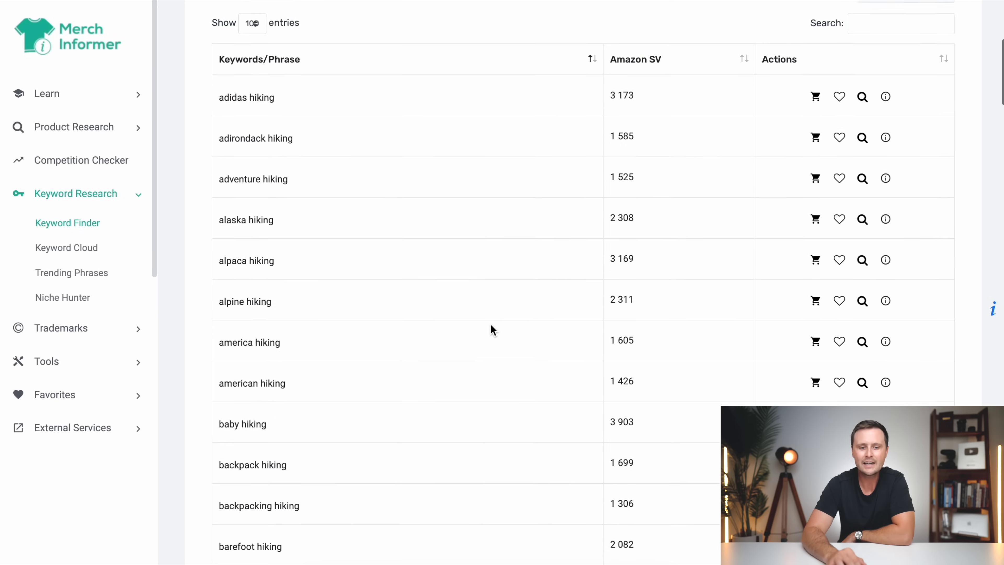
scroll(491, 325, "down", 1)
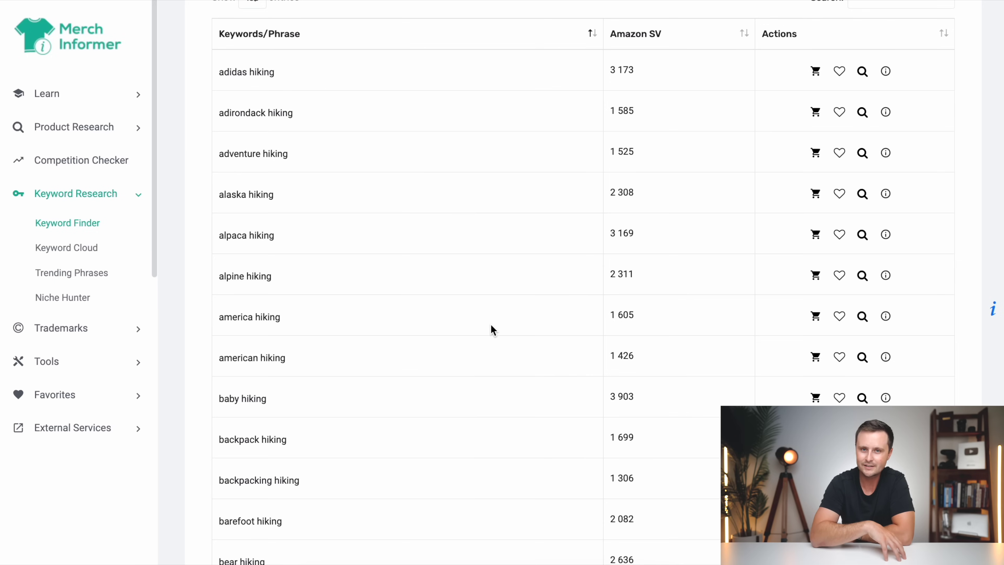
scroll(490, 330, "up", 3)
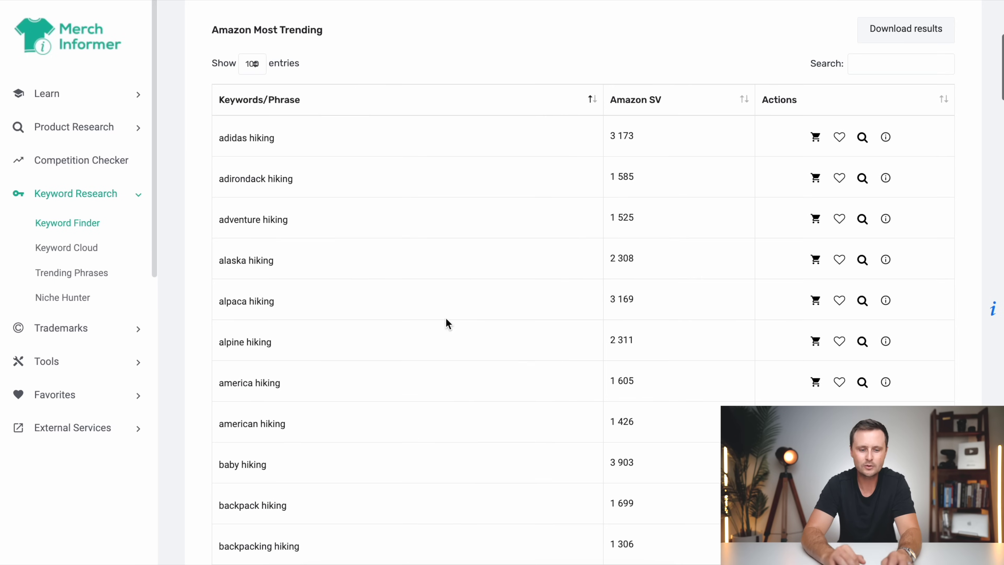
- Ask ChatGPT to 'write 10 shirt ideas about alaska hiking' and read the ten titled ideas
left_click_drag(276, 265, 221, 265)
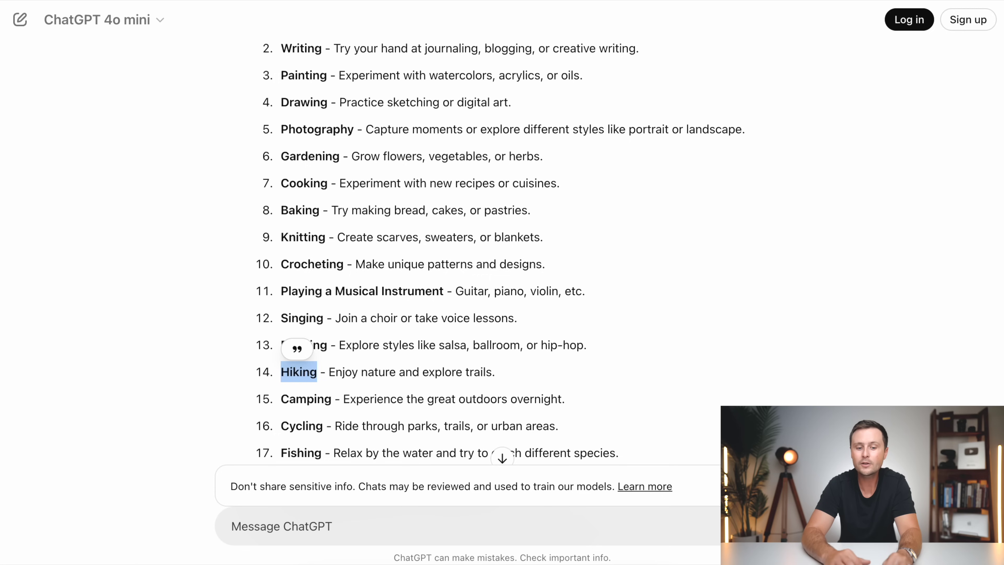
left_click(314, 527)
type("wr")
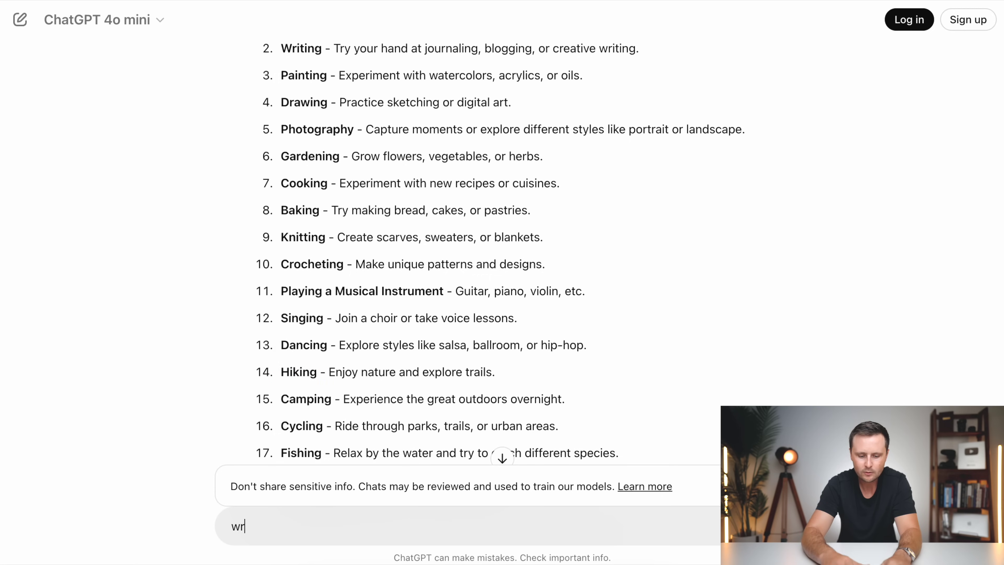
type("ite 10 shirt ideas about alaska hiking")
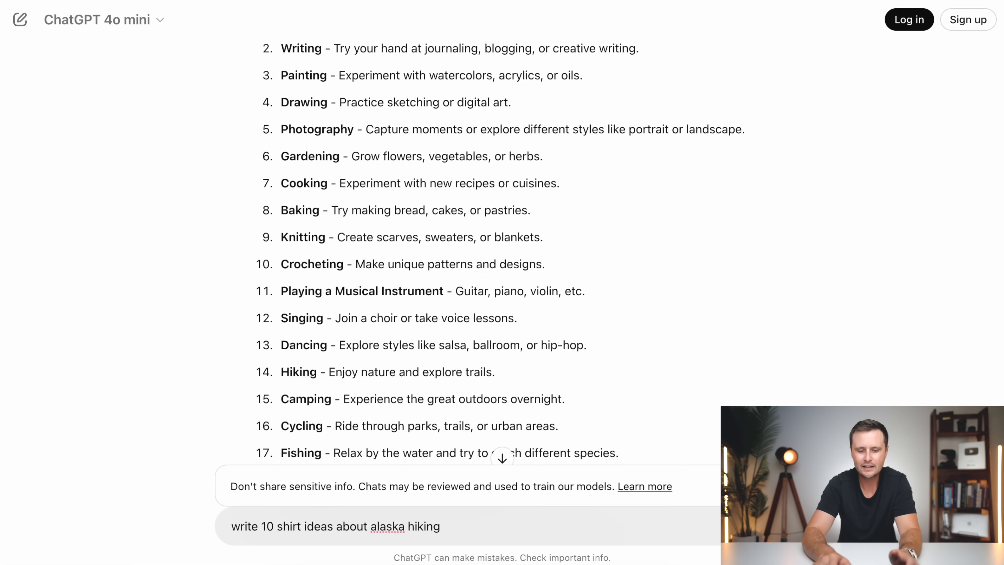
key("Return")
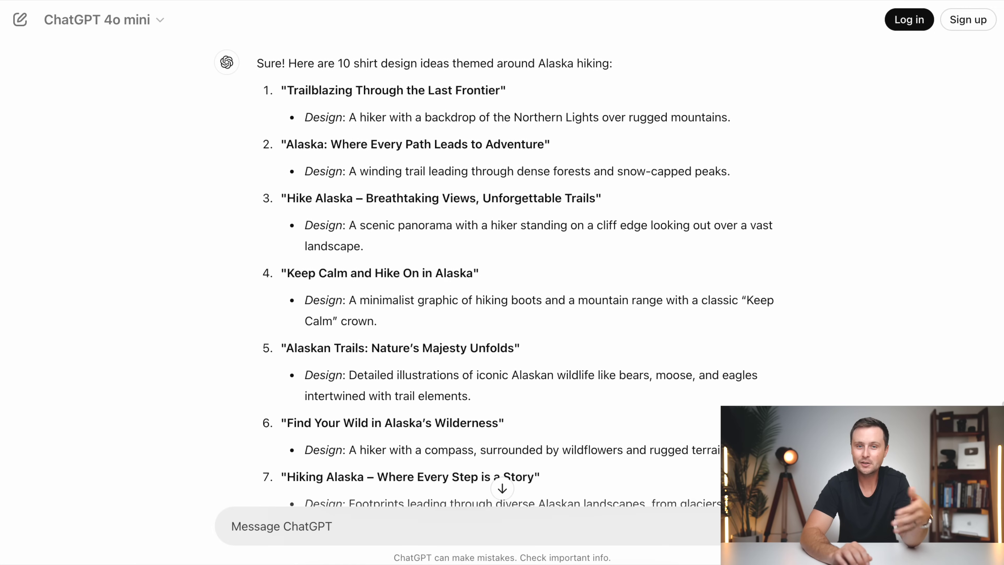
scroll(320, 422, "up", 2)
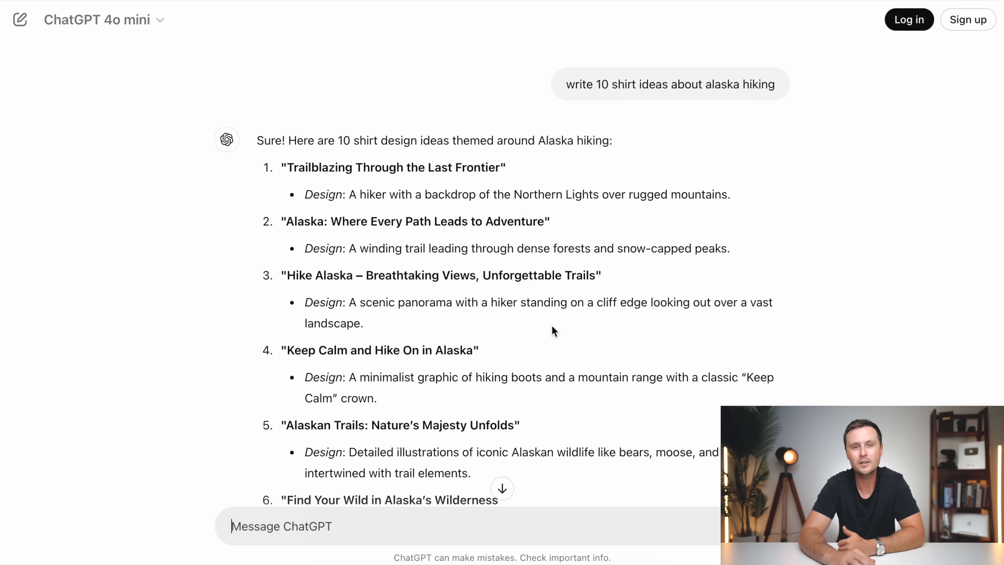
scroll(551, 325, "down", 7)
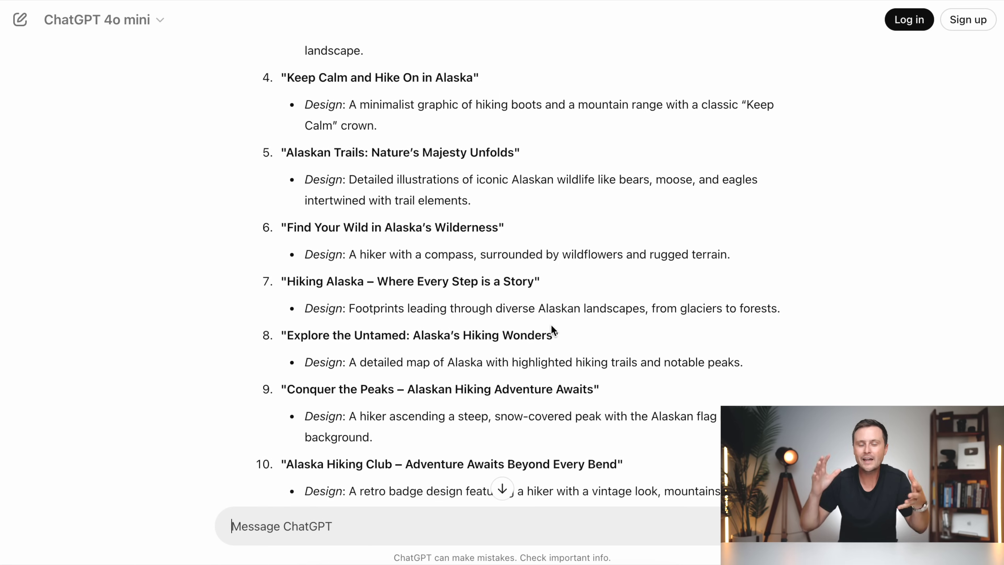
scroll(551, 324, "up", 9)
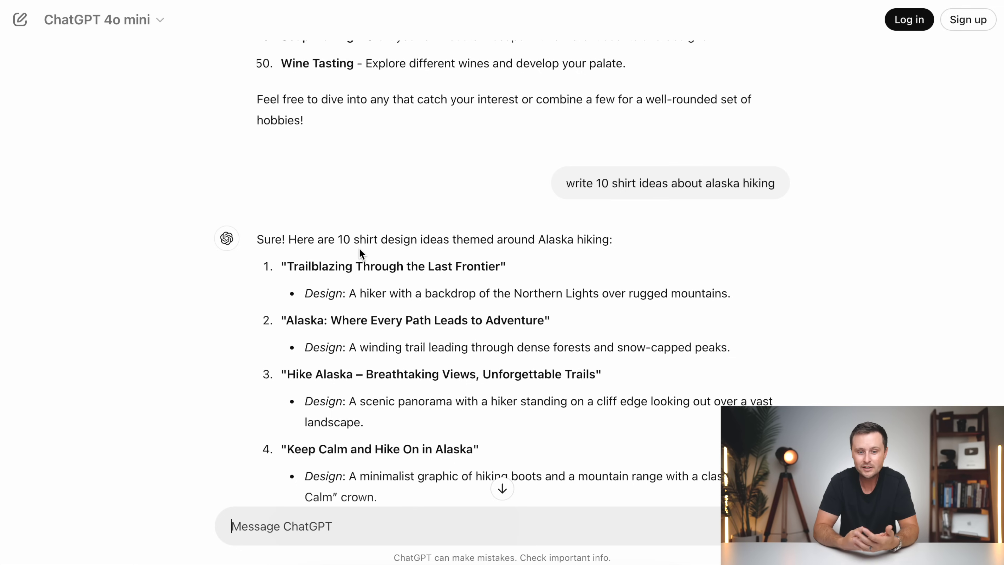
scroll(359, 248, "down", 2)
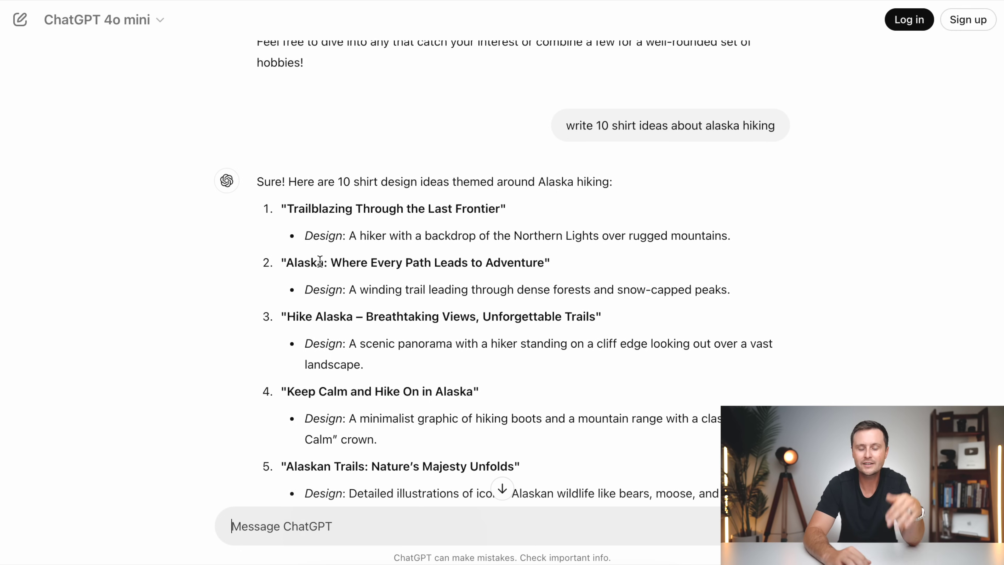
scroll(394, 321, "down", 5)
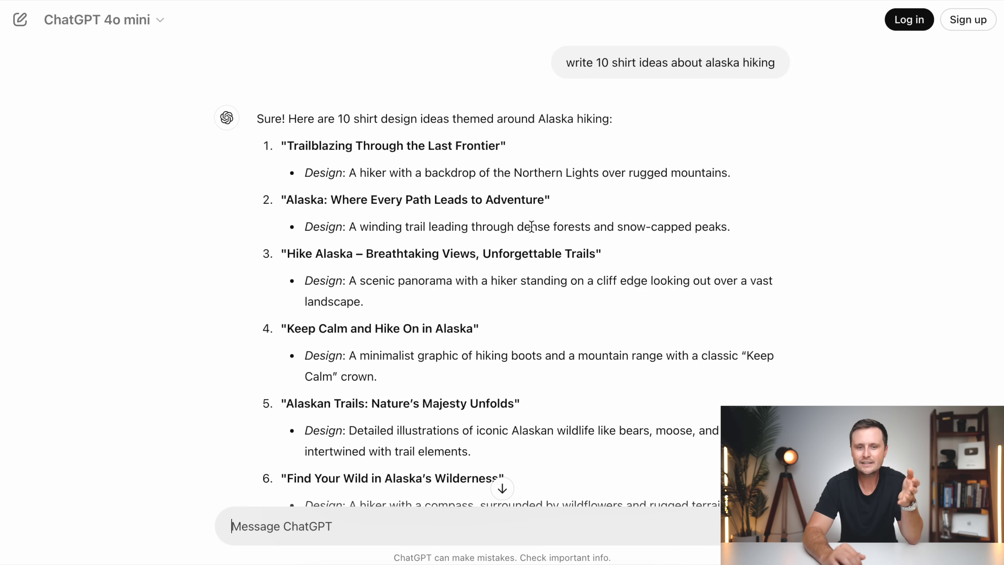
scroll(531, 227, "down", 5)
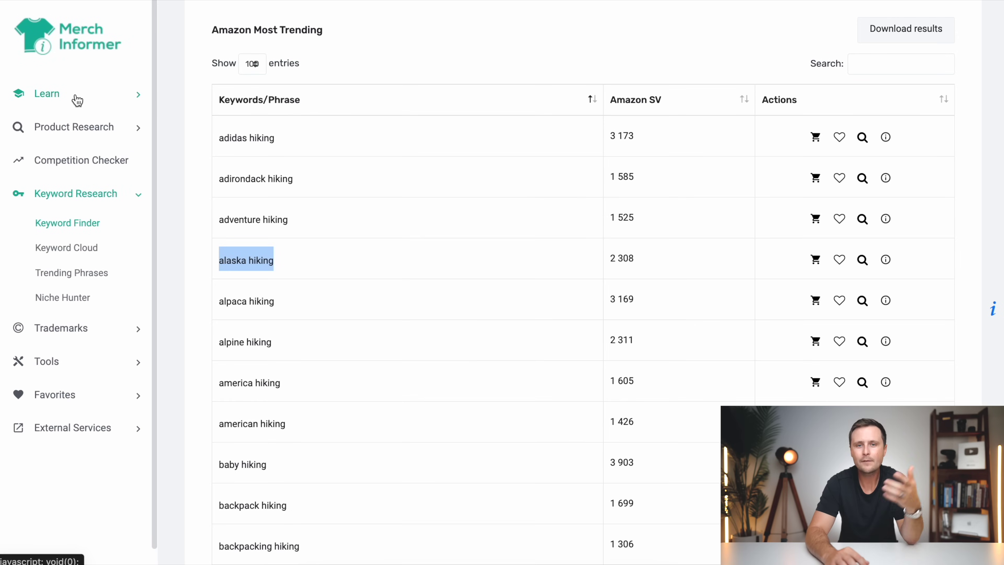
- Enter Alaska hiking slogans like 'Trailblazing Through the Last Frontier' into Trademark Alerts
left_click(60, 327)
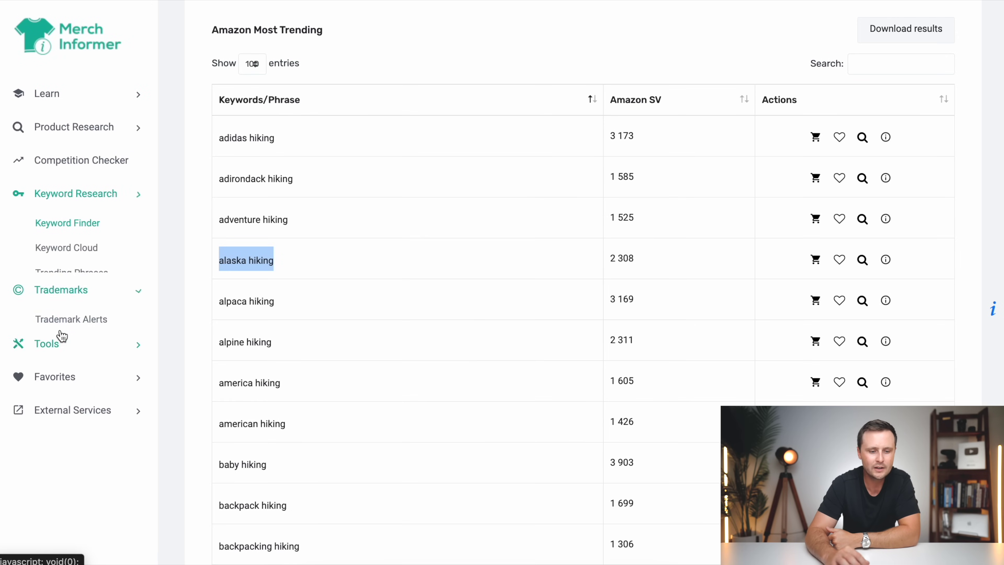
left_click(50, 257)
left_click(224, 246)
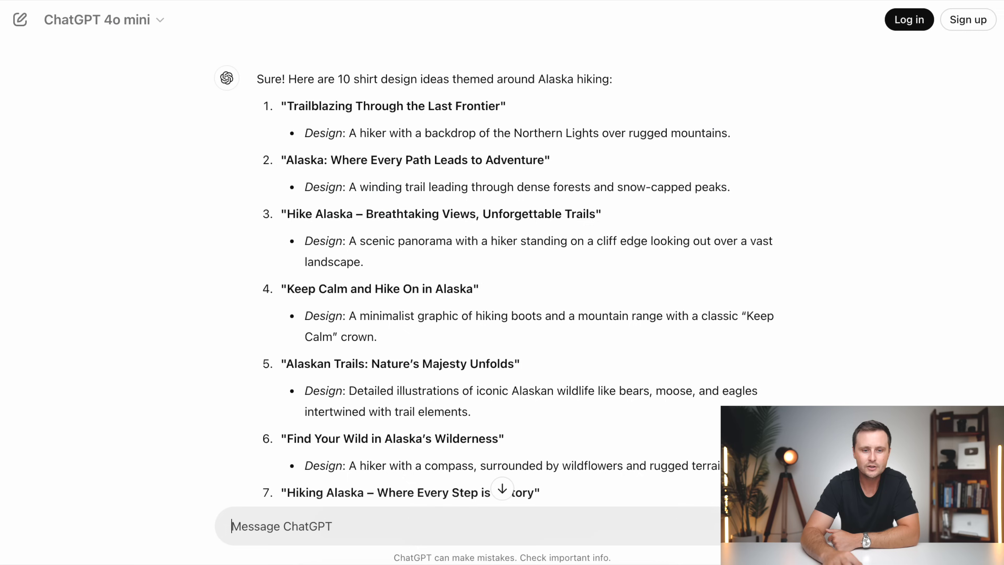
left_click_drag(498, 110, 288, 107)
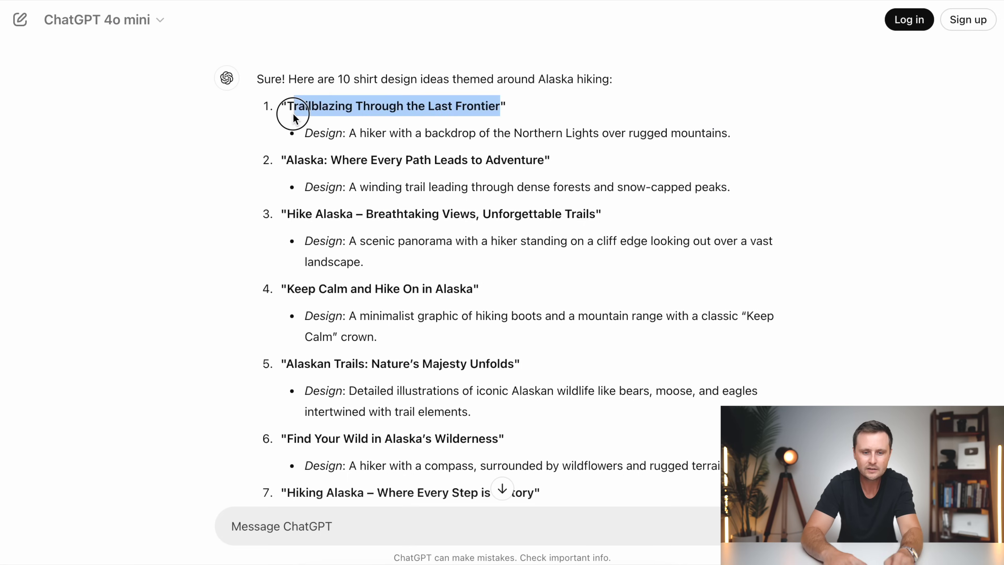
key("ctrl+c")
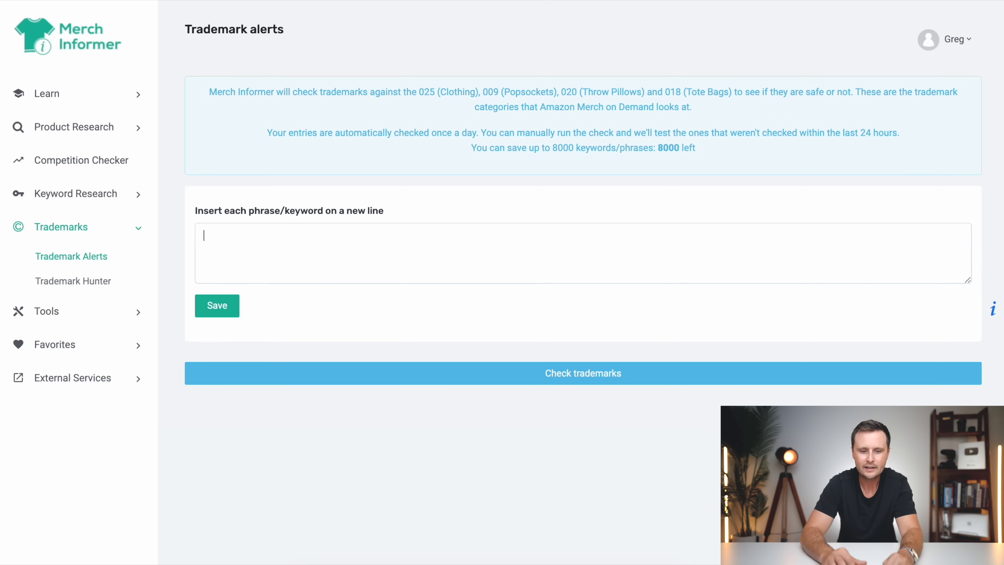
key("ctrl+v")
key("Return")
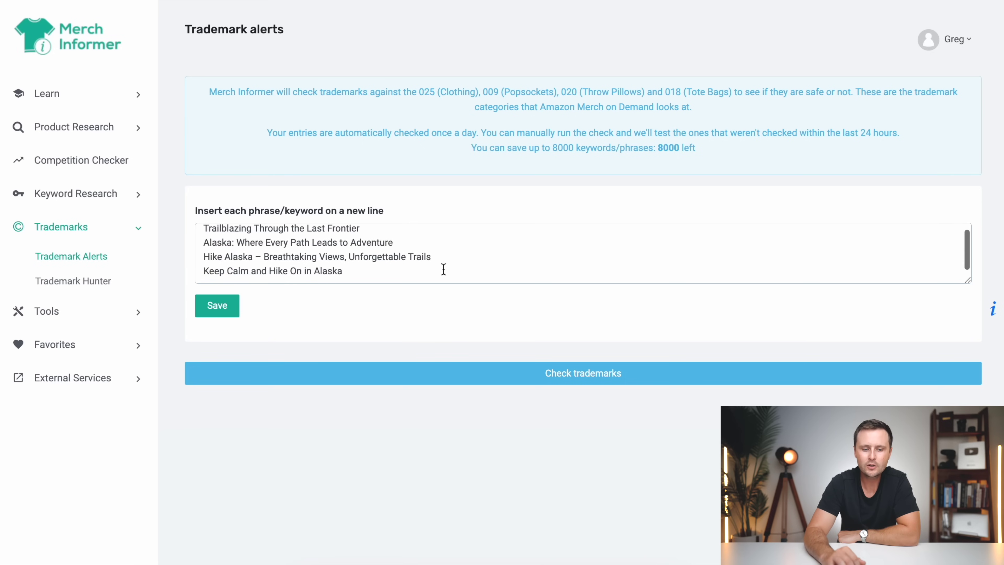
- Save the slogans, run the trademark check, and reload to confirm they're safe
left_click(217, 305)
scroll(217, 304, "down", 4)
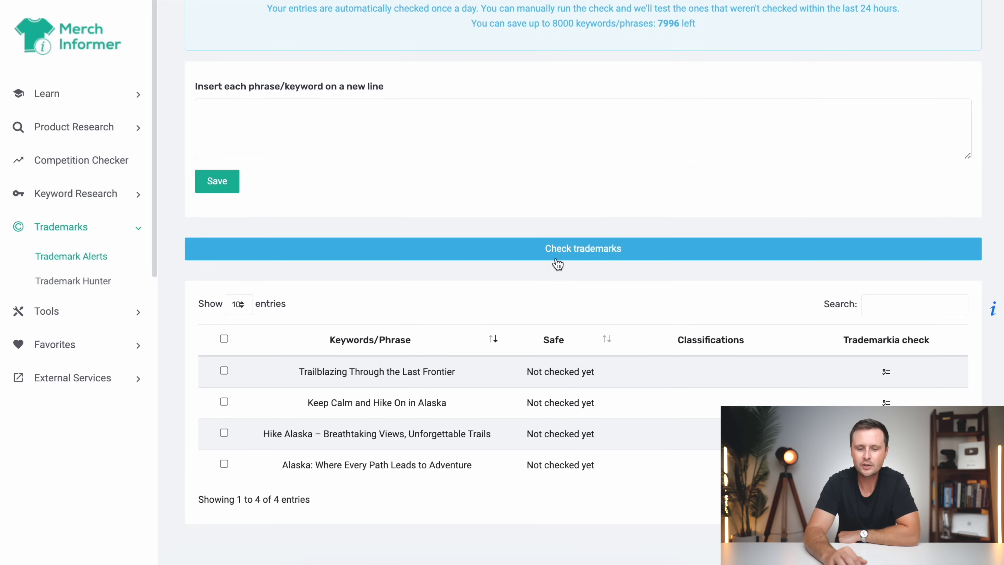
left_click(587, 254)
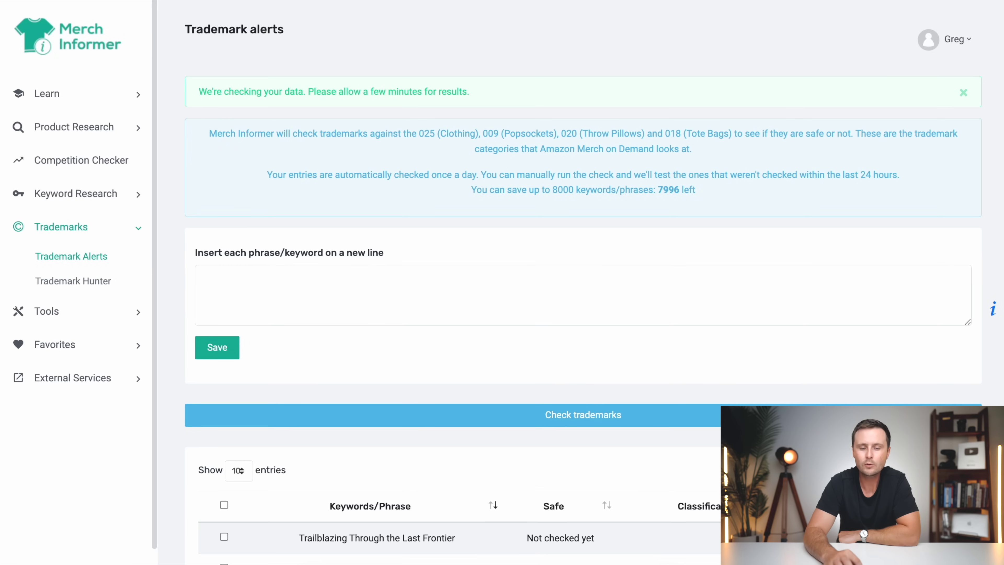
key("F5")
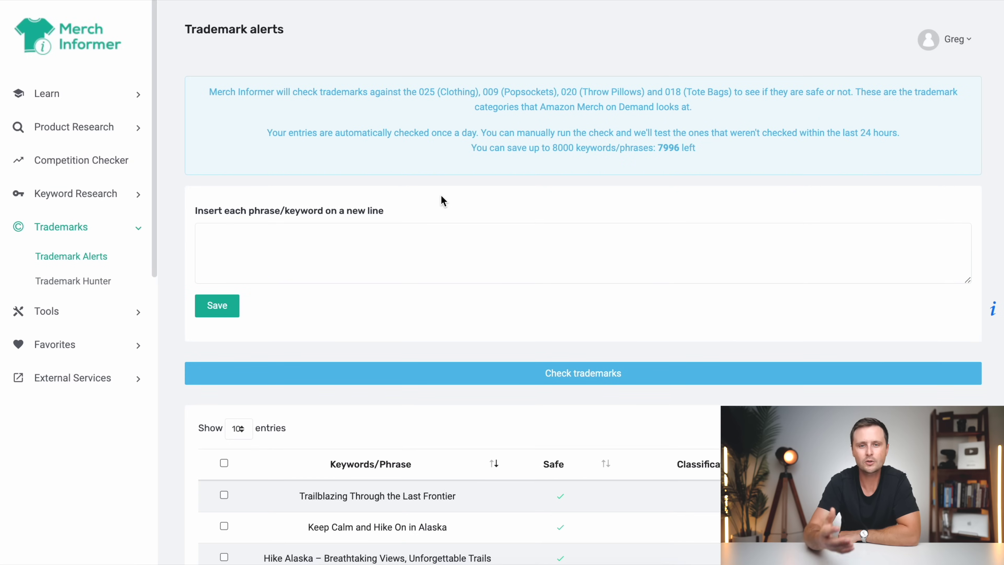
scroll(774, 365, "down", 4)
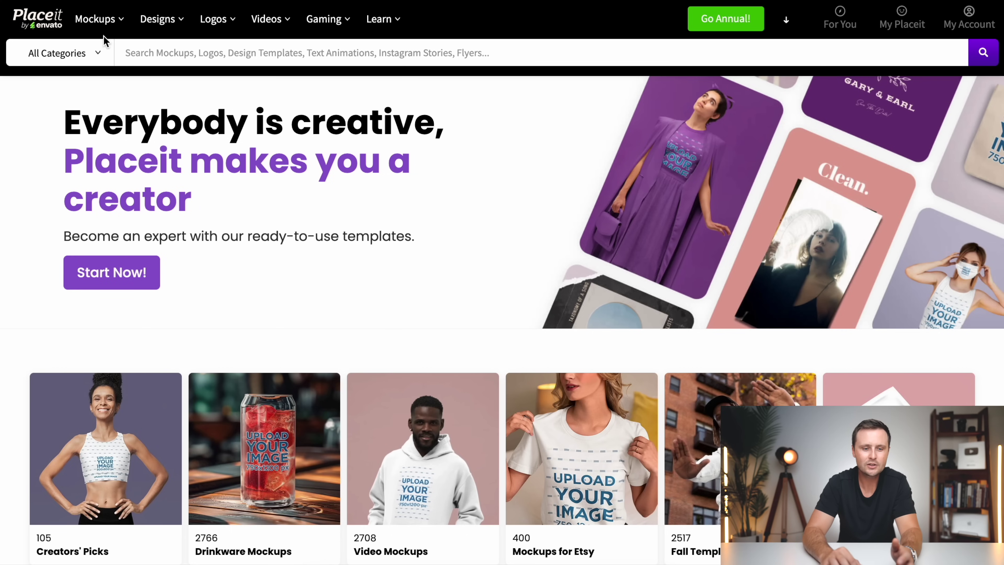
- Open Placeit's Mockups library and browse its template grid
mouse_move(97, 28)
left_click(96, 26)
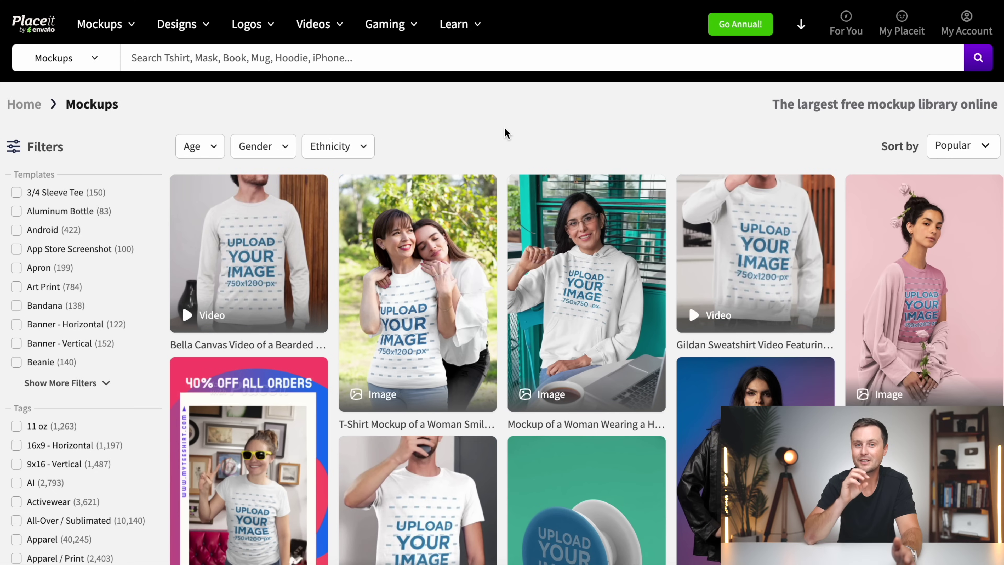
scroll(436, 228, "down", 3)
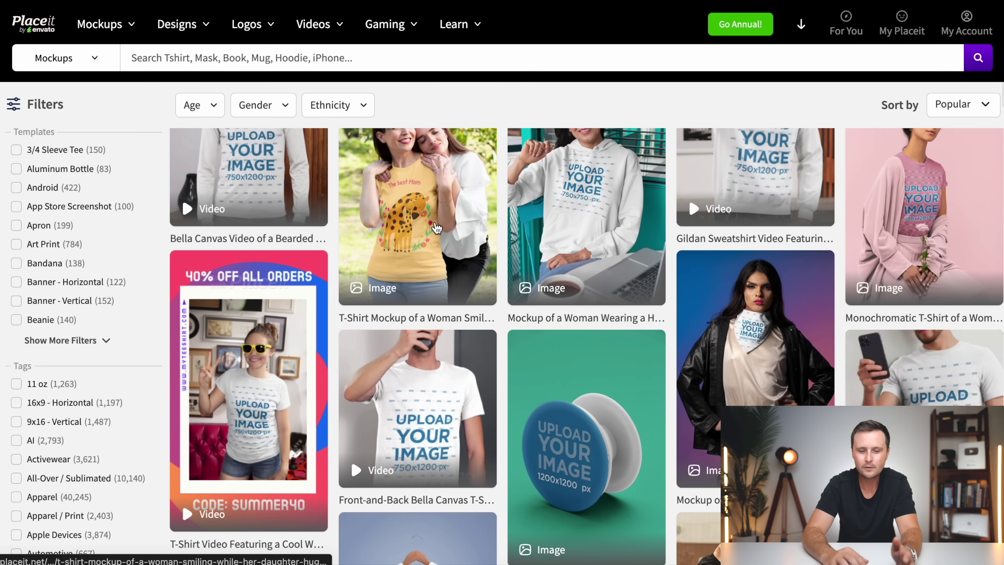
scroll(436, 227, "up", 1)
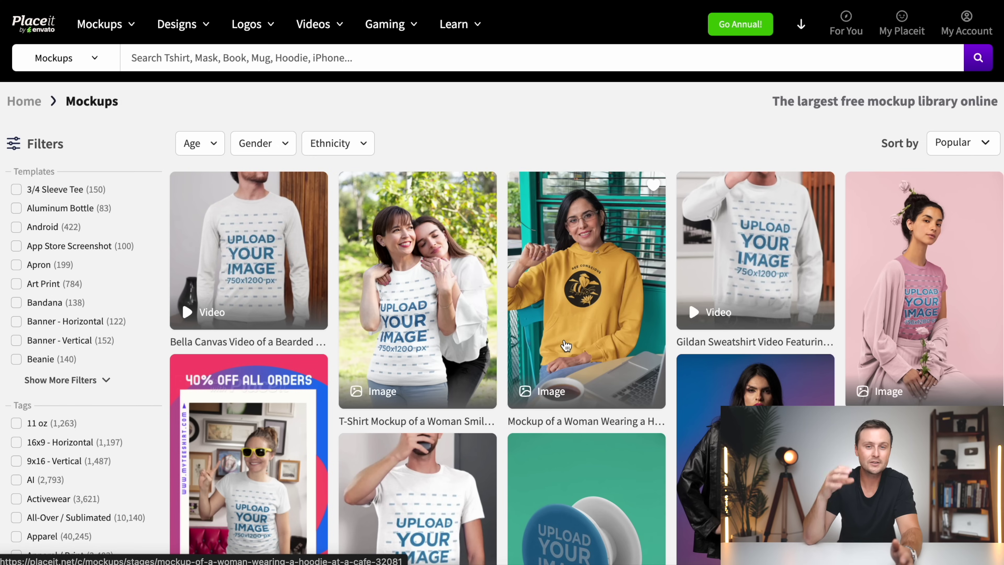
scroll(566, 345, "down", 1)
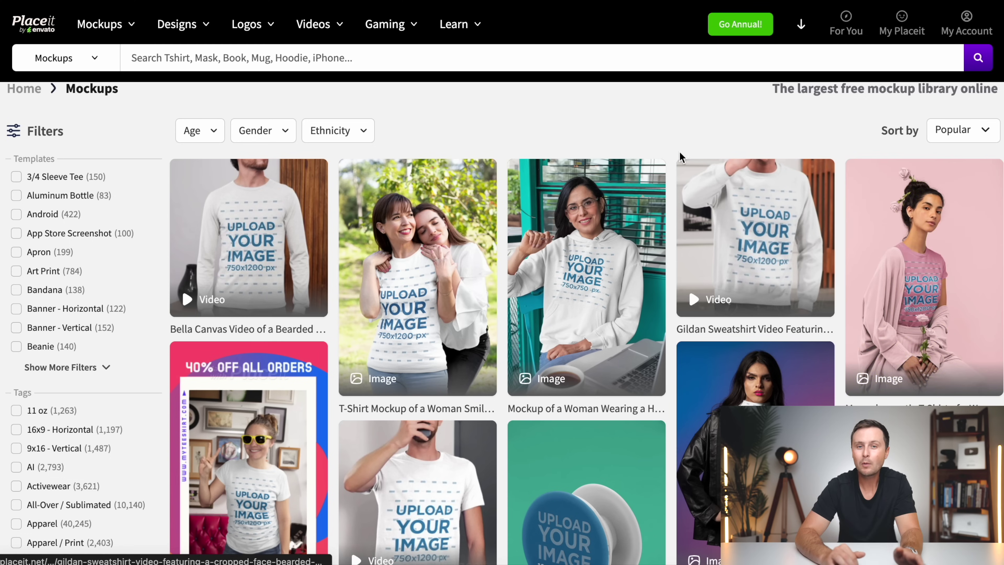
- Go to Designs > Apparel & Print > T-Shirt Designs
mouse_move(176, 32)
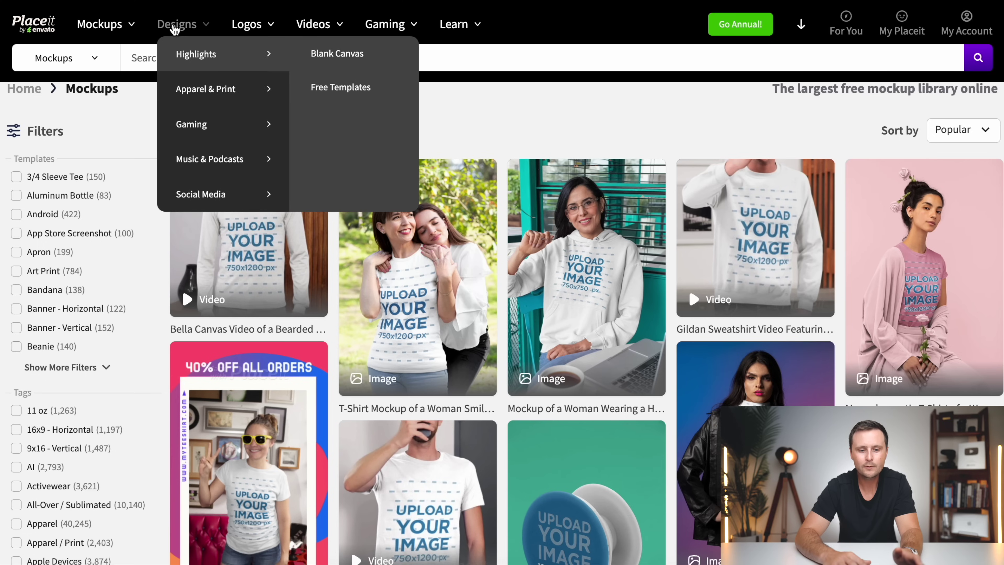
mouse_move(190, 91)
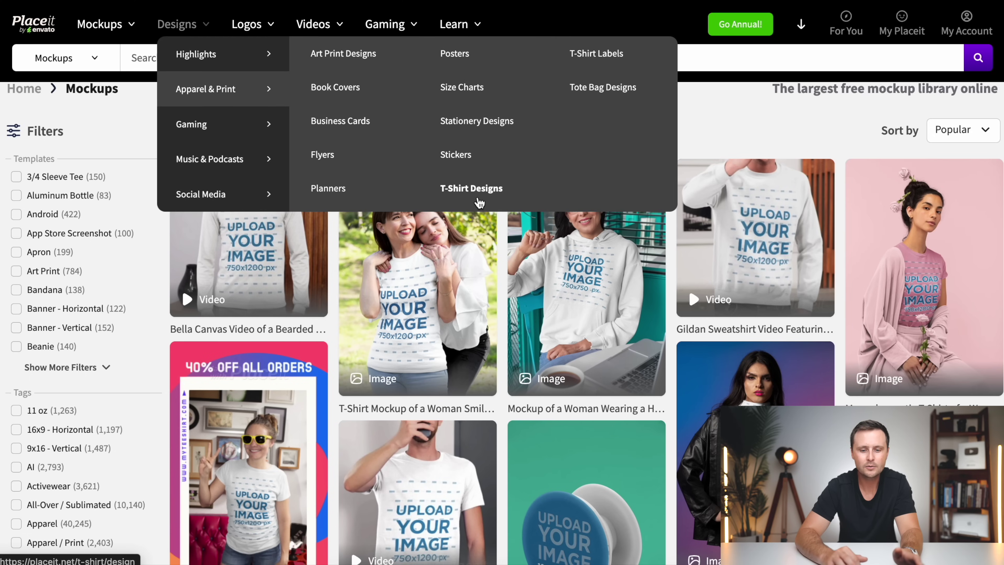
left_click(471, 189)
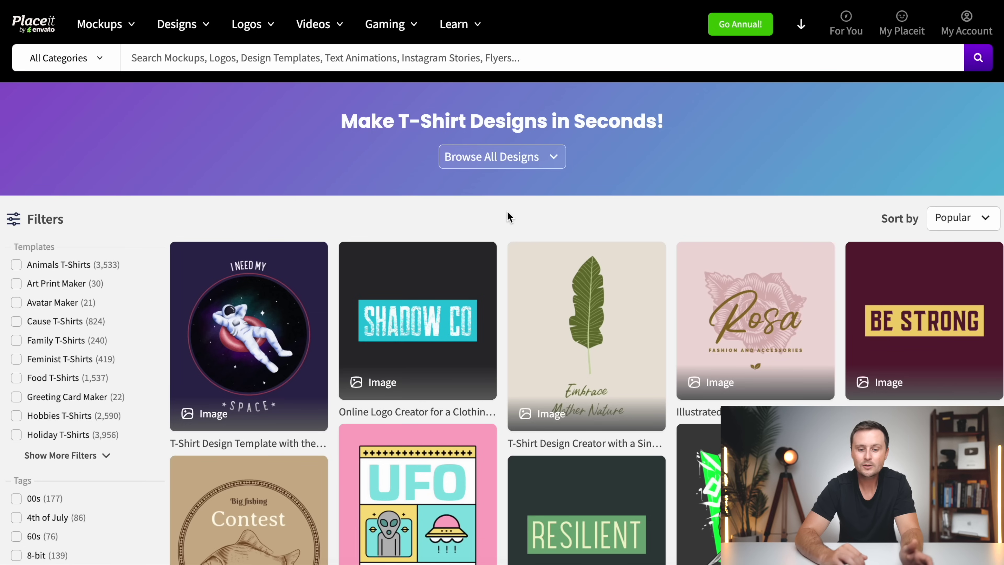
- Search Placeit templates for 'hiking'
scroll(510, 217, "down", 2)
scroll(508, 217, "up", 2)
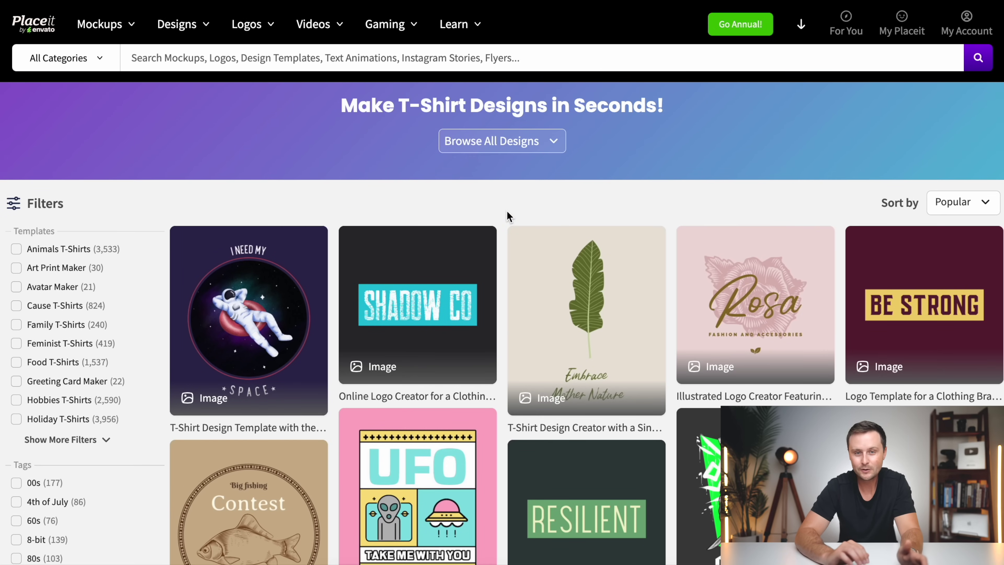
scroll(508, 217, "down", 10)
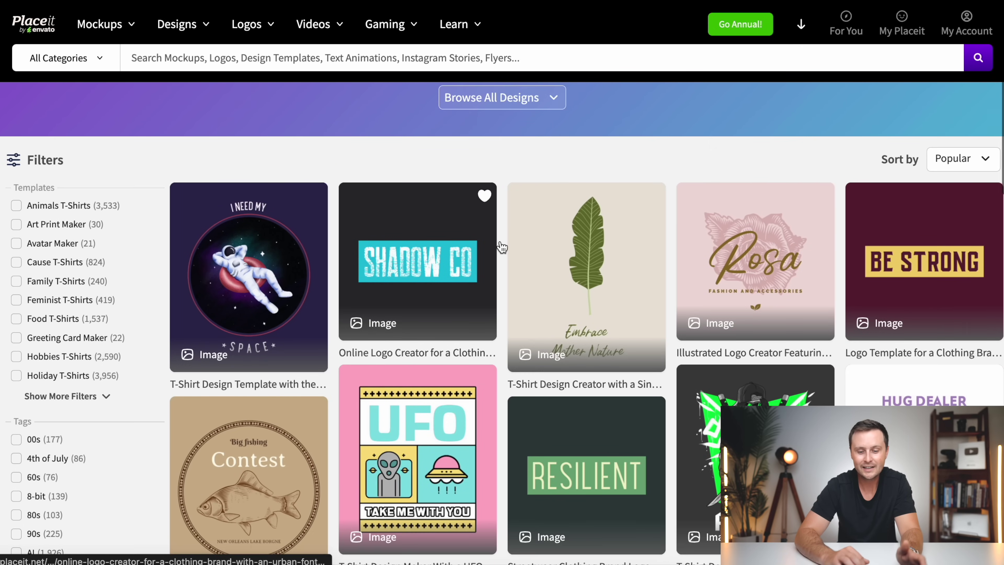
scroll(502, 256, "down", 13)
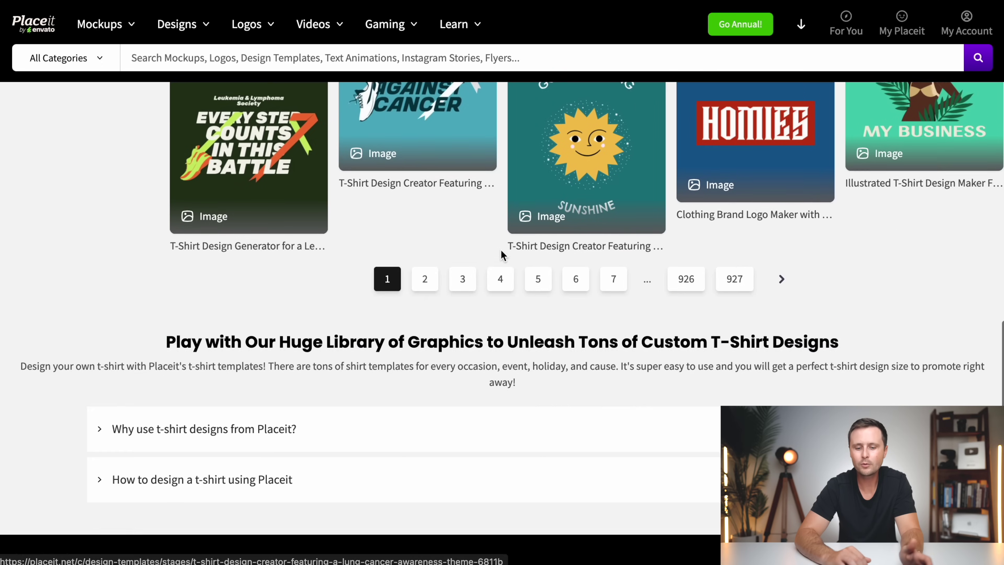
scroll(502, 257, "up", 2)
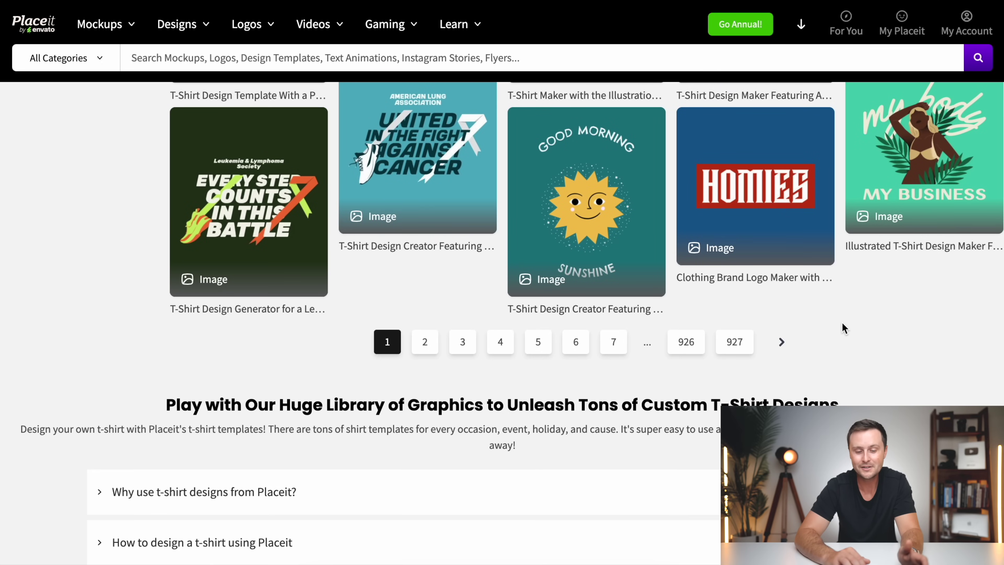
scroll(842, 328, "up", 12)
scroll(843, 328, "up", 3)
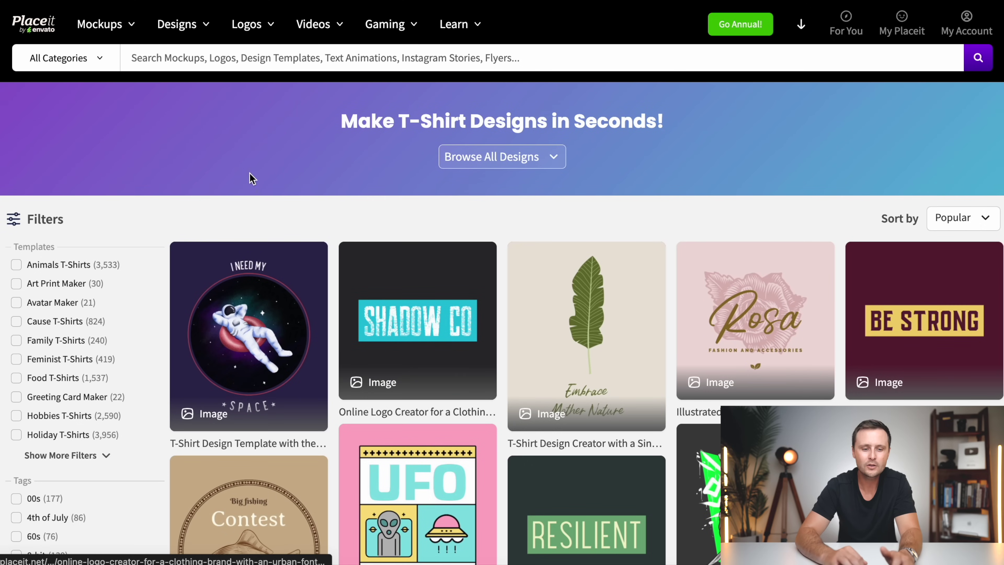
left_click(191, 59)
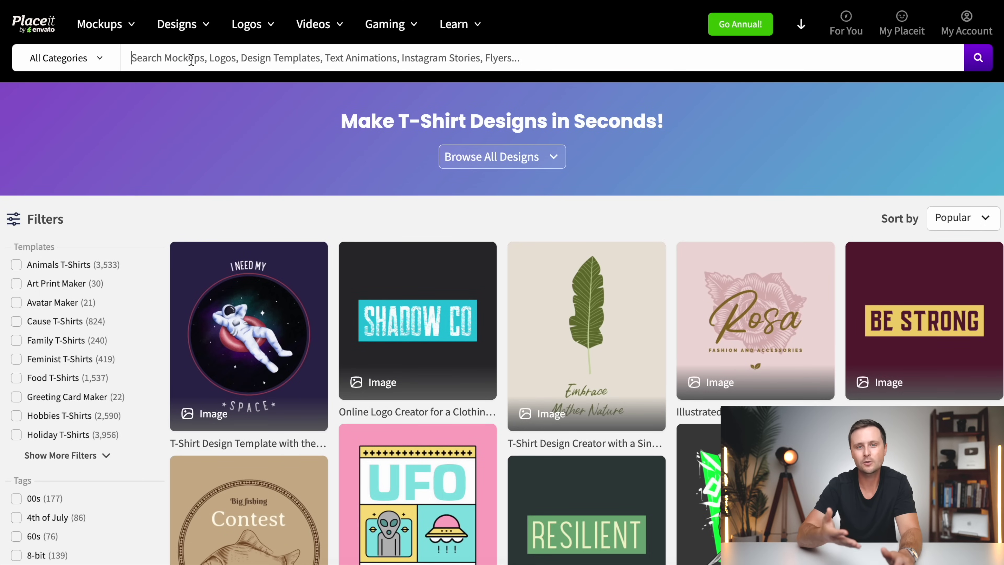
type("hiking")
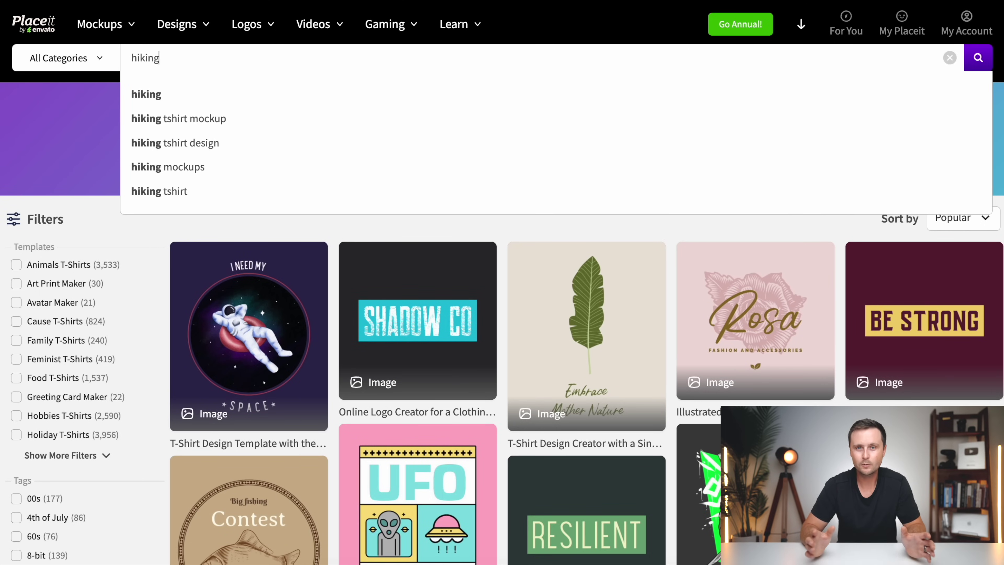
key("Return")
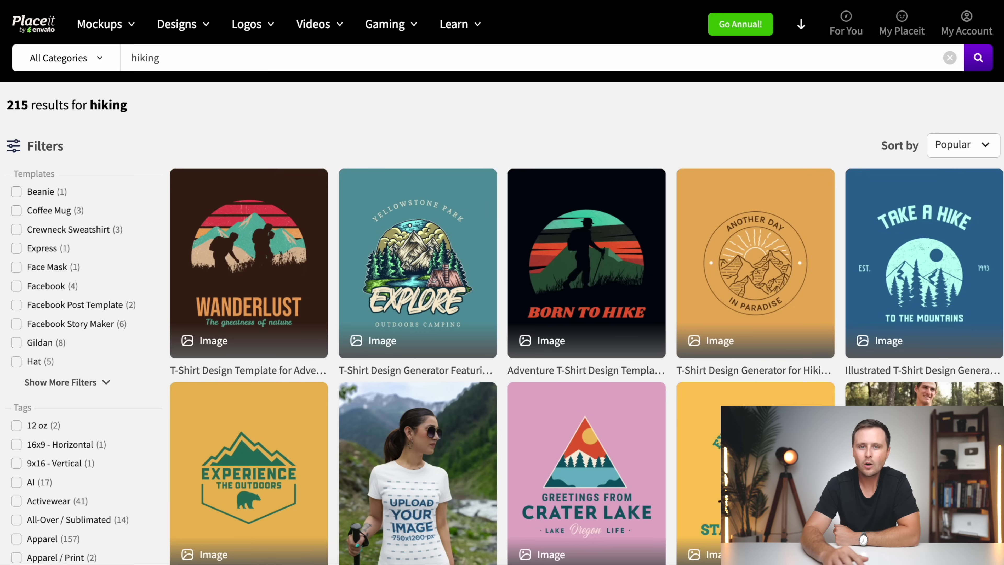
- Filter the hiking results to T-Shirt Design templates only
scroll(411, 379, "down", 3)
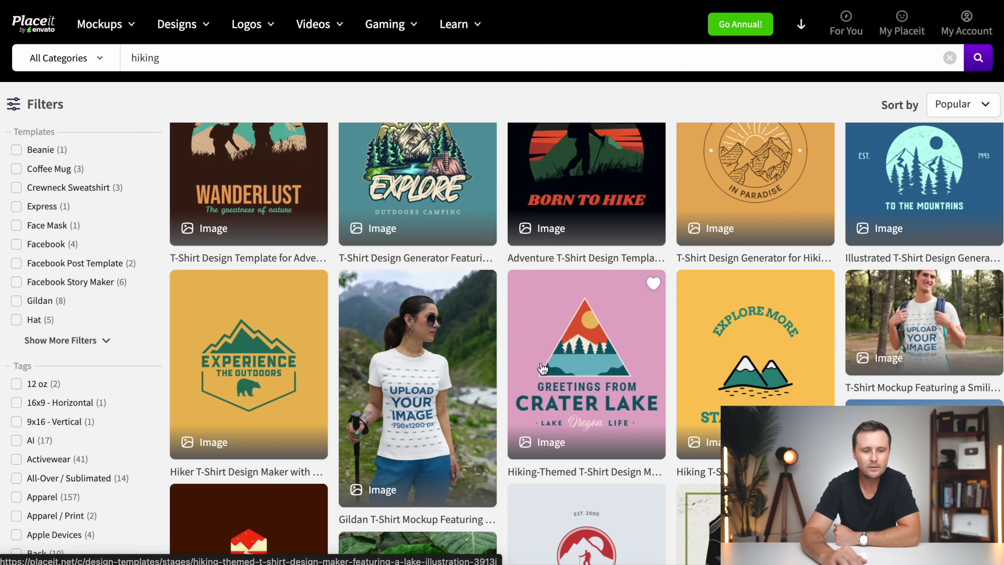
scroll(316, 356, "up", 2)
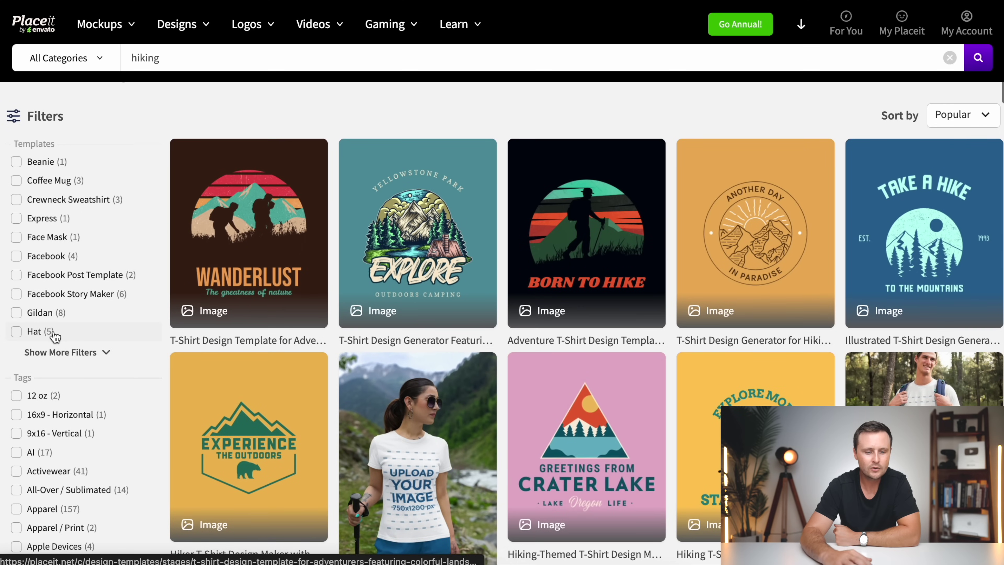
left_click(72, 354)
scroll(84, 337, "down", 10)
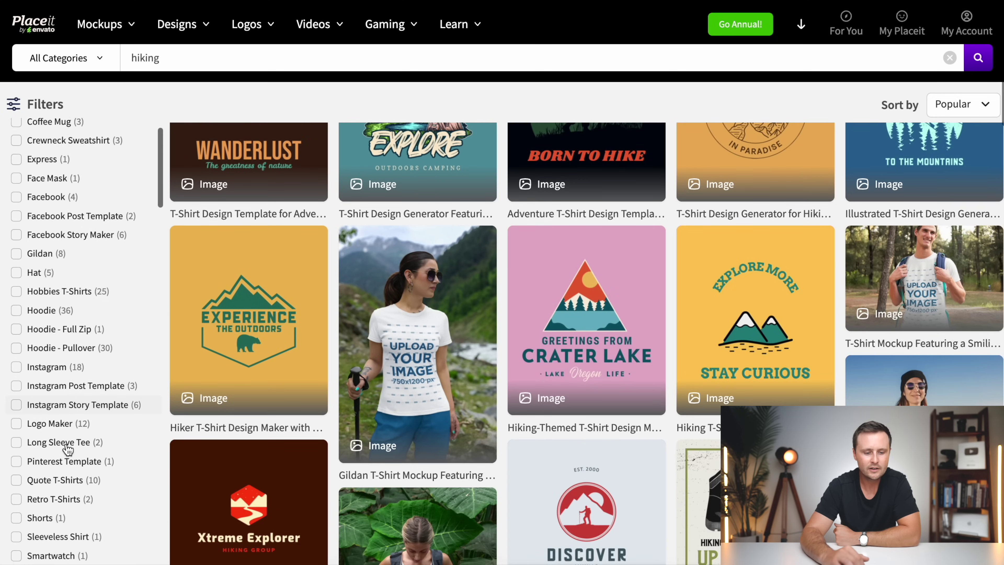
left_click(44, 450)
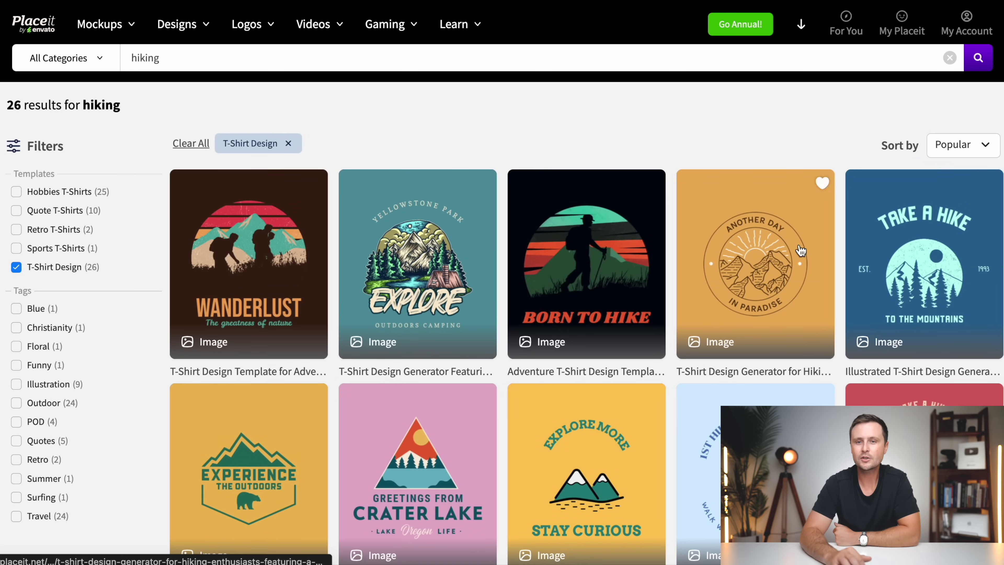
- Browse the 26 results and preview the Wanderlust Adventurers Featuring Colorful Landscapes template
scroll(502, 153, "down", 1)
scroll(500, 154, "down", 10)
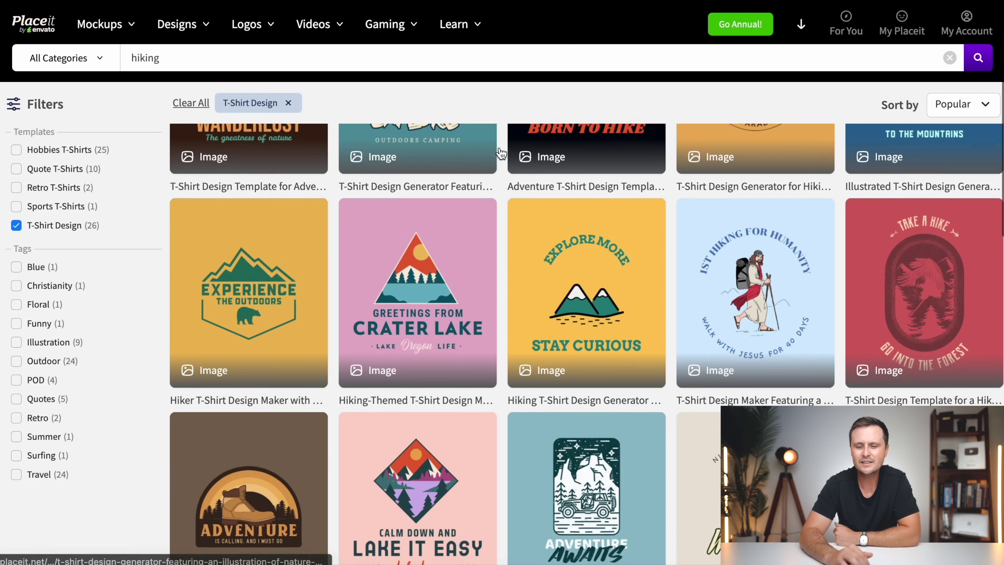
scroll(501, 153, "down", 5)
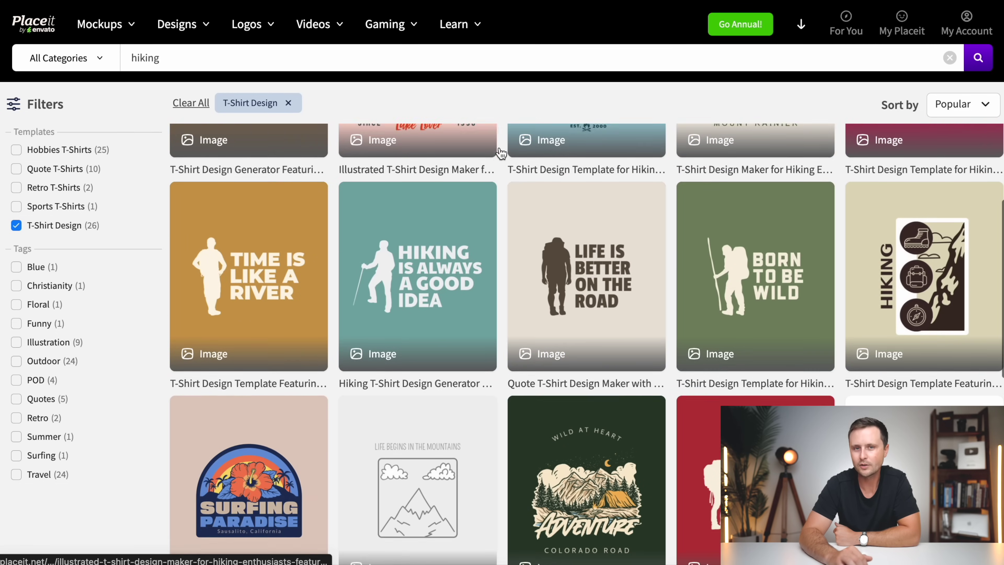
scroll(501, 153, "up", 15)
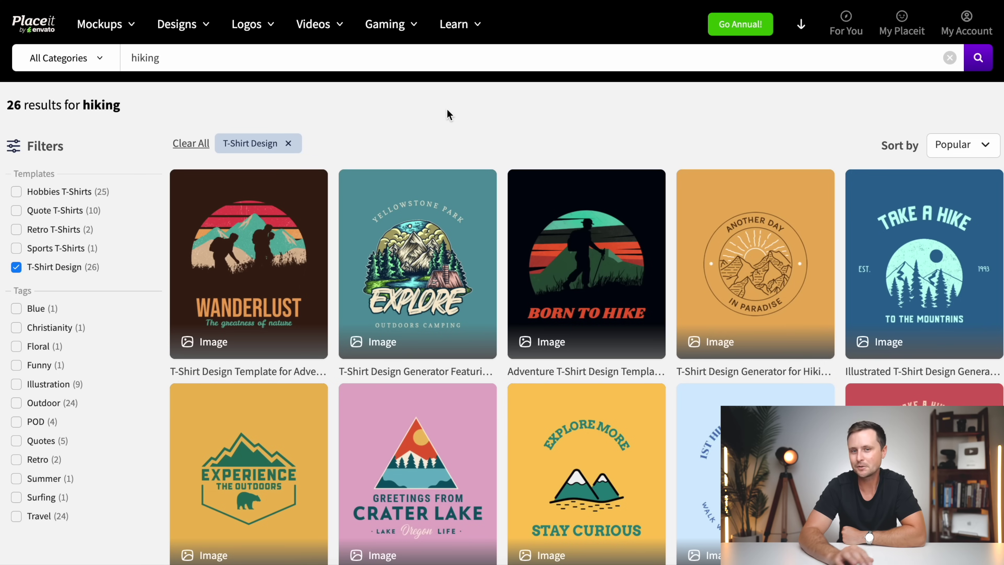
scroll(504, 323, "down", 5)
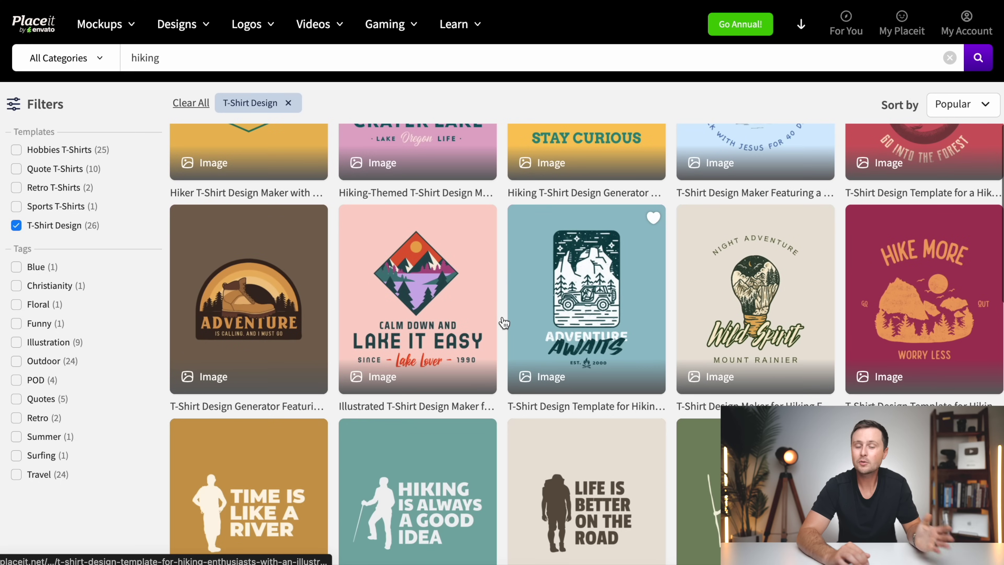
scroll(504, 322, "down", 8)
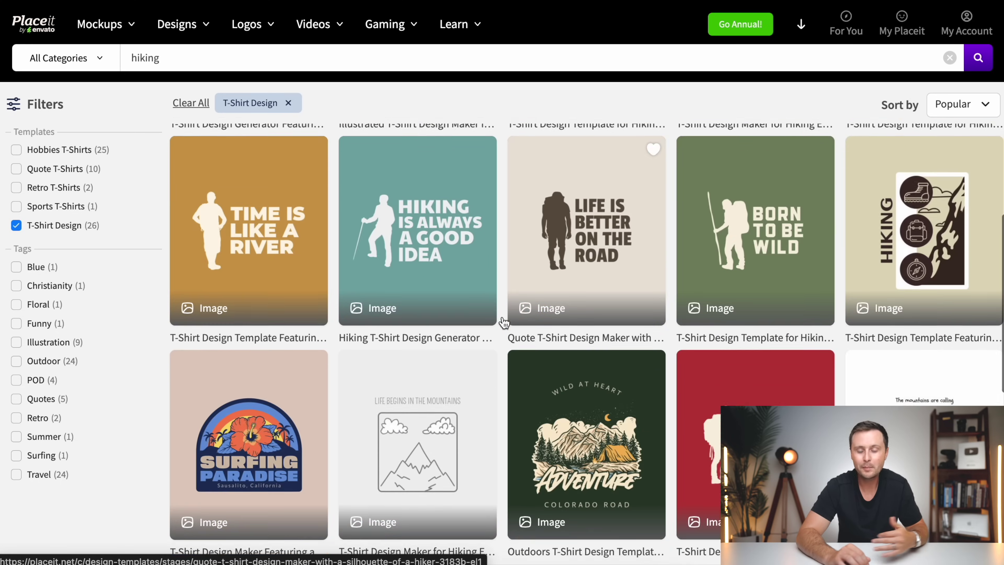
scroll(504, 323, "down", 1)
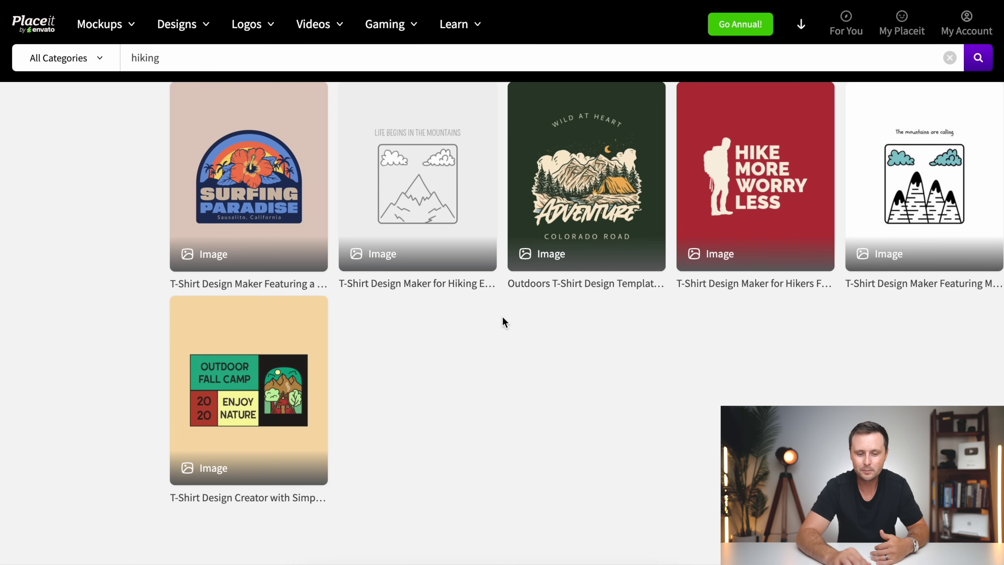
scroll(502, 316, "up", 1)
scroll(504, 322, "up", 20)
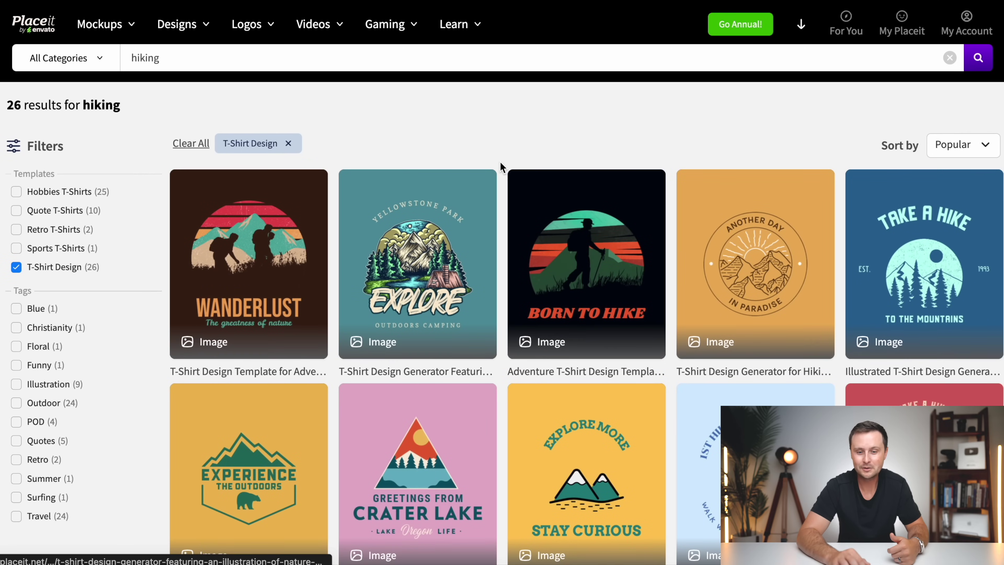
scroll(493, 134, "down", 3)
scroll(492, 134, "up", 3)
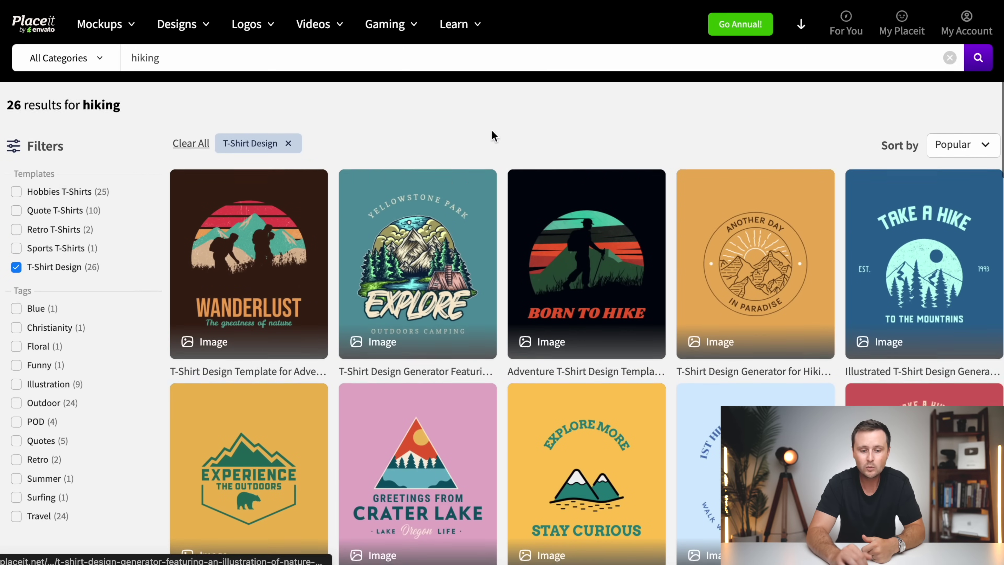
left_click(240, 275)
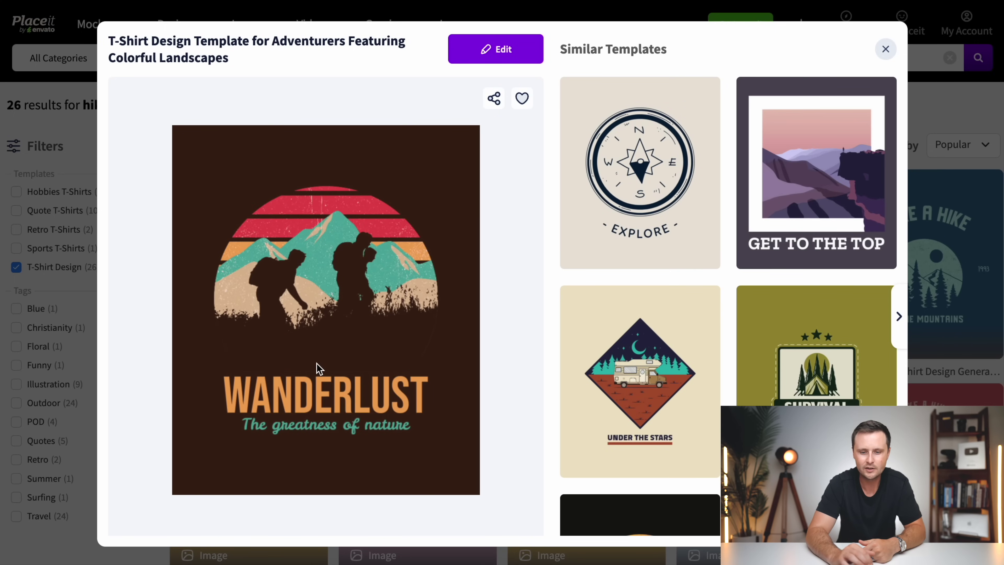
- Open the Wanderlust template in the editor, try moving the hiker image, then undo
left_click(495, 58)
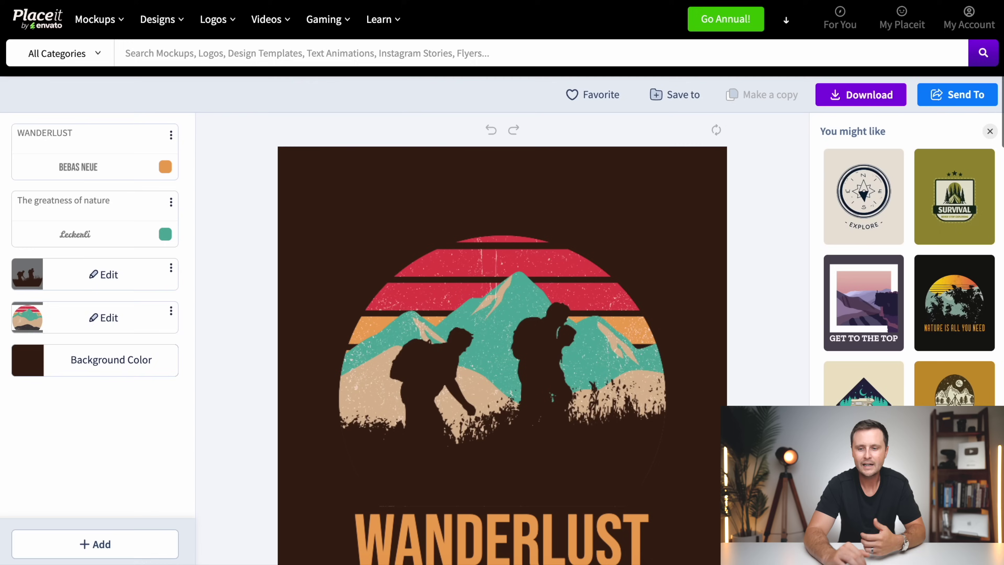
scroll(509, 153, "down", 3)
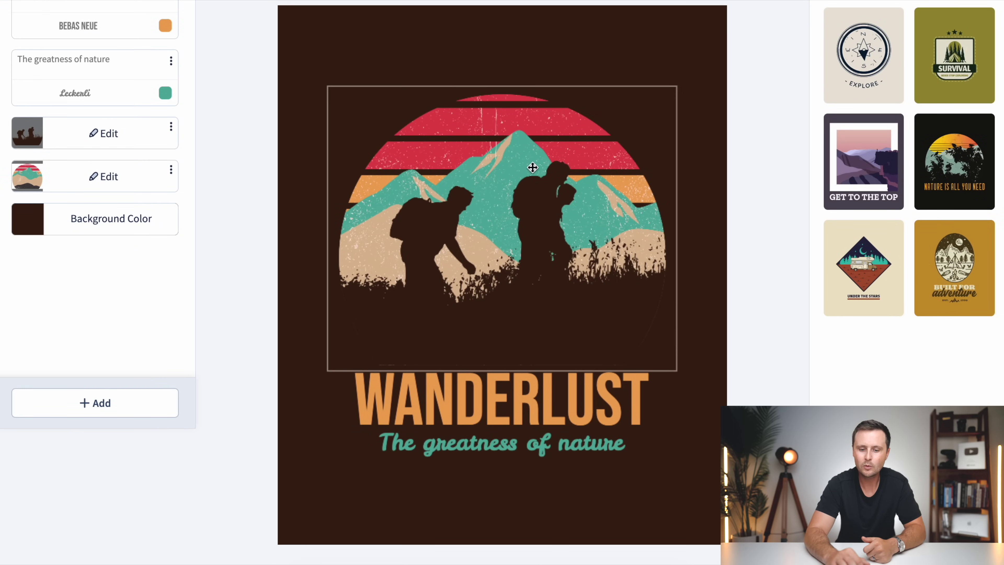
left_click_drag(510, 227, 530, 232)
scroll(529, 222, "up", 3)
left_click(492, 79)
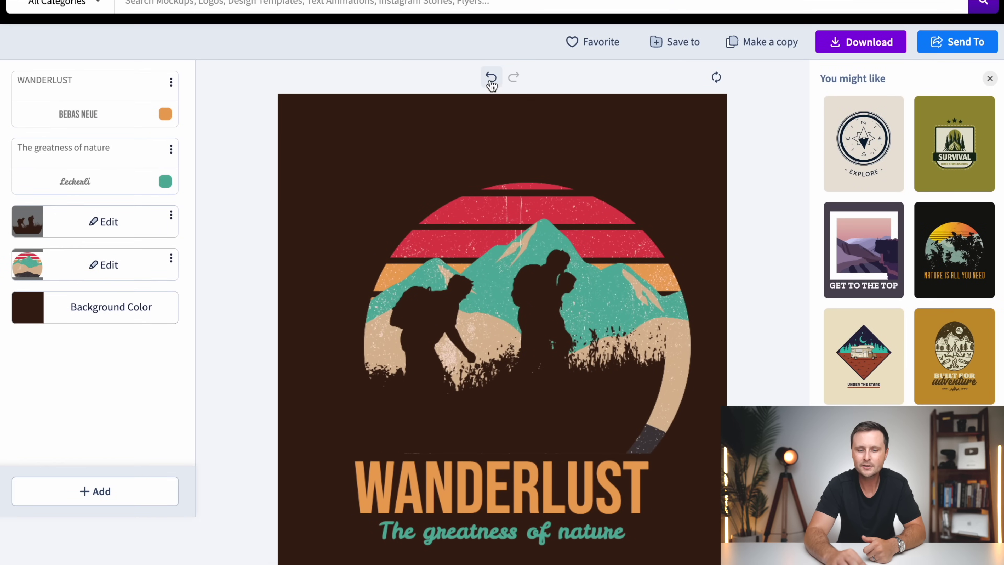
- Try further image moves, then reset the design to its original layout
scroll(494, 83, "down", 3)
left_click_drag(513, 260, 534, 317)
left_click_drag(486, 403, 466, 443)
scroll(466, 443, "up", 3)
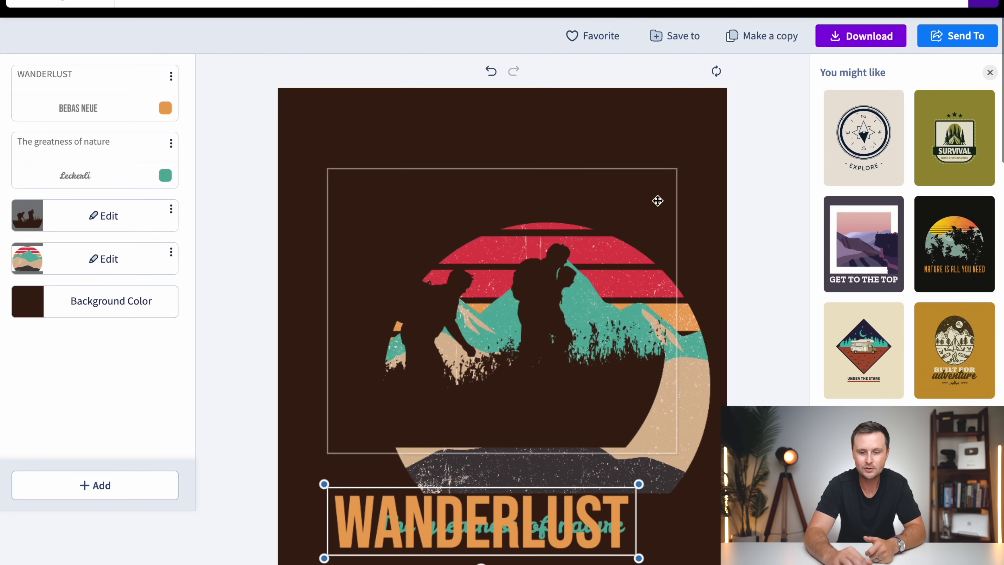
left_click(716, 73)
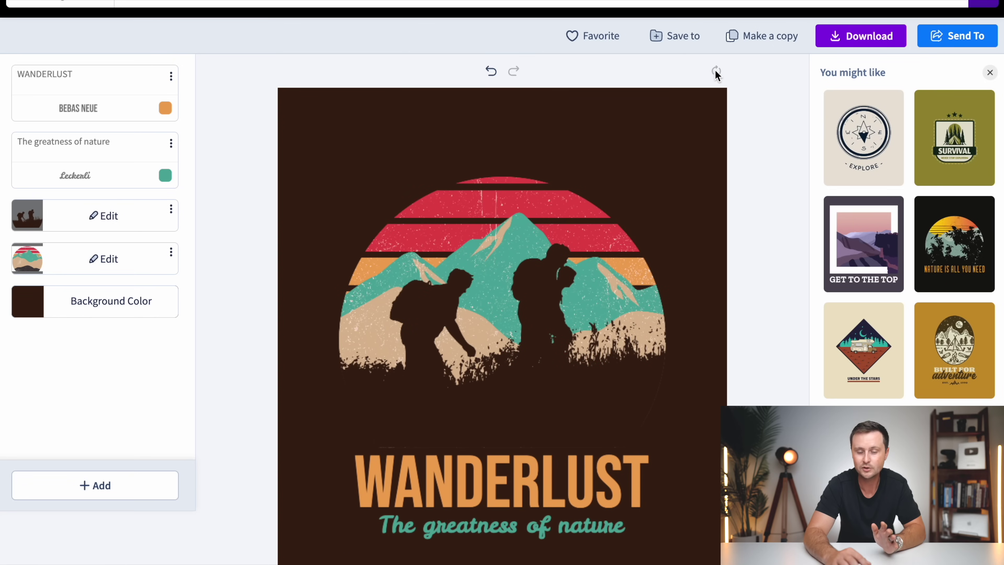
- Select the full WANDERLUST headline text for editing
scroll(758, 148, "down", 2)
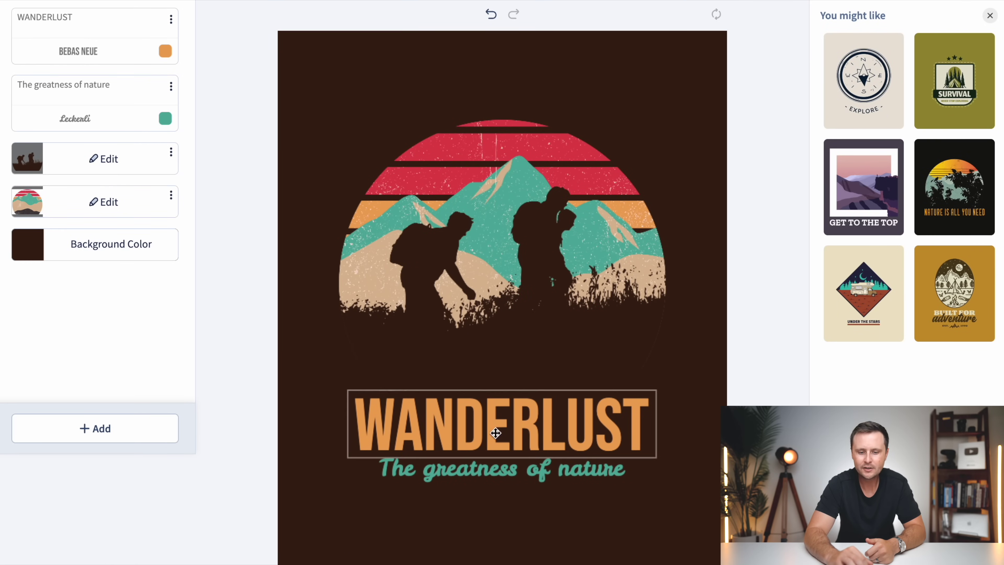
left_click(476, 433)
scroll(435, 412, "up", 1)
left_click(81, 52)
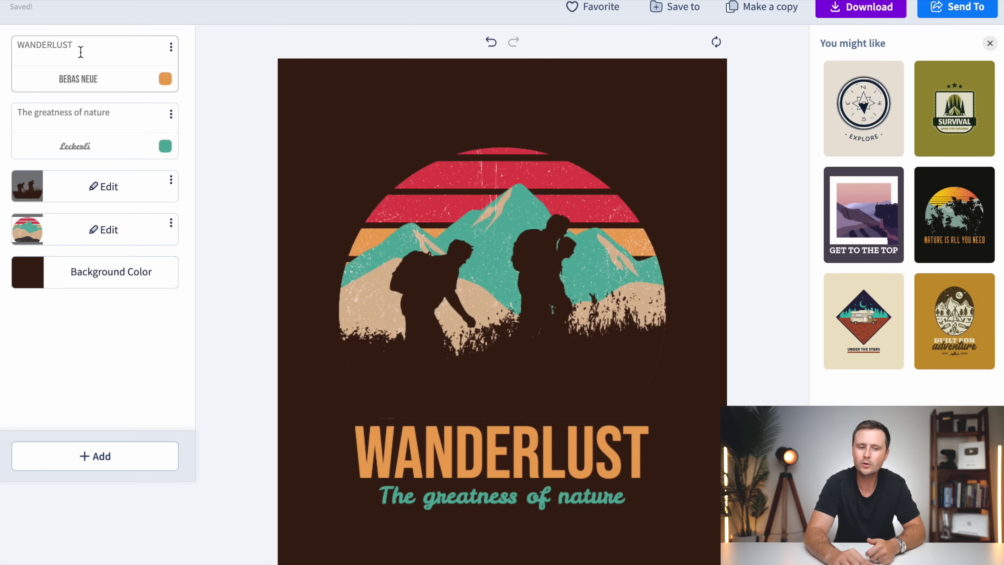
double_click(95, 46)
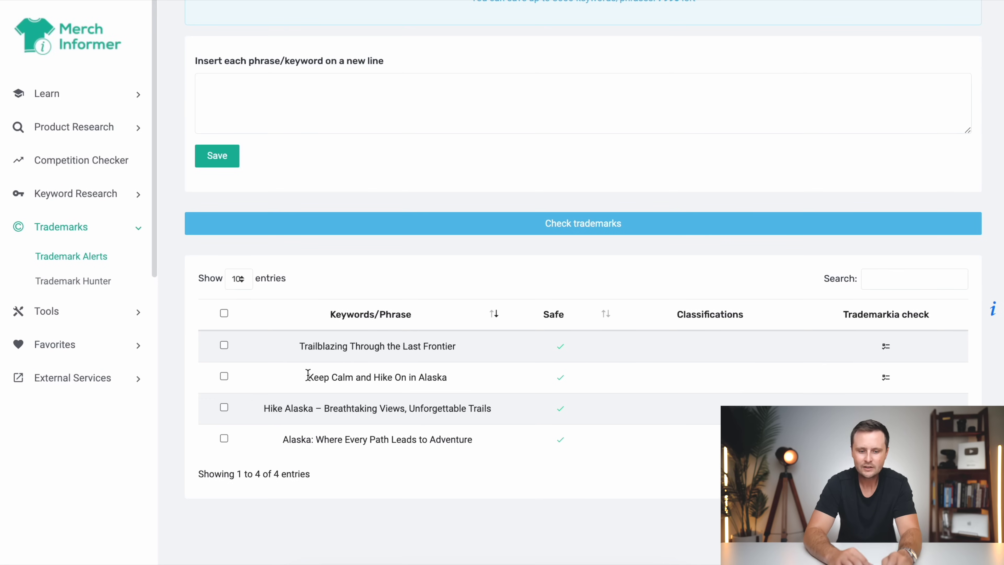
- Select 'Trailblazing Through the Last Frontier' in Merch Informer's Trademark Alerts table
left_click_drag(300, 346, 480, 352)
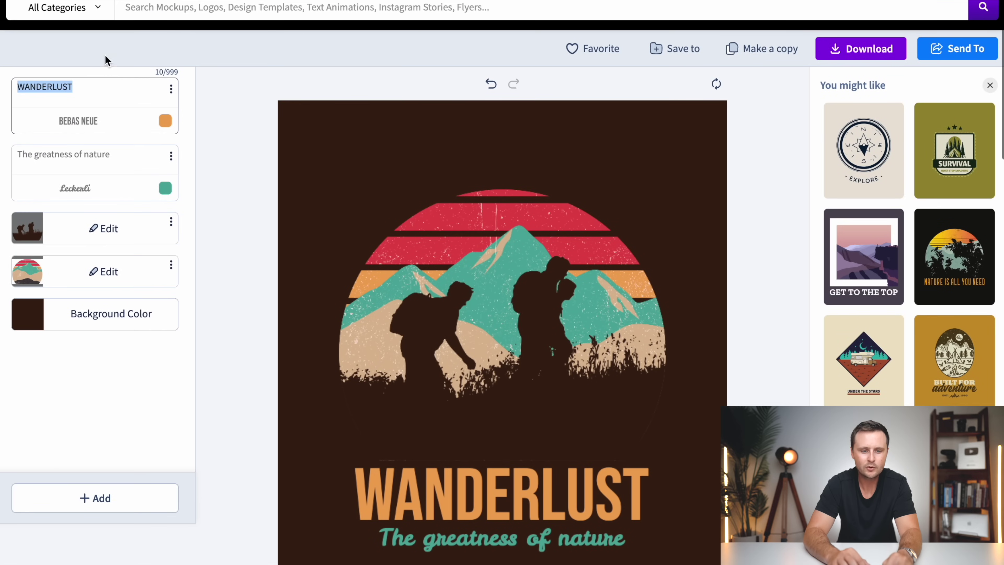
- Replace WANDERLUST with the pasted phrase, trimming it to 'Trailblazing Through'
type("Trailblazing Through the Last Frontier")
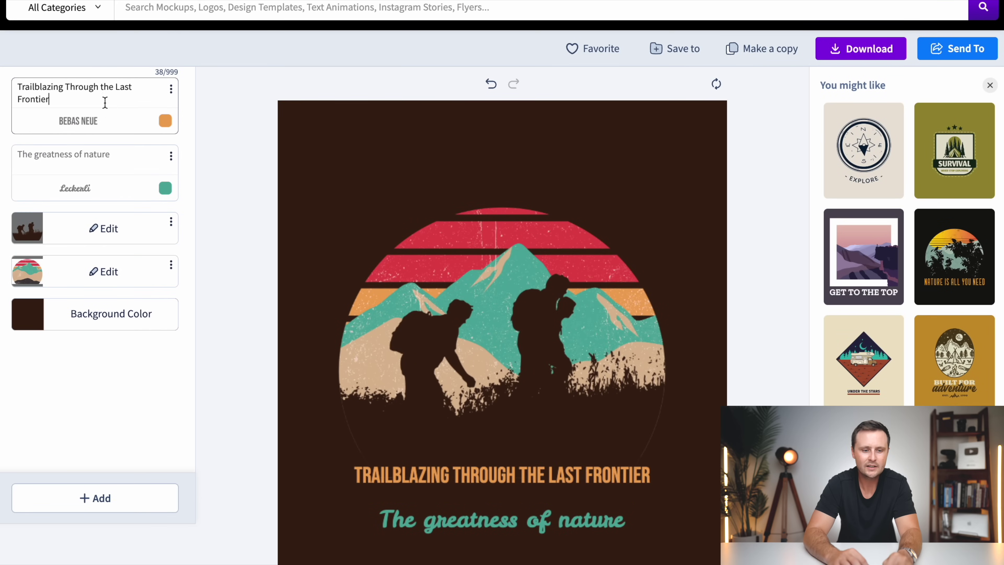
left_click(70, 91, "shift")
left_click(98, 87, "shift")
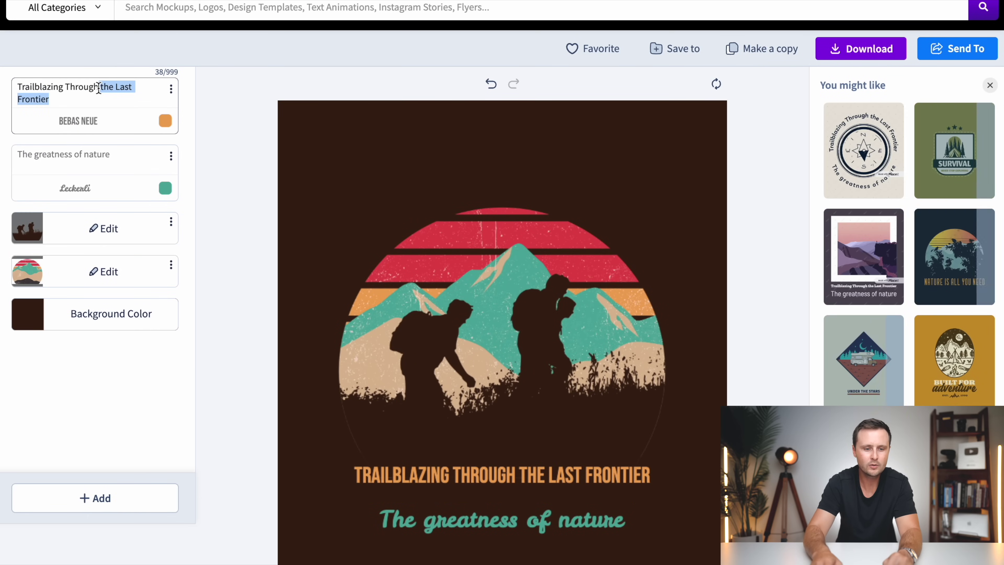
key("BackSpace")
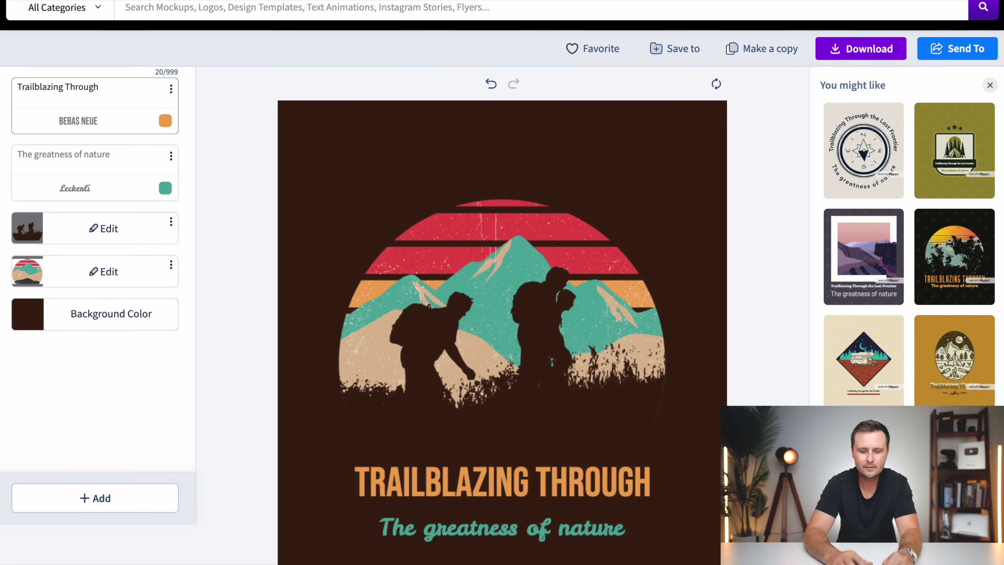
- Change the second line to 'the Last Frontier' and reset the text layout
double_click(78, 155)
key("ctrl+a")
type("Trailblazing Through the Last Frontier")
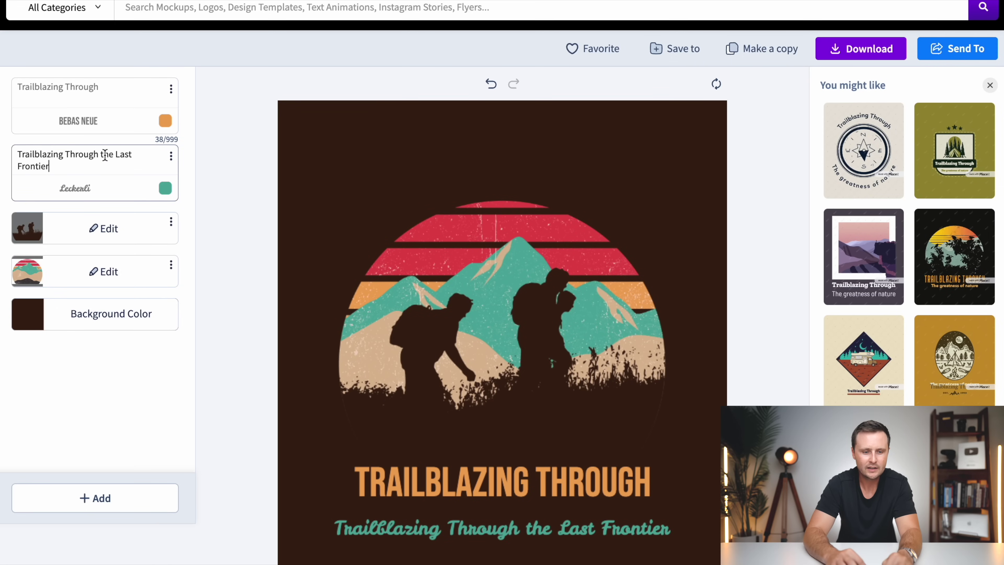
left_click_drag(99, 154, 18, 154)
key("BackSpace")
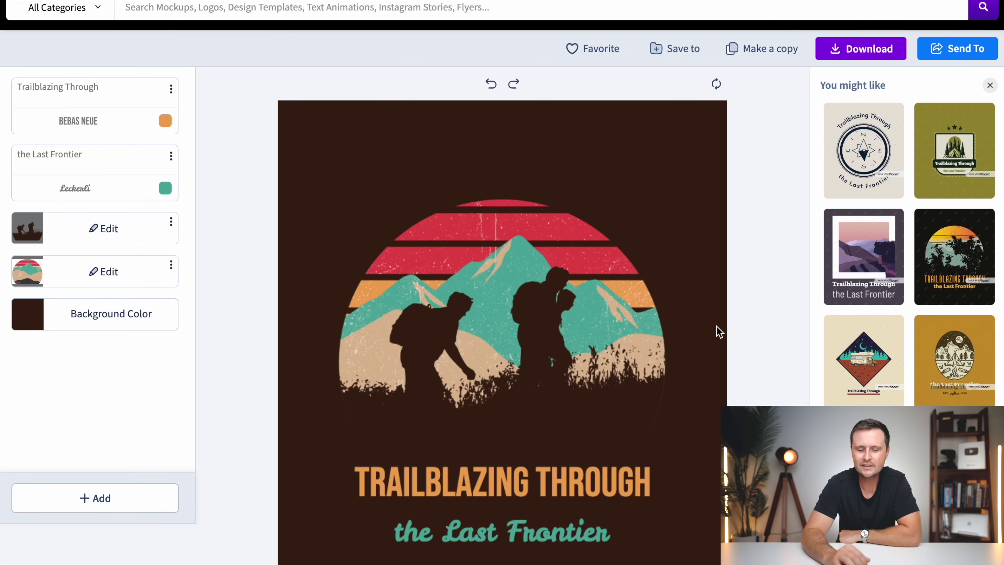
scroll(716, 326, "down", 1)
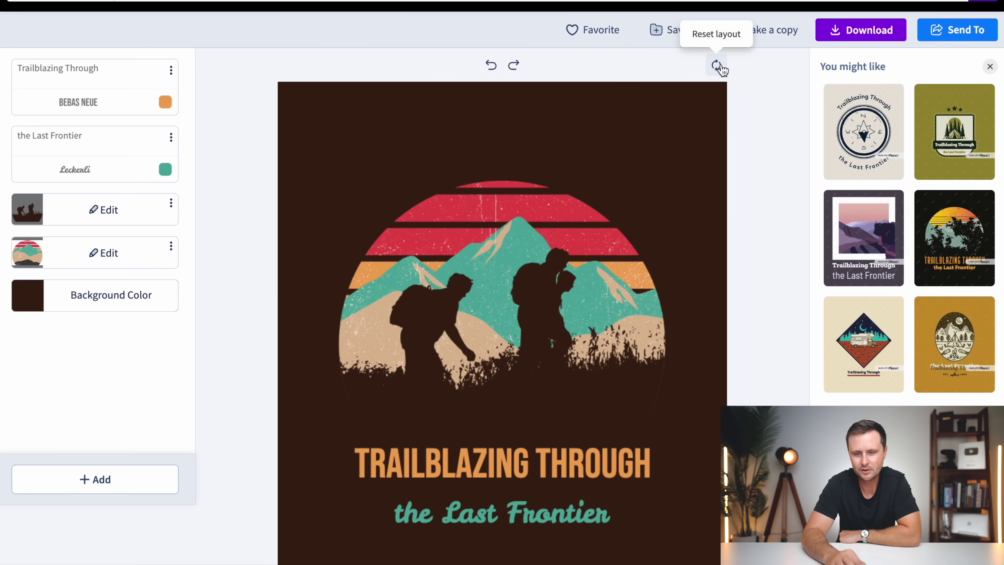
left_click(716, 66)
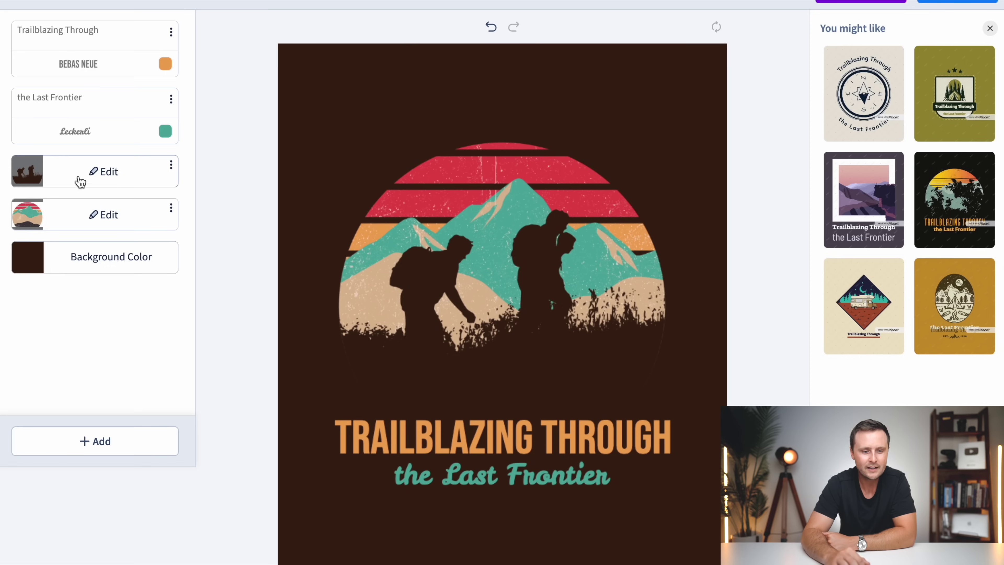
- Swap the hikers graphic for the single hiker with walking pole, after trying other silhouettes
left_click(107, 177)
scroll(147, 397, "down", 3)
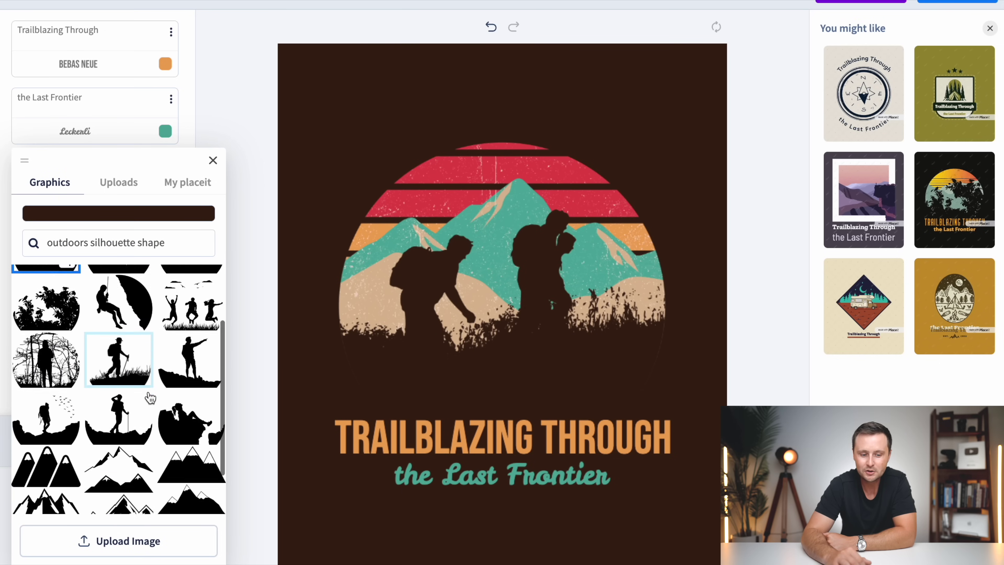
scroll(149, 396, "down", 3)
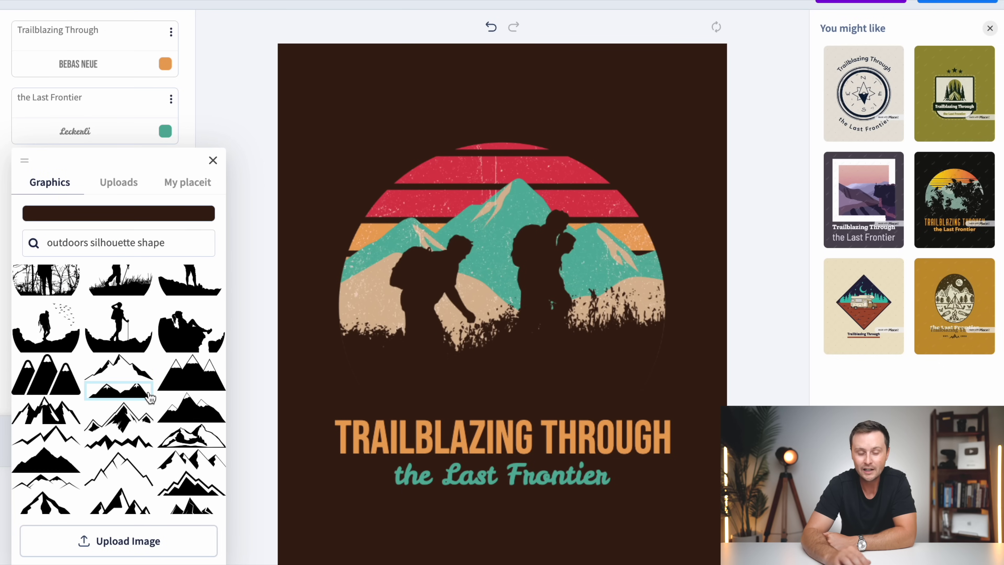
scroll(150, 397, "up", 5)
left_click(180, 347)
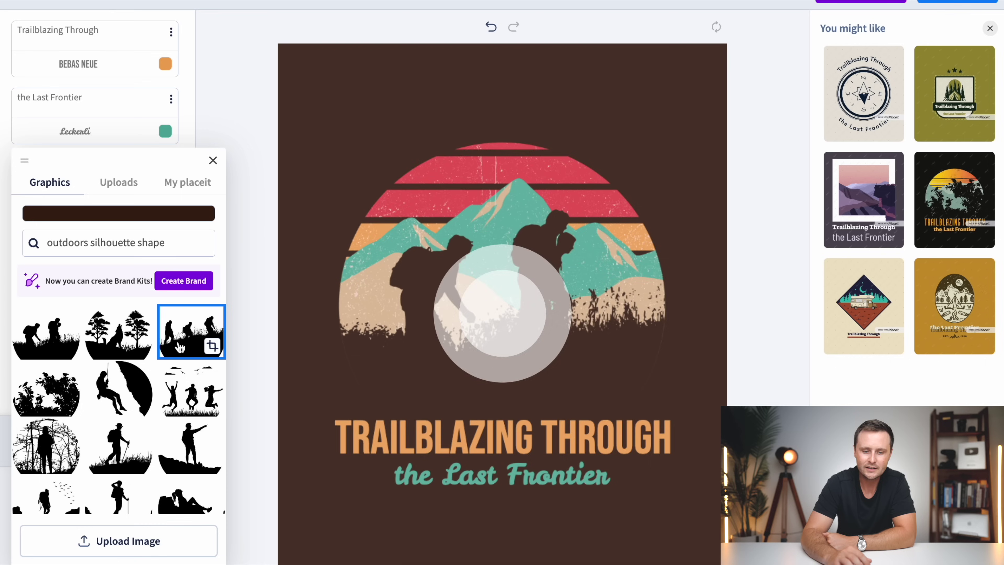
left_click(107, 348)
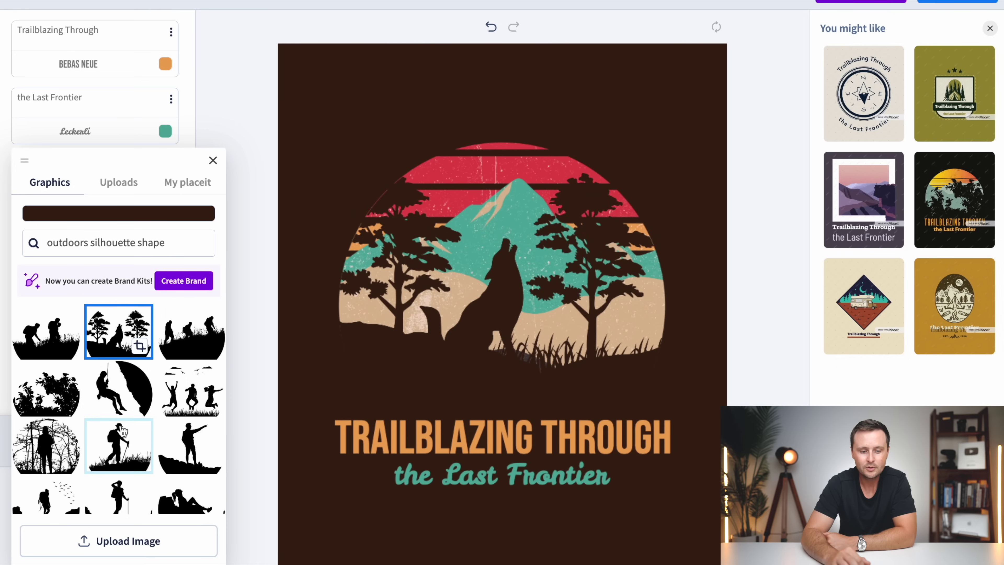
left_click(122, 459)
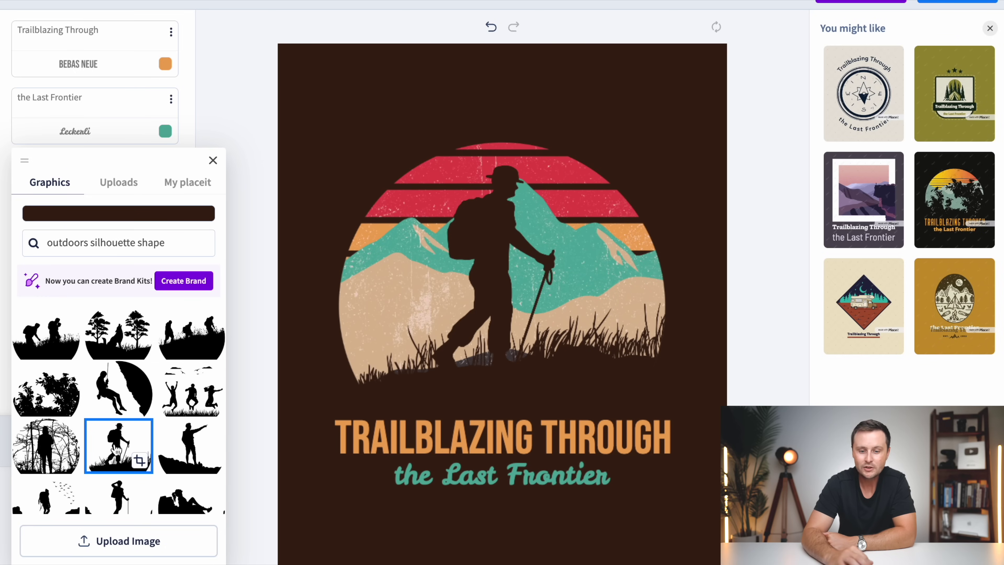
left_click(213, 162)
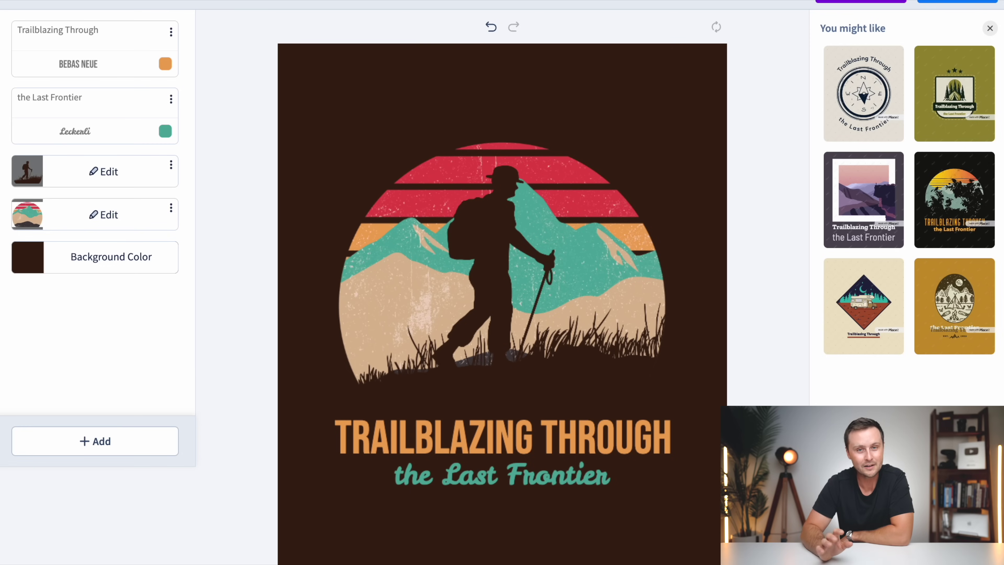
- Set the design's background color to the transparent swatch
scroll(733, 372, "down", 1)
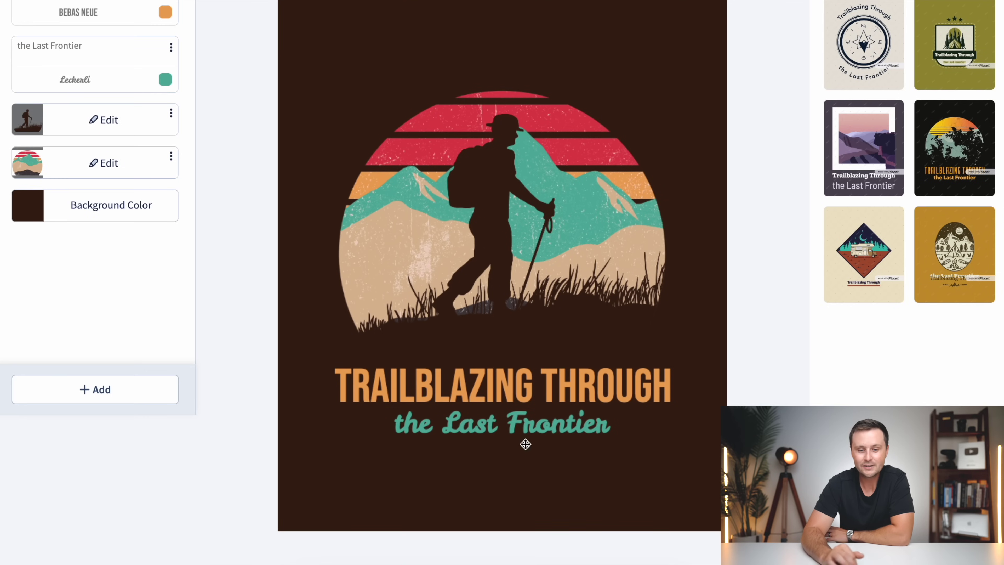
scroll(650, 530, "up", 1)
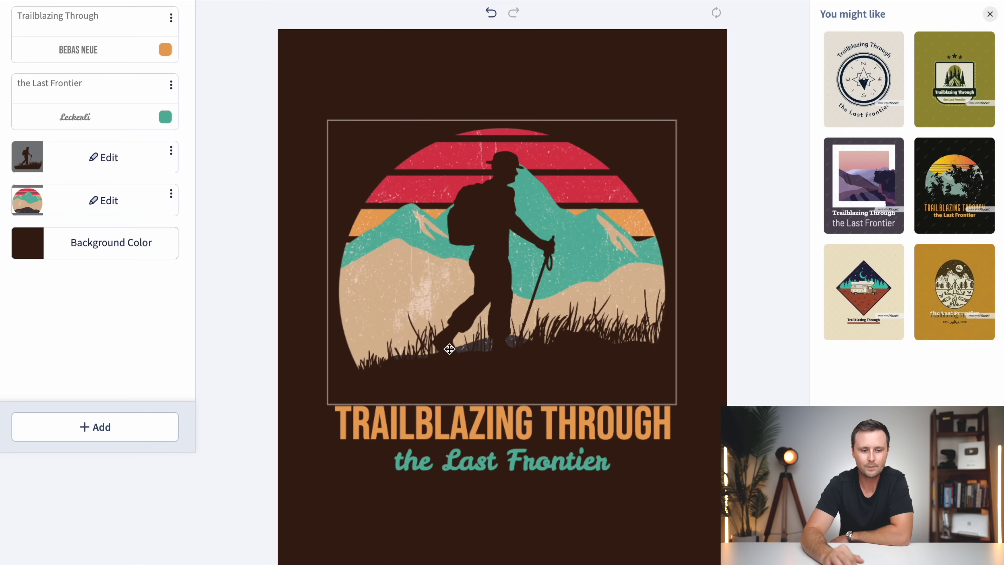
left_click(68, 256)
scroll(201, 466, "down", 1)
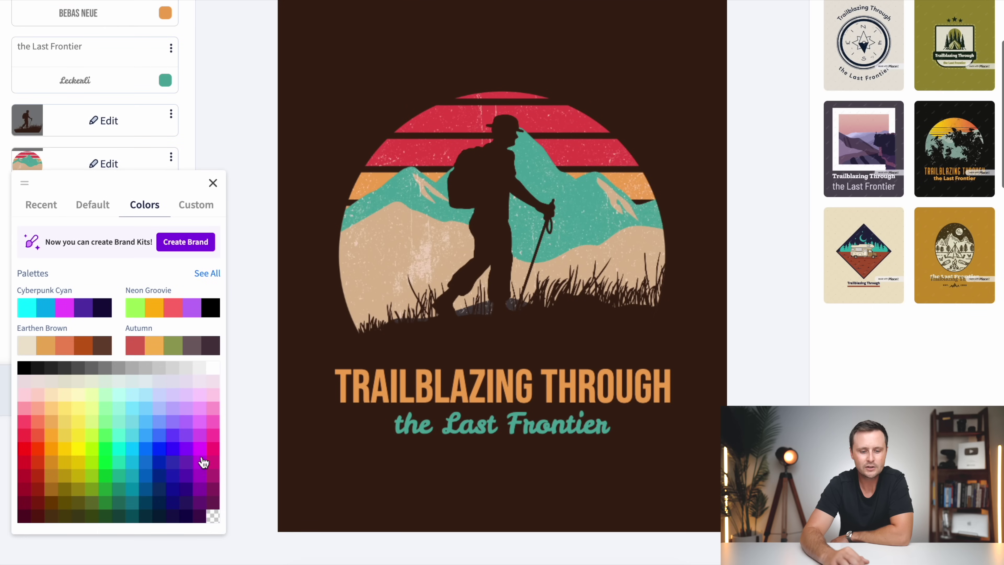
left_click(213, 520)
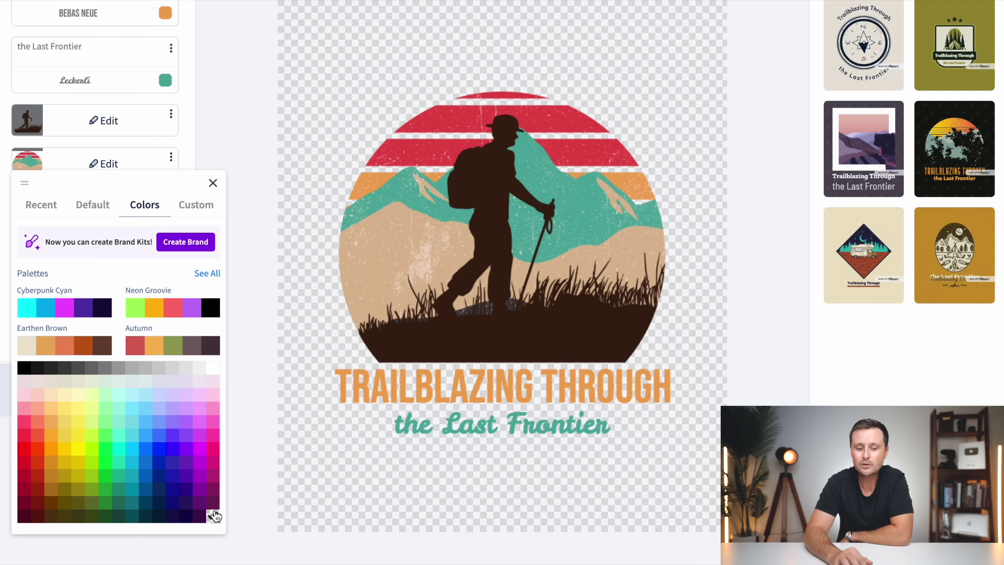
left_click(322, 463)
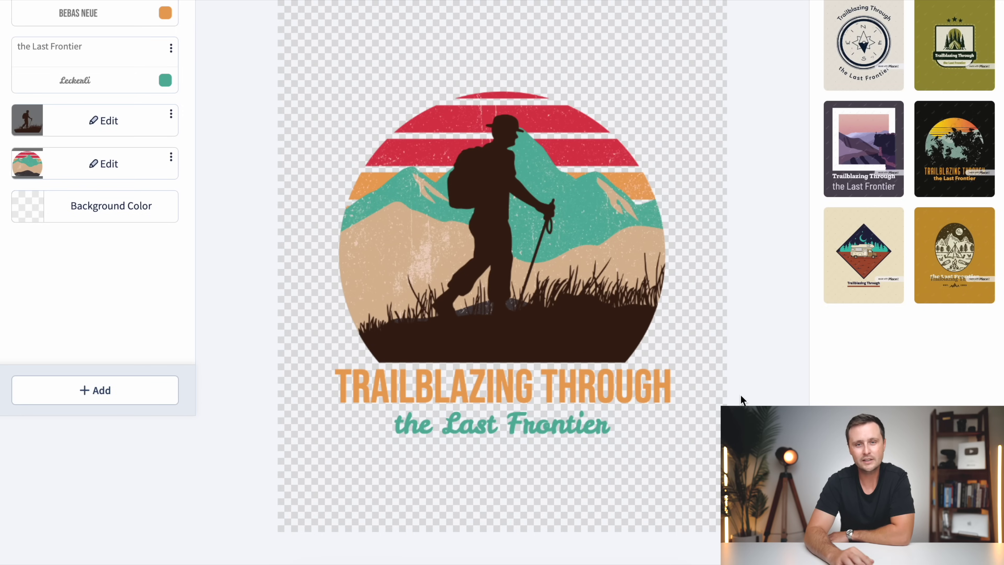
scroll(764, 377, "up", 2)
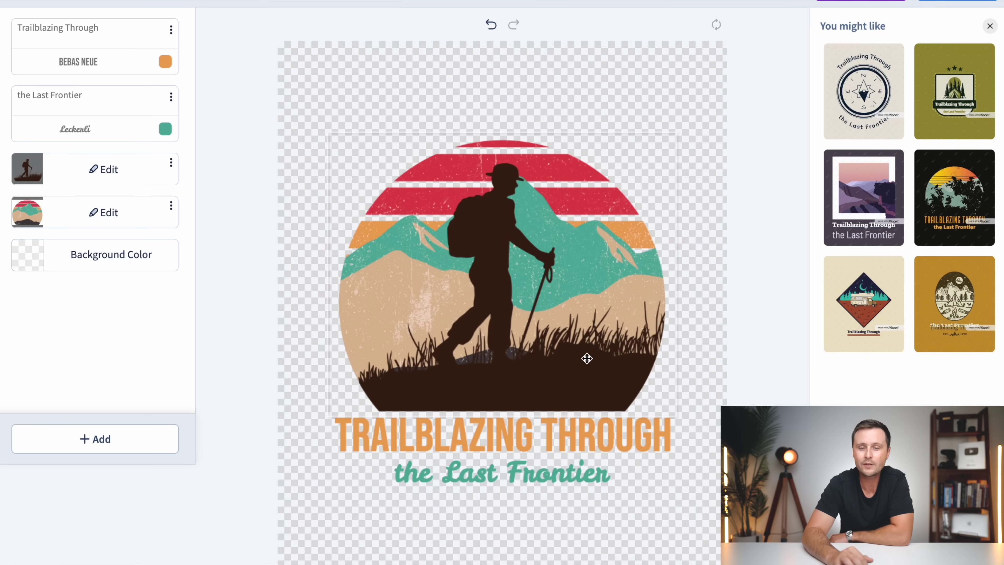
scroll(726, 267, "up", 4)
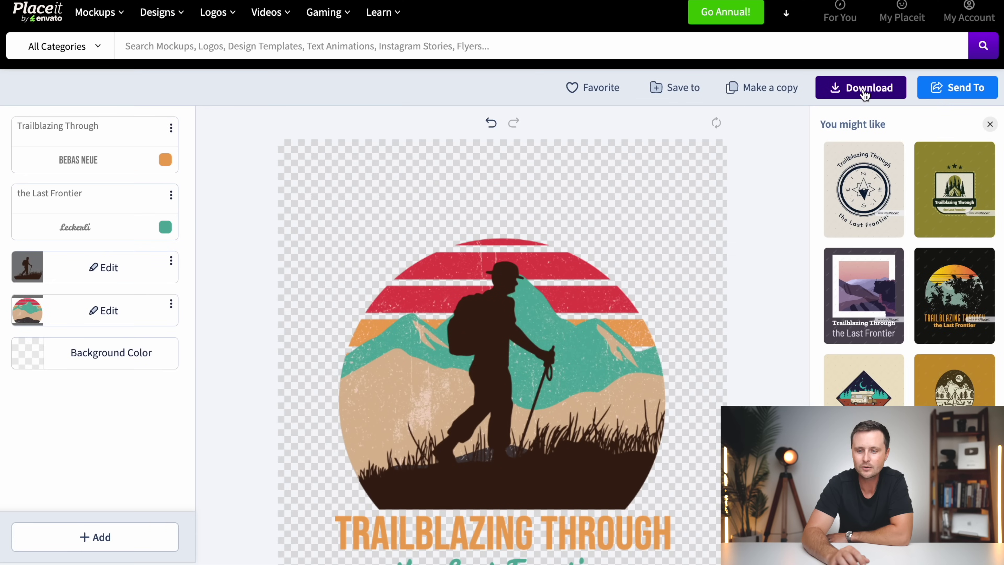
- Download the design and save it as 'Trailblazing Through the Last Frontier.png' in Downloads
left_click(865, 95)
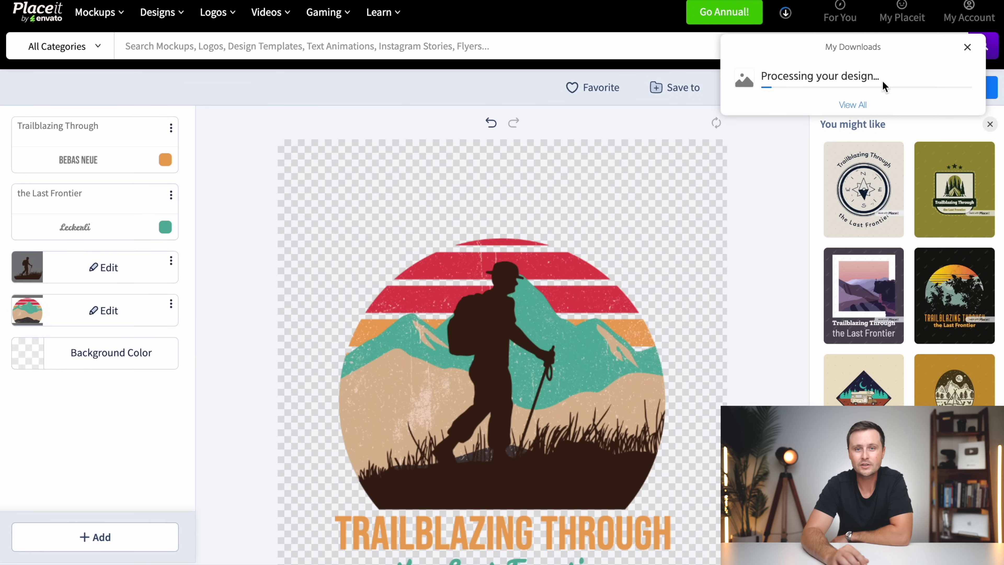
left_click(782, 84)
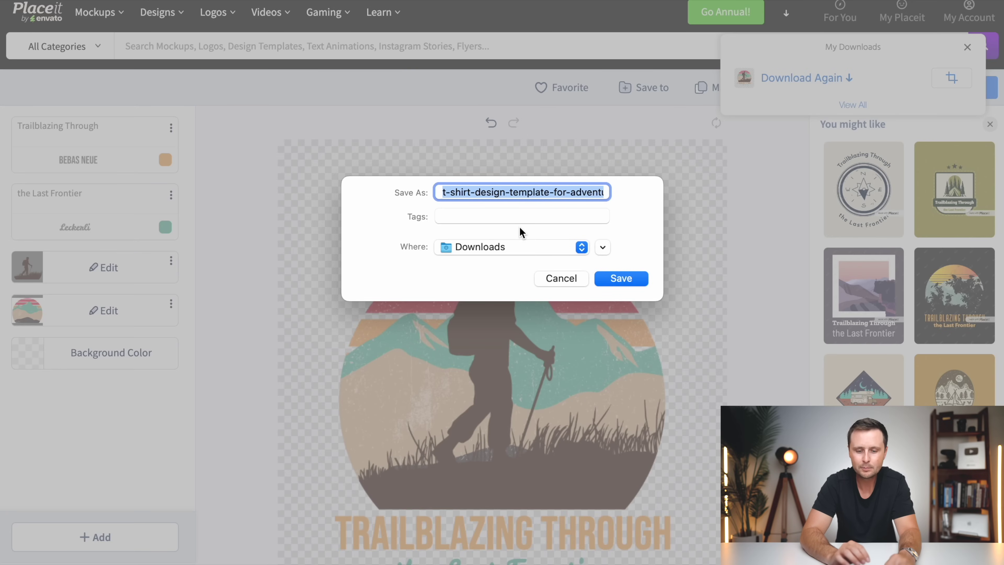
type("Trailblazing Through the Last Frontier")
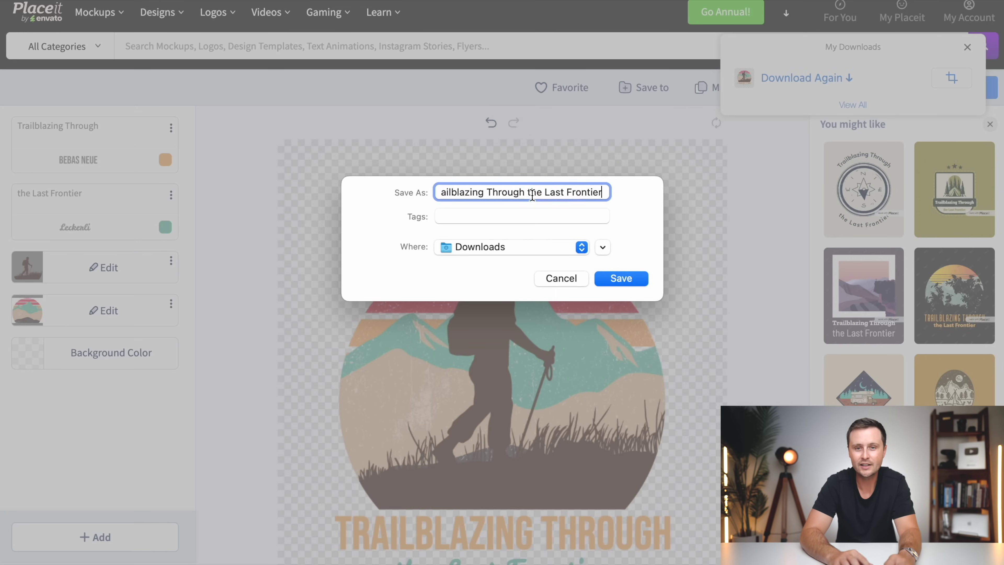
left_click(628, 282)
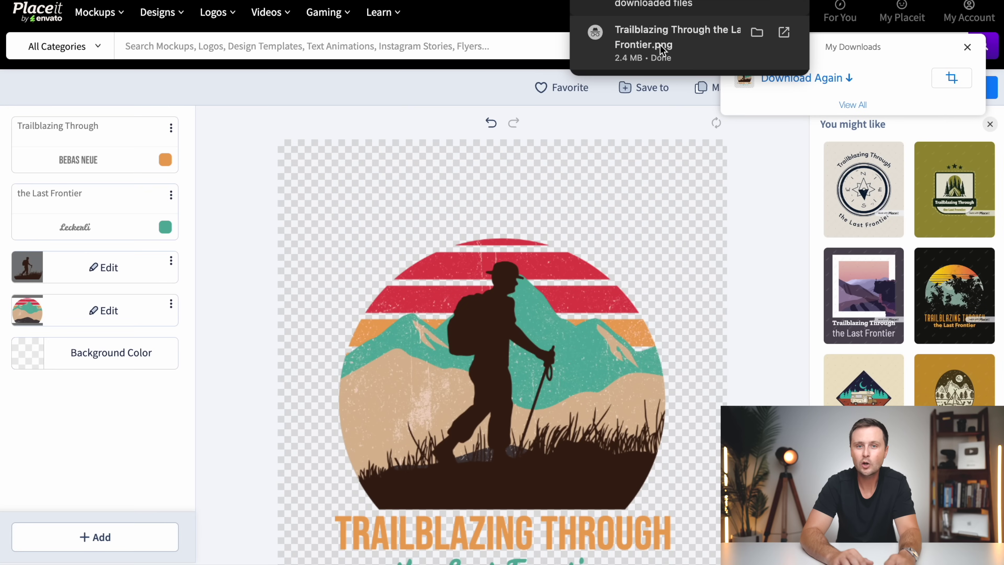
- Open the downloaded PNG in Preview and zoom in and out to check it
left_click(667, 46)
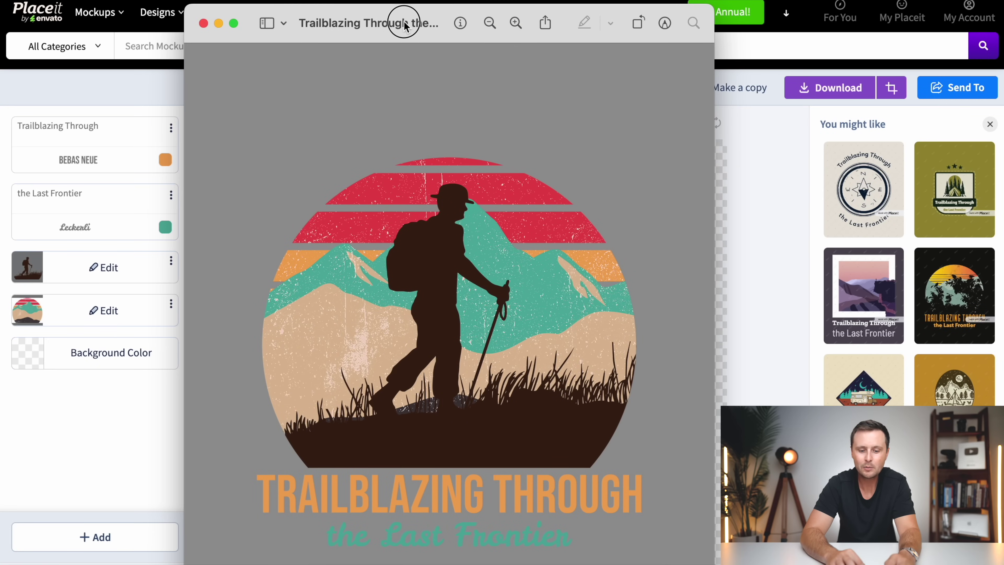
scroll(433, 272, "down", 5)
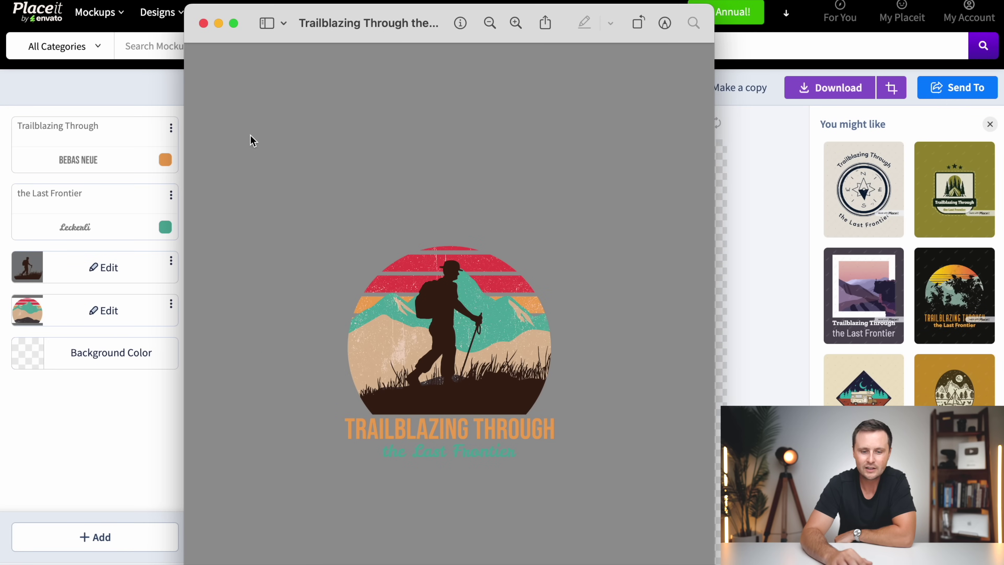
scroll(461, 413, "up", 10)
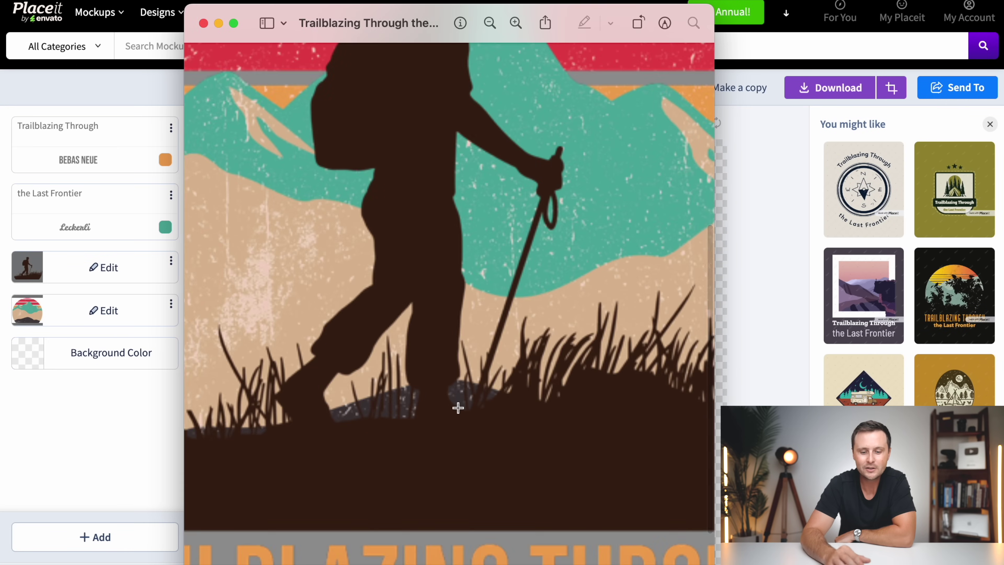
scroll(438, 383, "down", 6)
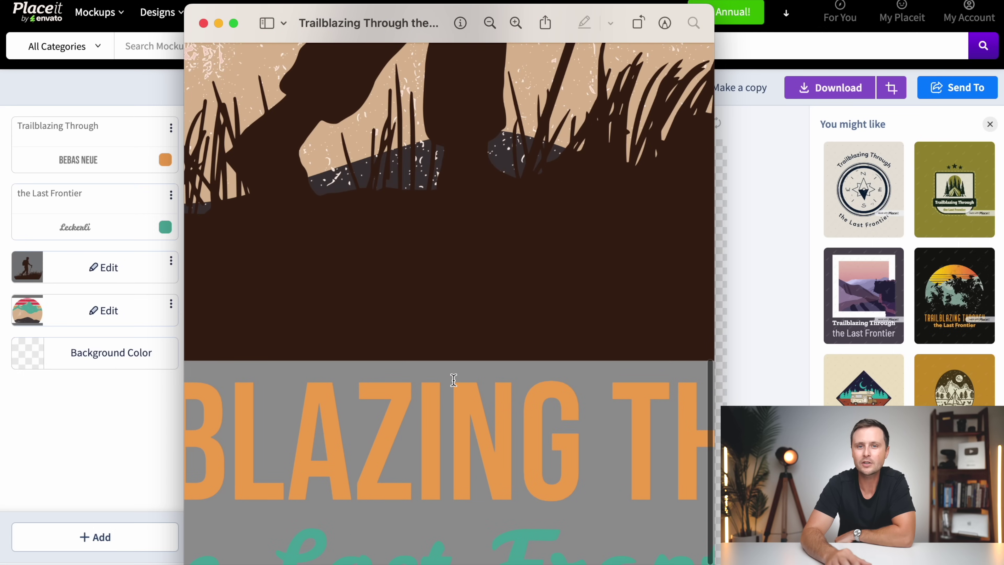
scroll(461, 374, "down", 5)
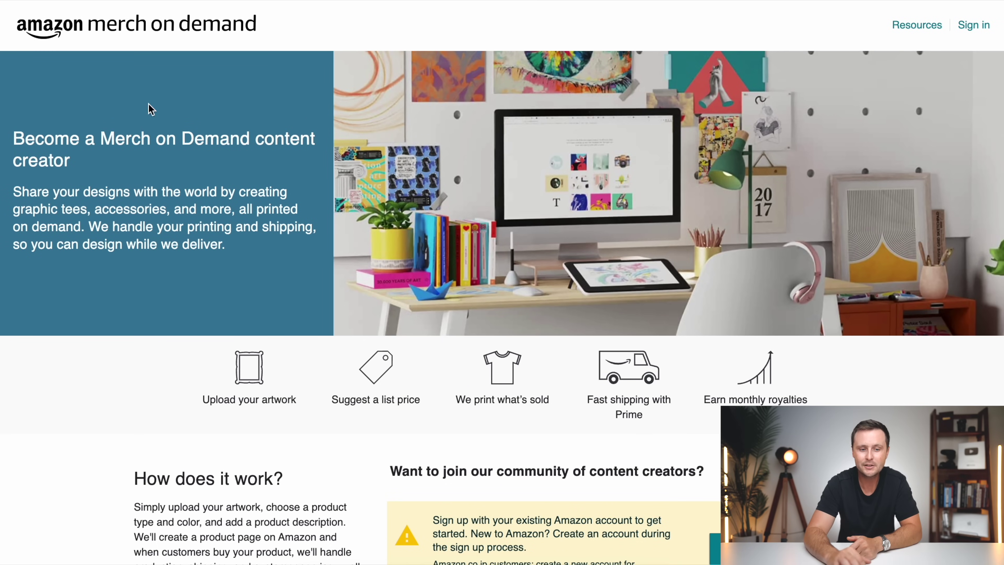
- Scroll the Merch on Demand page, then enter 'Positive affirmations with aura gradient stickers'
scroll(529, 303, "down", 8)
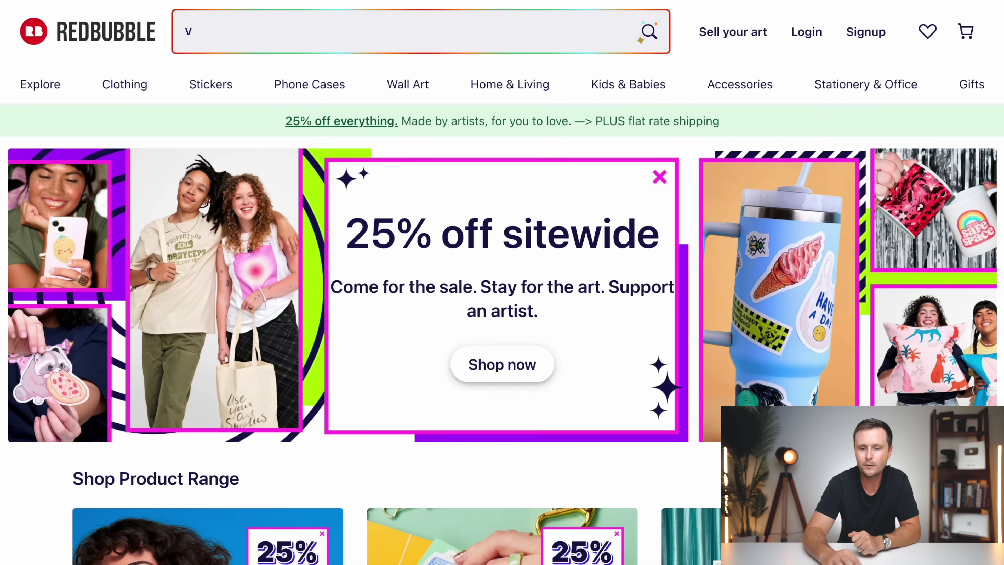
type("Positive affirmations with aura gradient stickers")
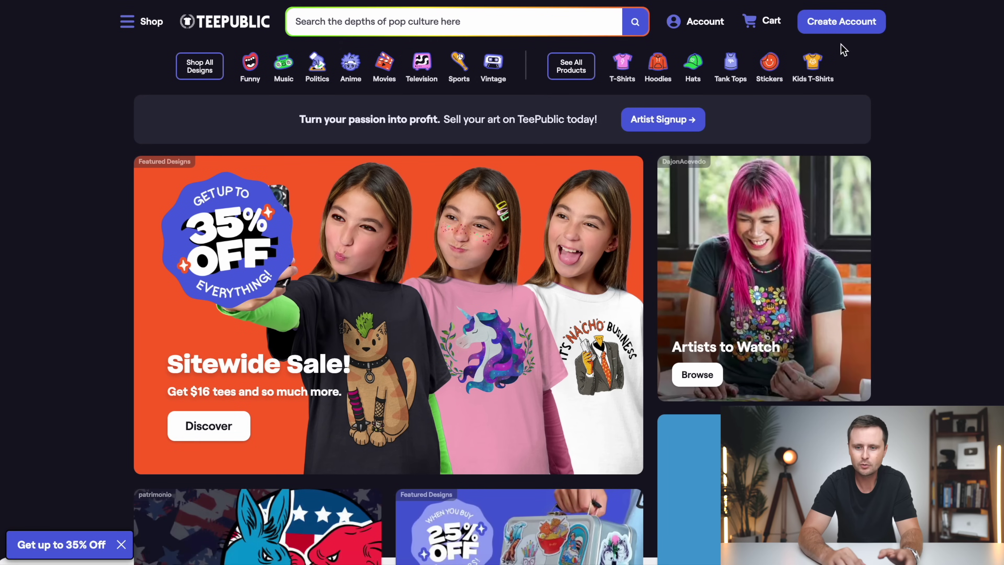
- Fill out and submit the TeePublic account sign-up, toggling the off-site marketing option
left_click(850, 25)
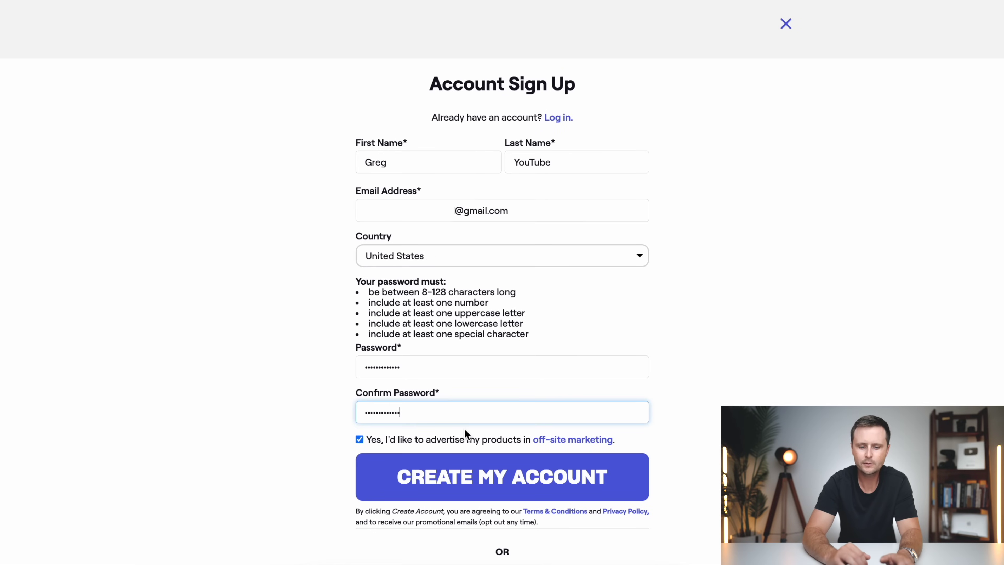
scroll(464, 428, "down", 1)
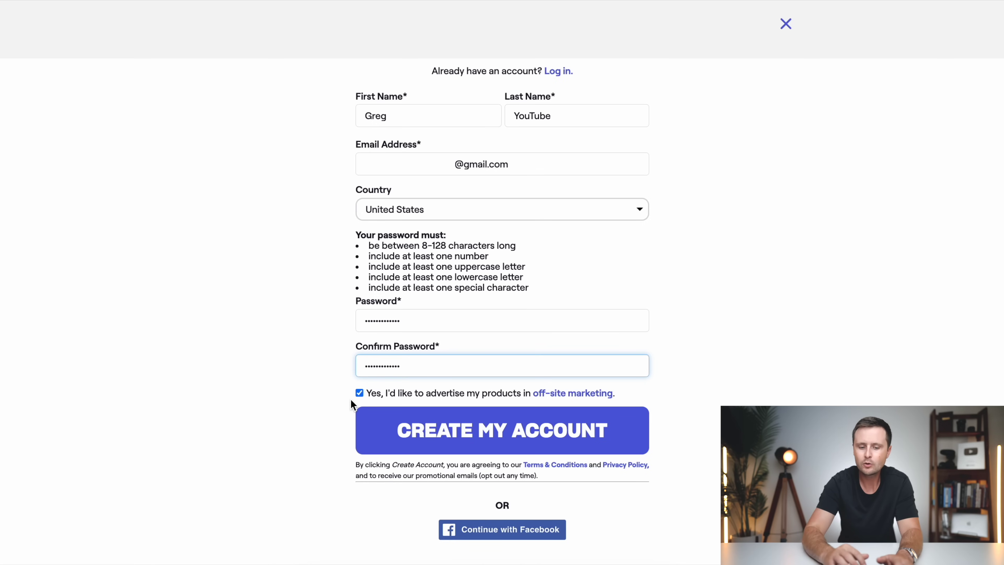
left_click(360, 392)
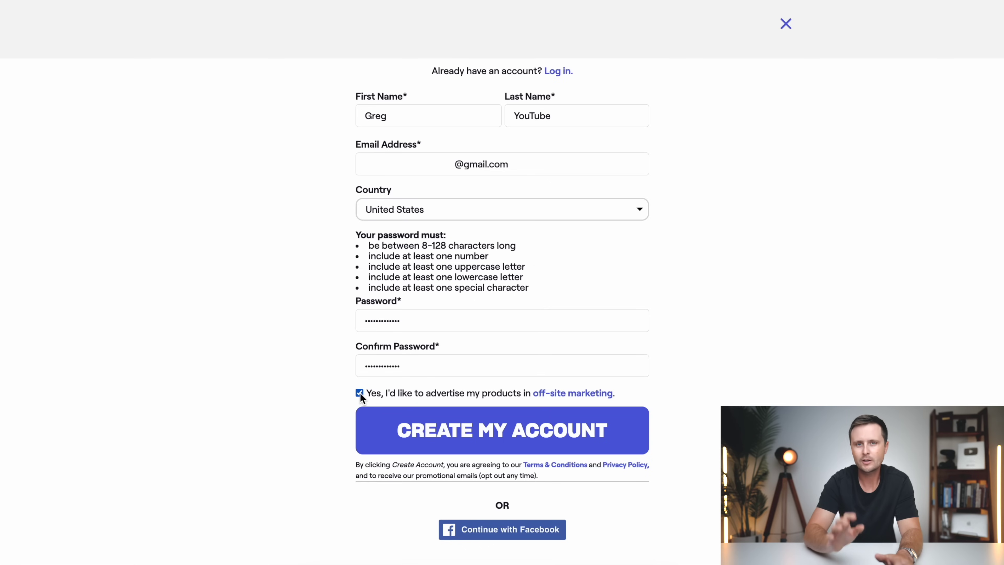
left_click(505, 436)
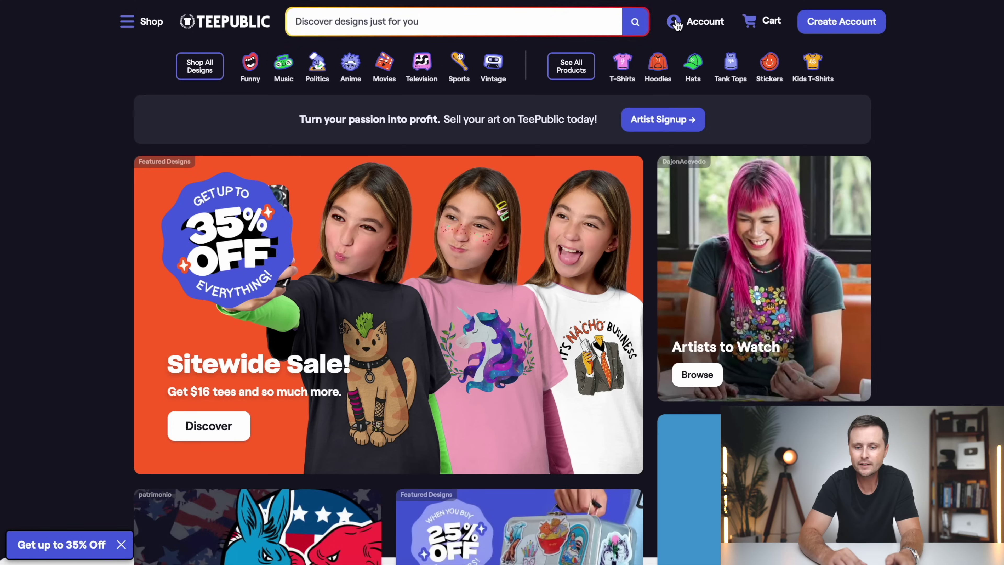
- Log in to the account, then choose Sell Your Art and Single File Upload
left_click(701, 24)
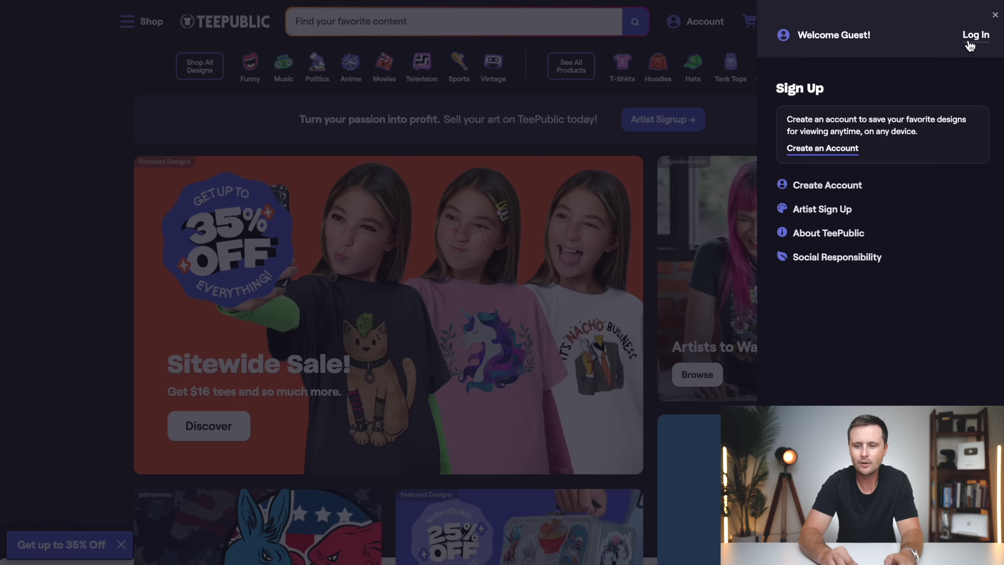
left_click(975, 35)
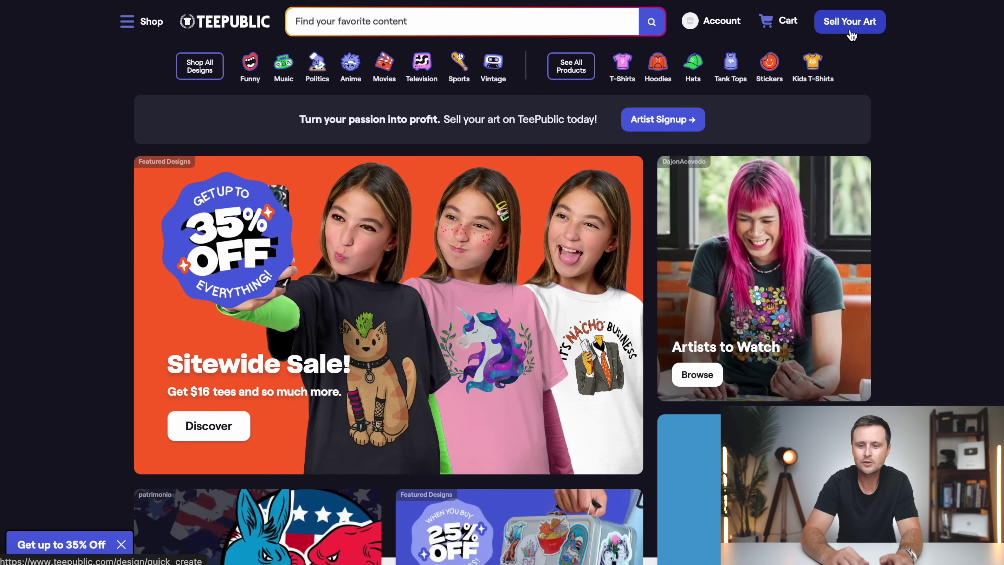
left_click(849, 21)
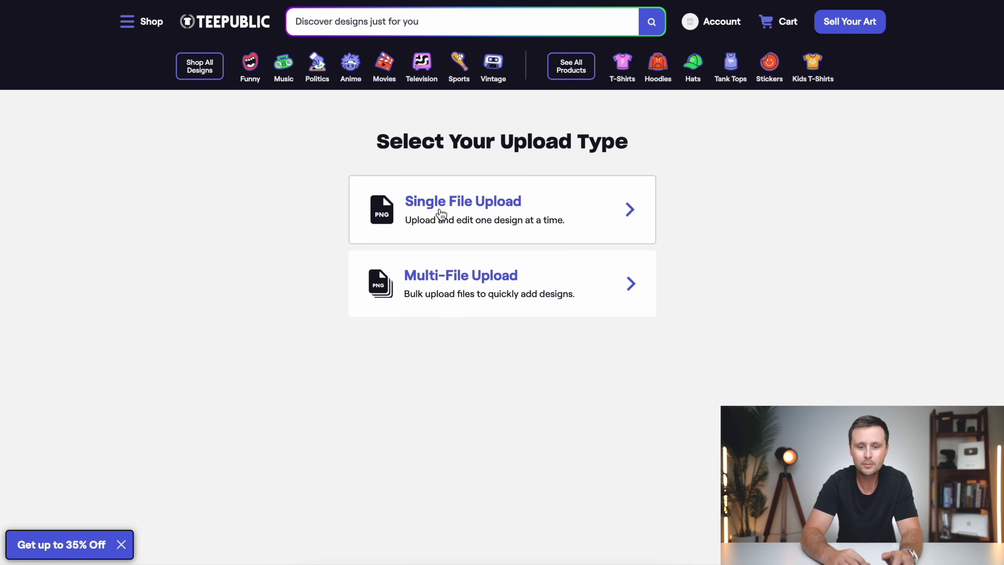
left_click(440, 210)
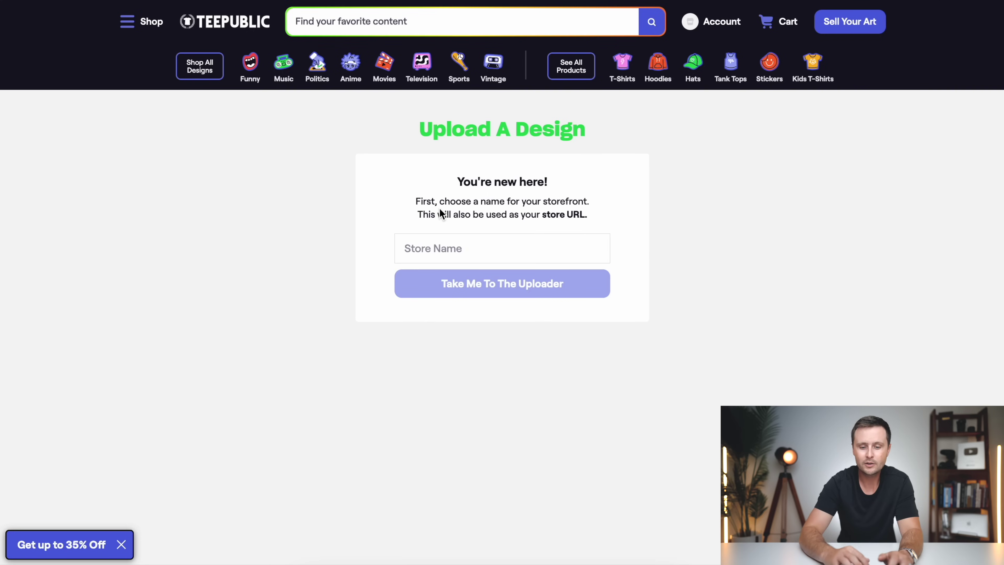
- Enter the storefront name GGTees3 and continue to the design uploader
left_click(457, 248)
type("GGTees3")
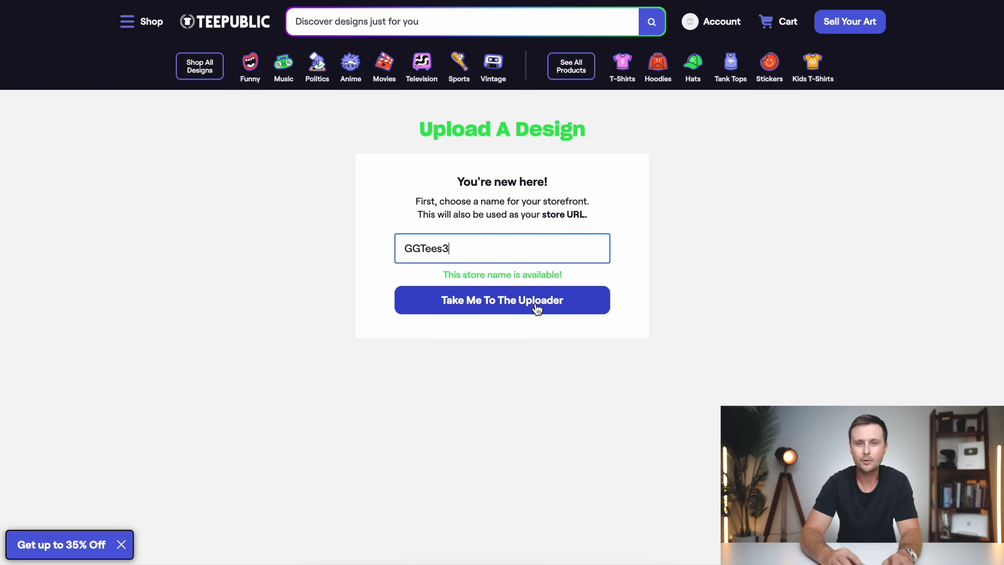
left_click(537, 308)
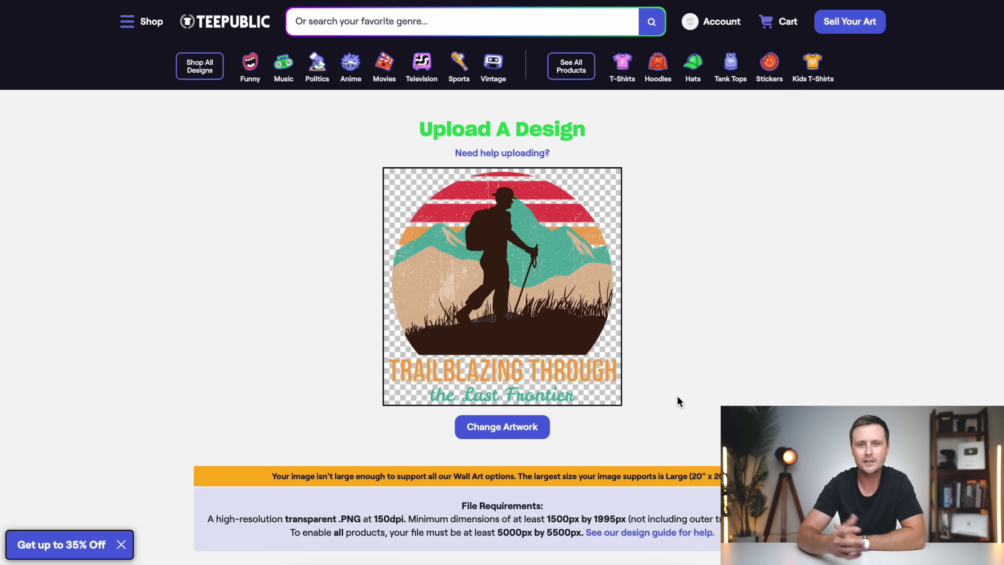
- Paste the design name into Design Title and append 'Alaska Hiking T-shirt'
scroll(678, 396, "down", 4)
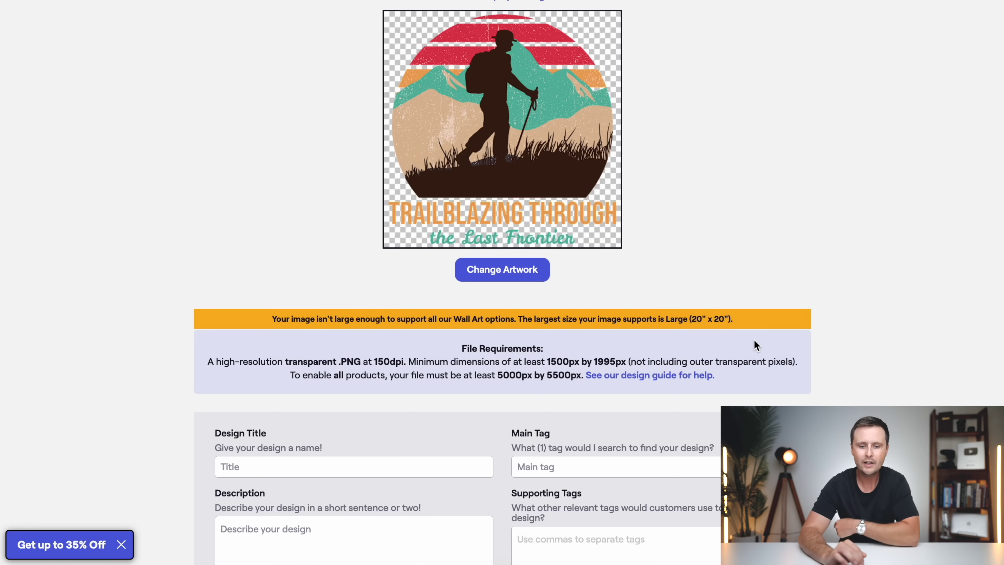
scroll(756, 345, "down", 6)
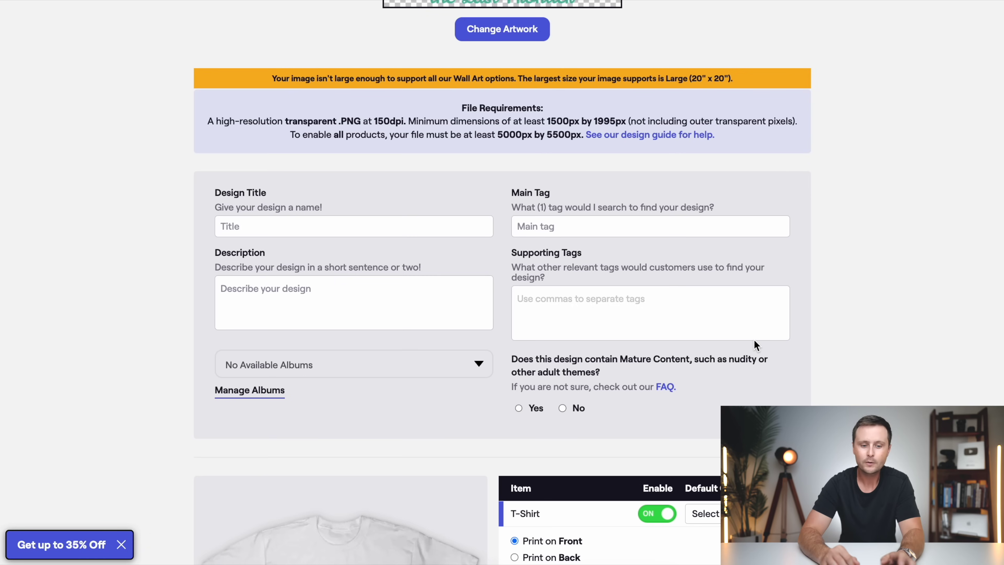
left_click(256, 225)
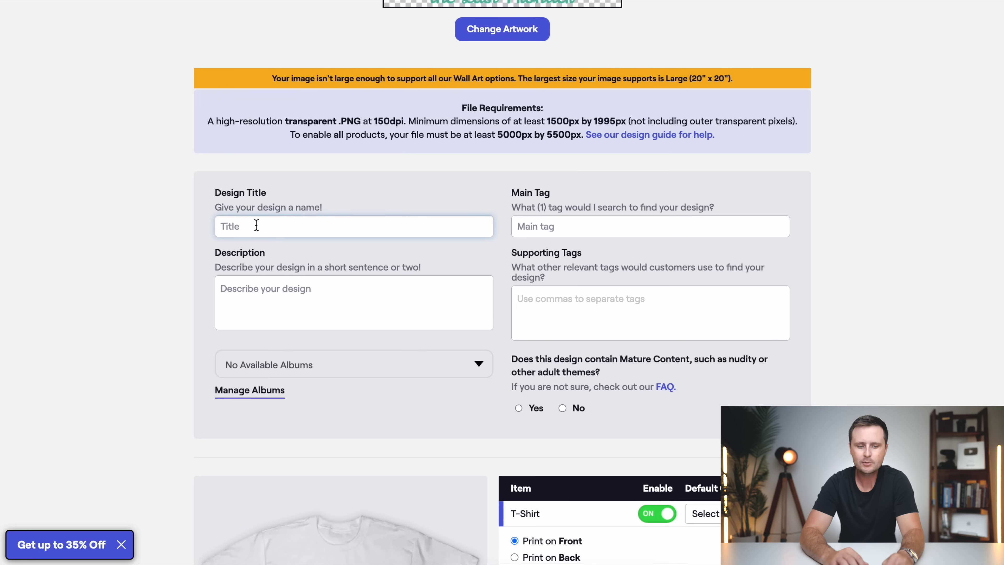
type("Trailblazing Through the Last Frontier")
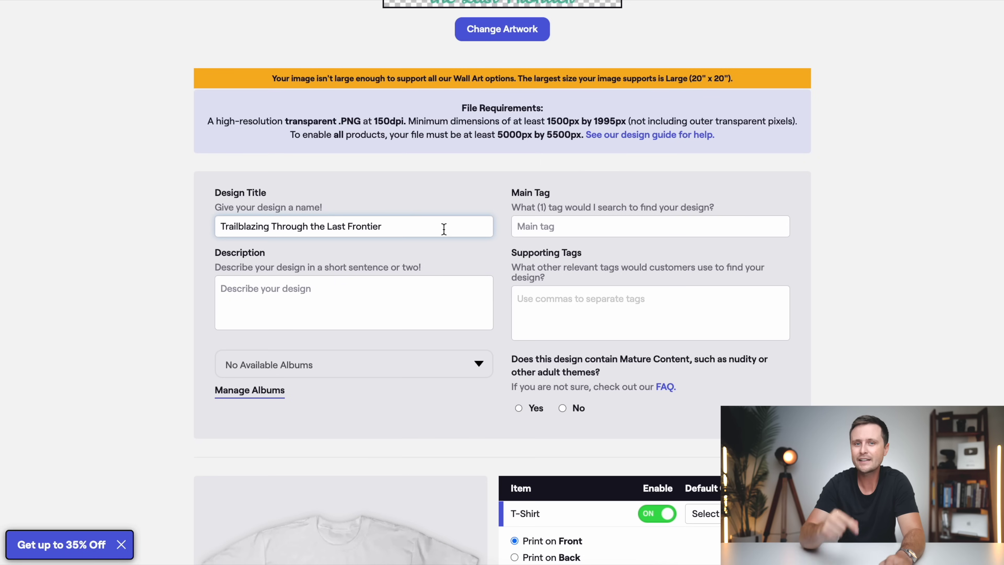
type("Al")
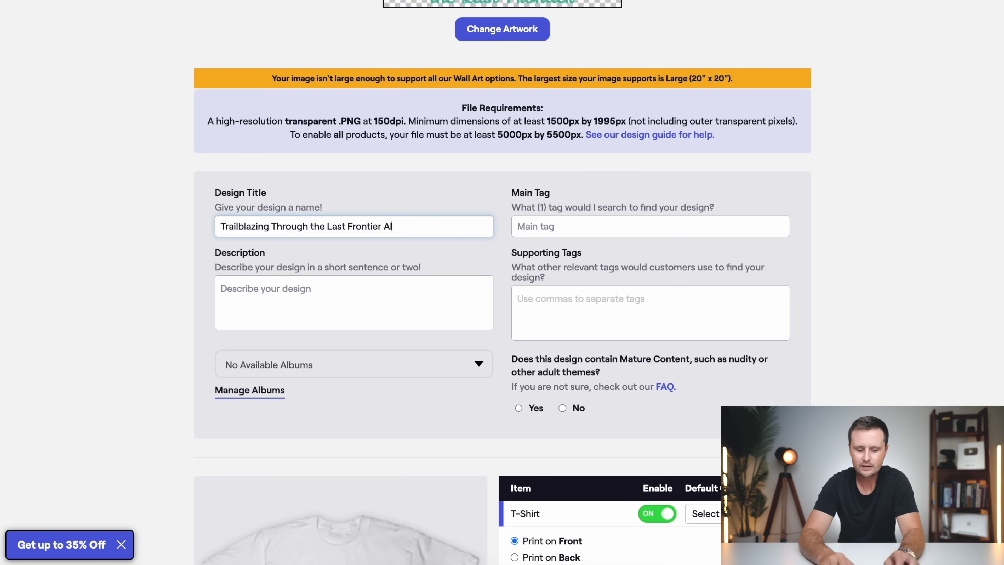
type("aska Hiking")
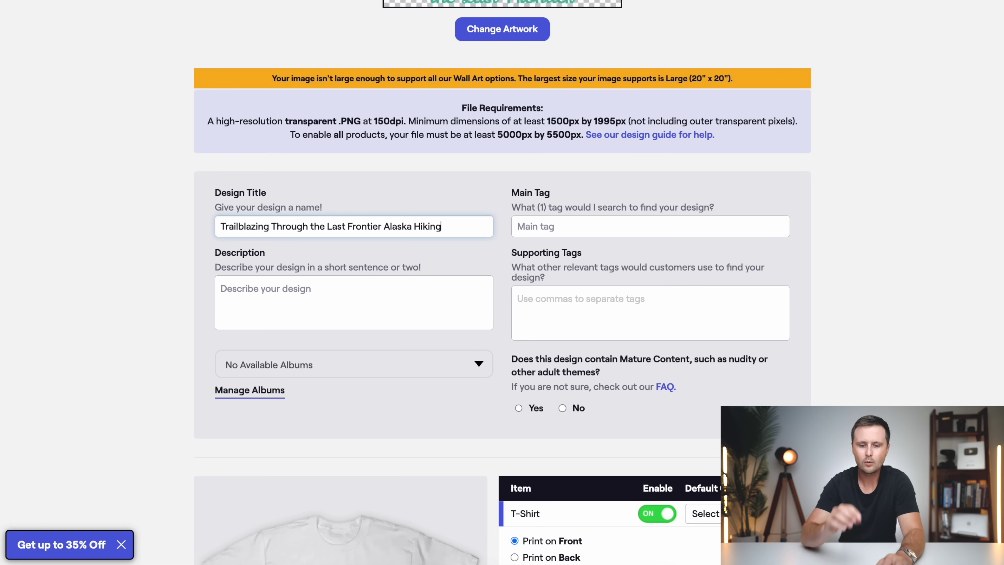
type(" T-shirt")
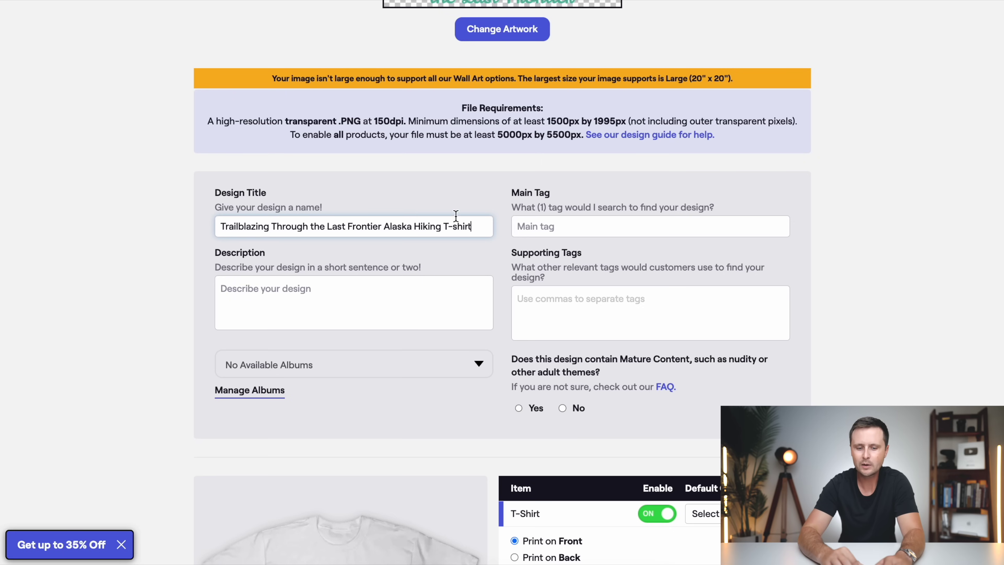
- Delete the trailing 'T-shirt' from the title and copy the finished title
left_click_drag(479, 226, 444, 226)
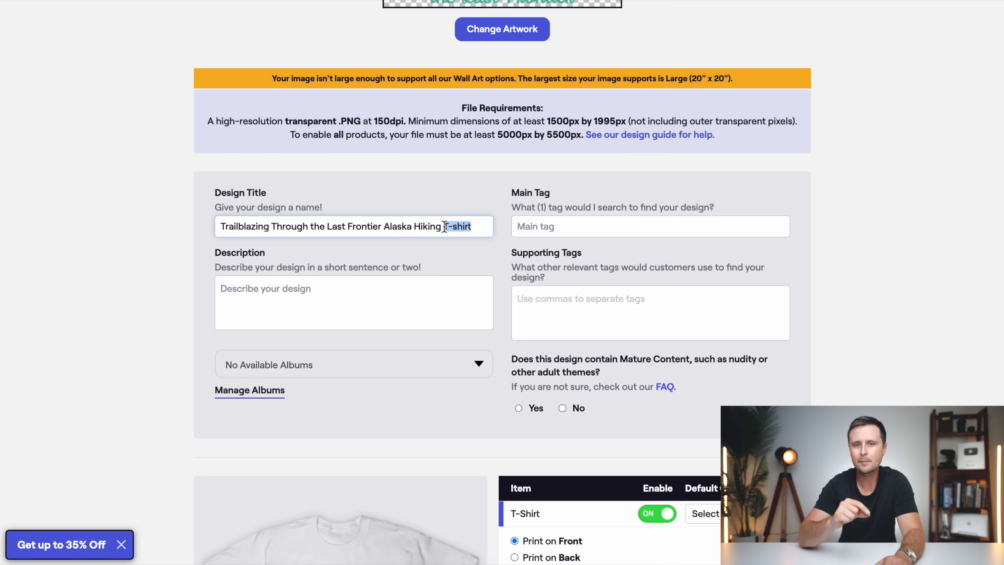
key("BackSpace")
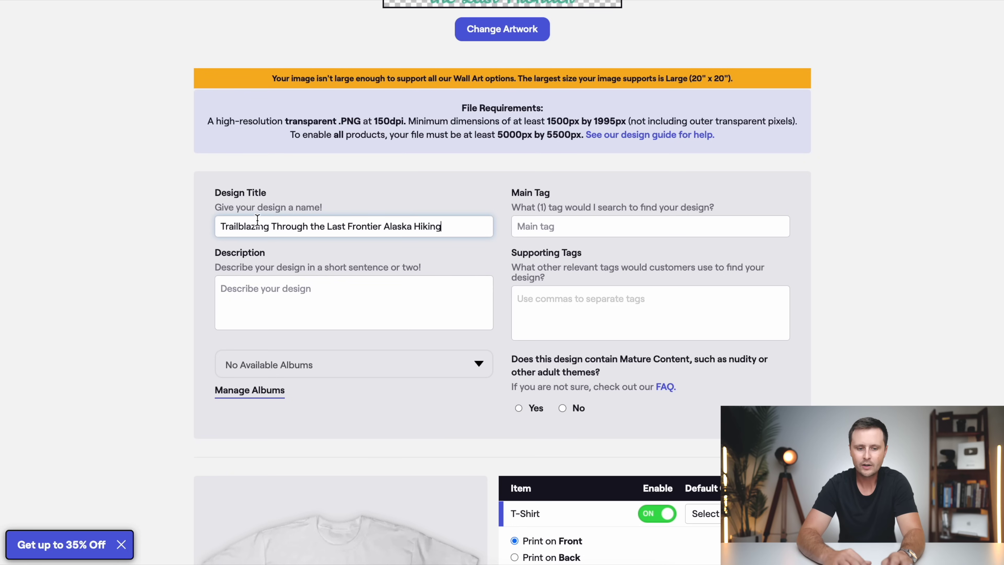
triple_click(326, 226)
key("ctrl+c")
- Paste the title into Description and prefix it with 'This'
left_click(269, 299)
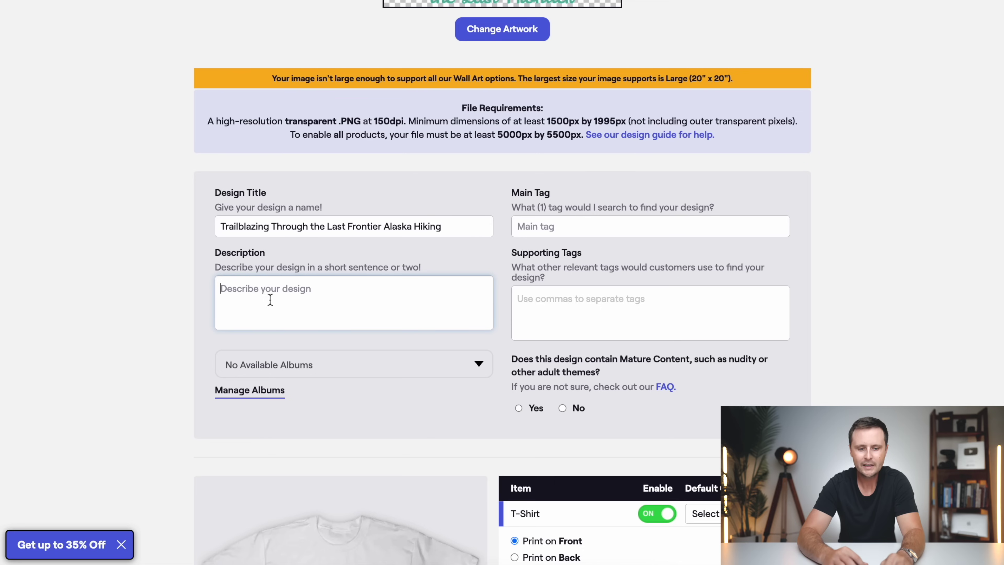
key("ctrl+v")
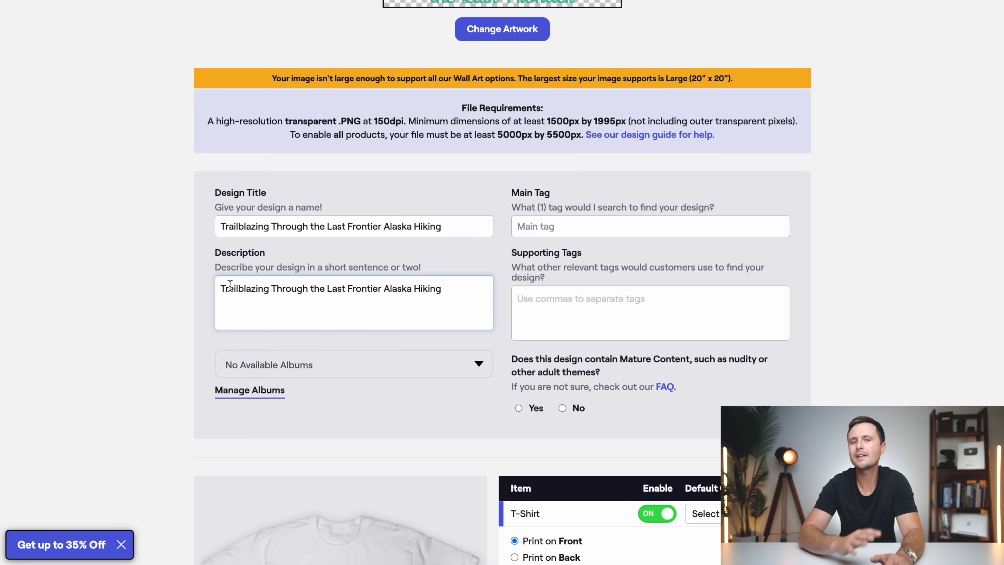
left_click(220, 290)
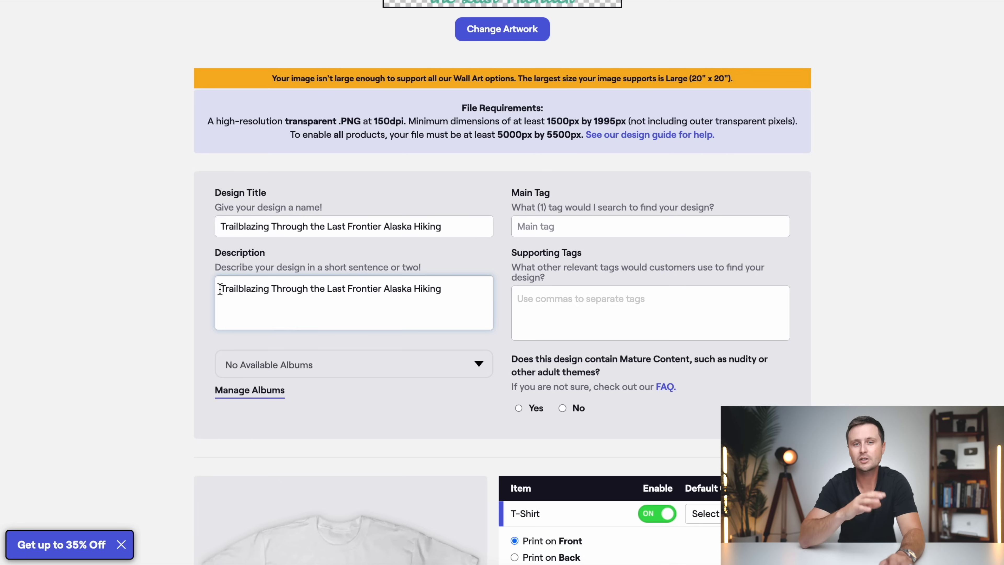
type("This")
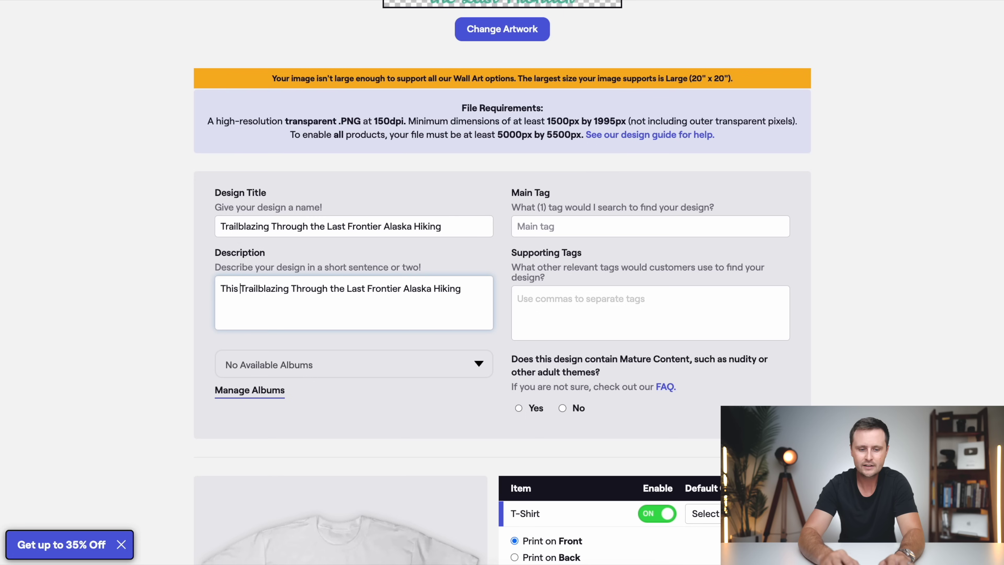
- Finish the description sentence about loving hiking in Alaska and start the main tag 'hiking'
left_click(403, 289)
type("T-Shirt is perf")
type("ect for those who lo")
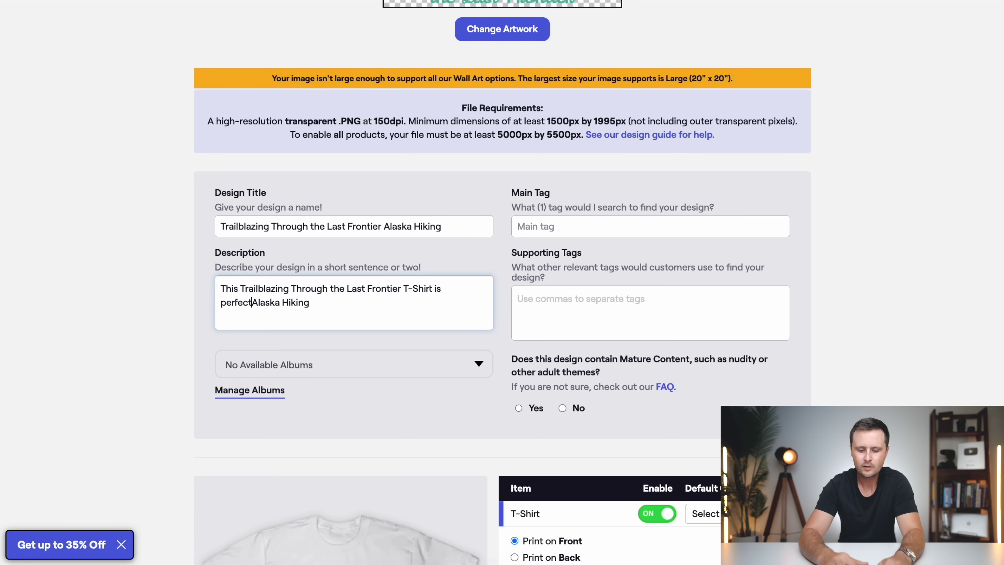
type("ve")
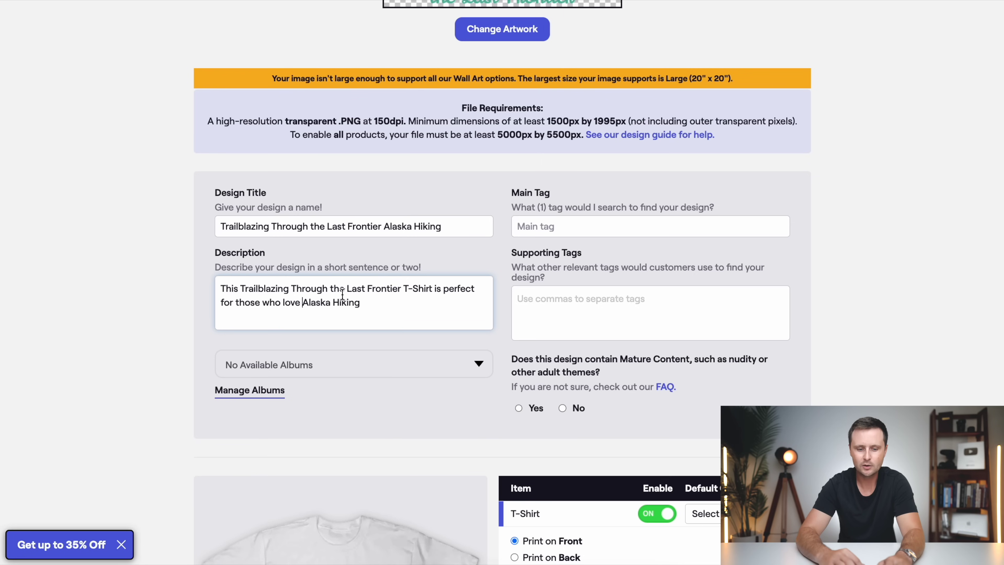
left_click_drag(361, 303, 303, 305)
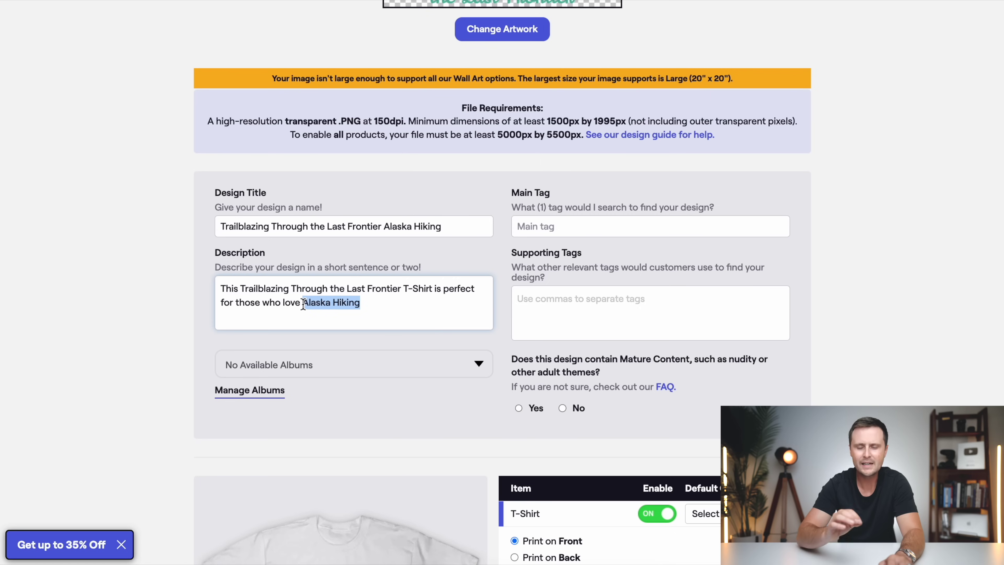
type("Ki")
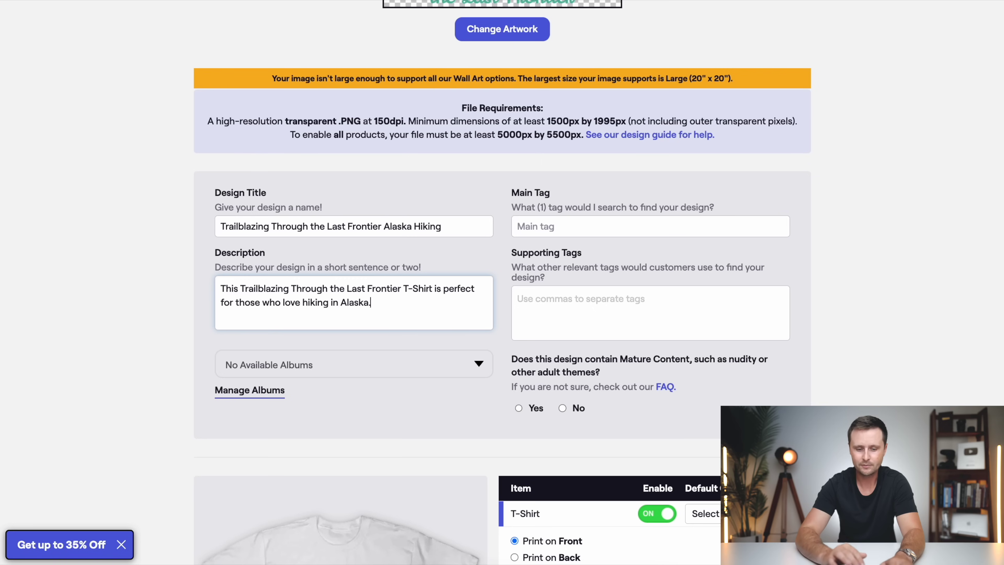
left_click(583, 226)
type("hiking")
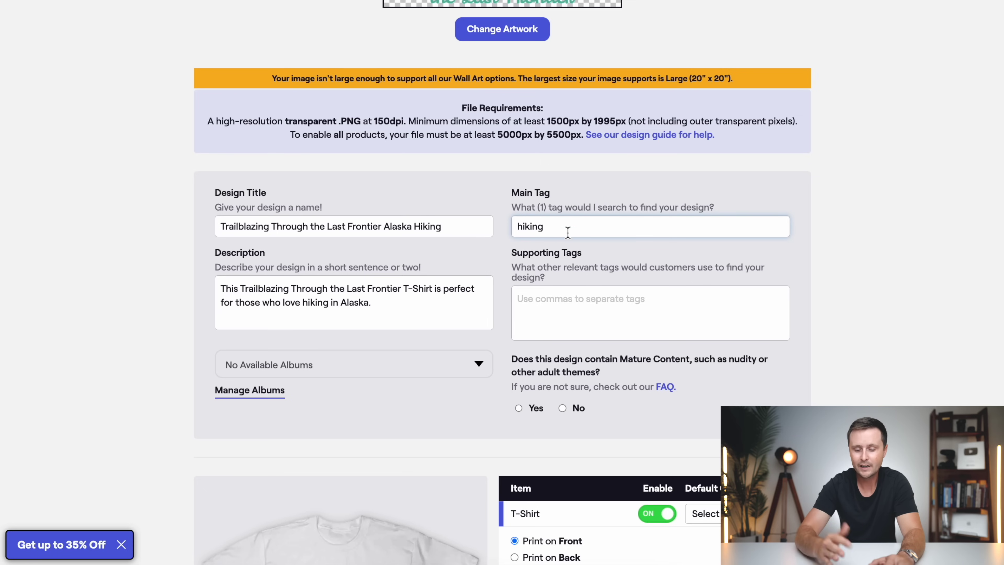
- Add supporting tags camping, nature, adventure, travel and mountain from the suggestions
left_click(553, 301)
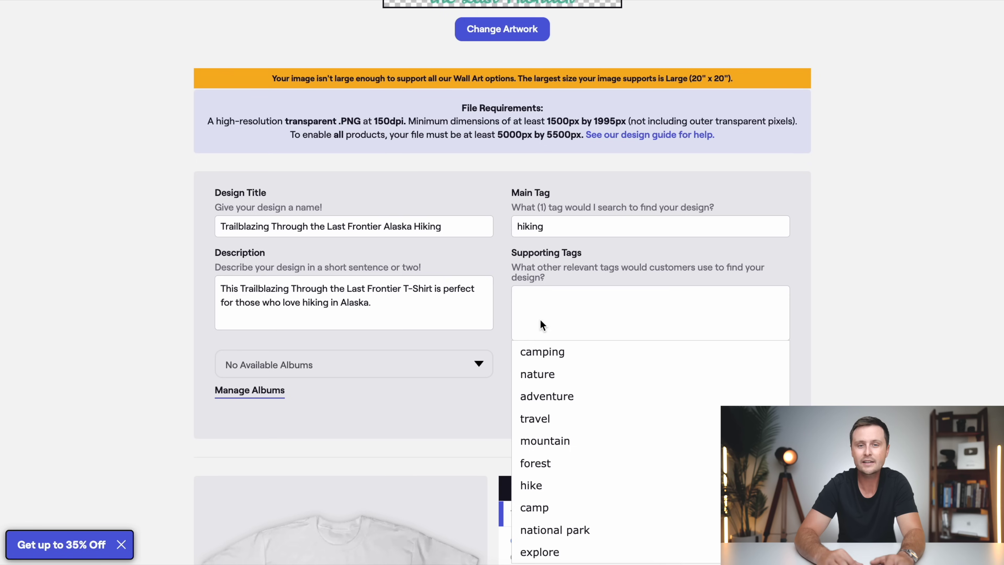
left_click(546, 352)
left_click(574, 292)
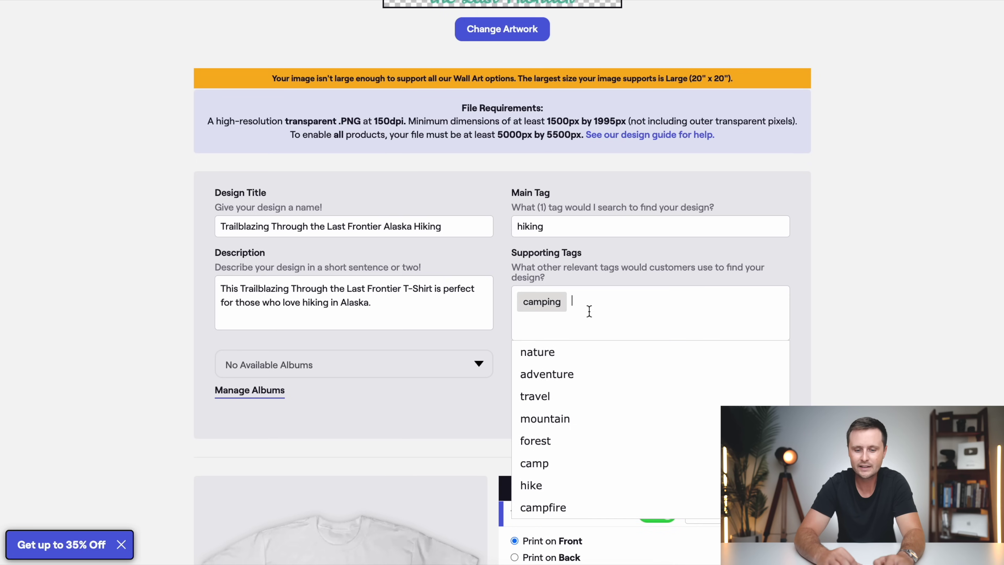
left_click(564, 357)
left_click(605, 327)
left_click(560, 352)
left_click(668, 317)
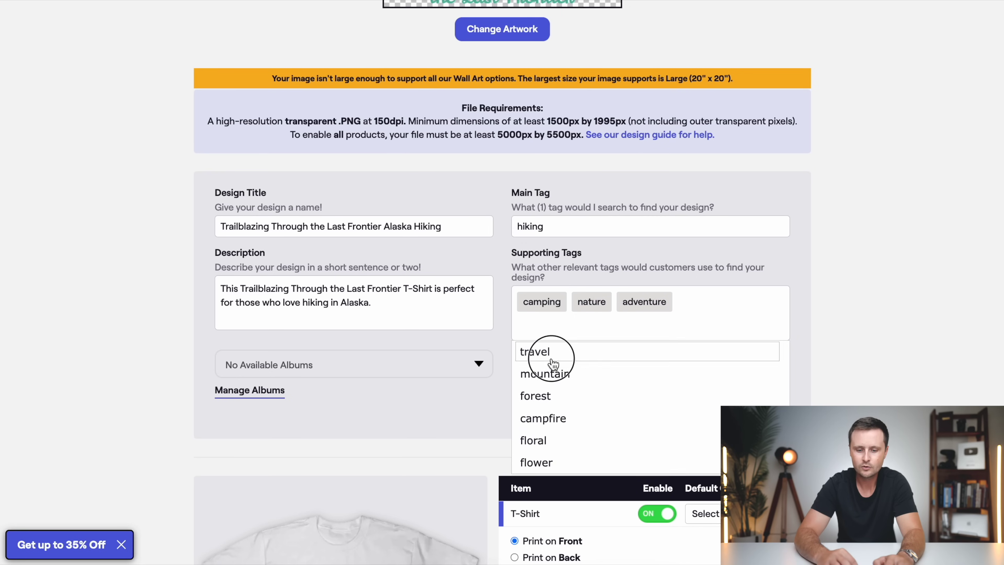
left_click(552, 352)
left_click(712, 320)
left_click(589, 353)
- Add forest, campfire and alaska tags, and answer No to Mature Content
left_click(676, 333)
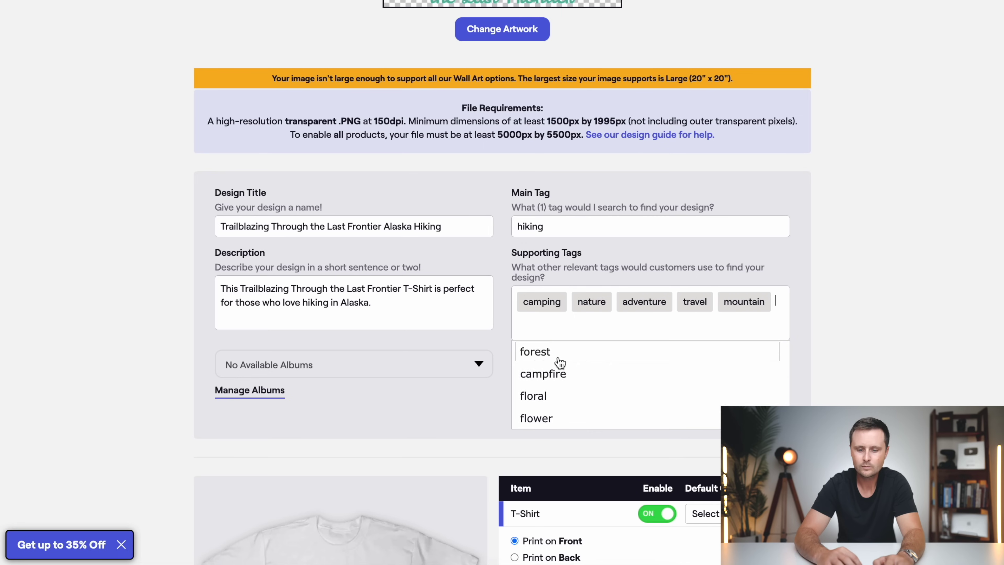
left_click(558, 352)
left_click(581, 356)
left_click(636, 333)
type("alaska")
key("Return")
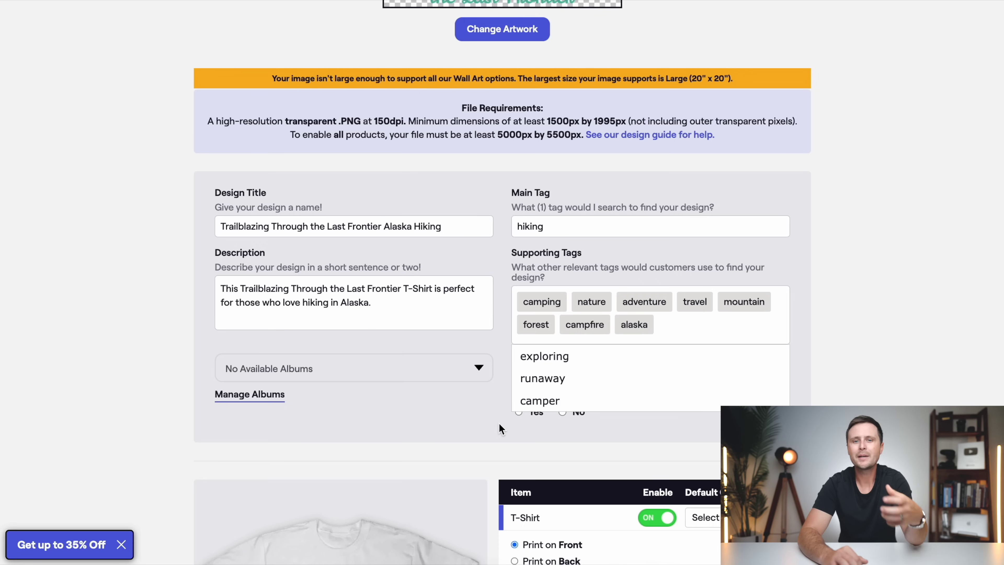
left_click(501, 409)
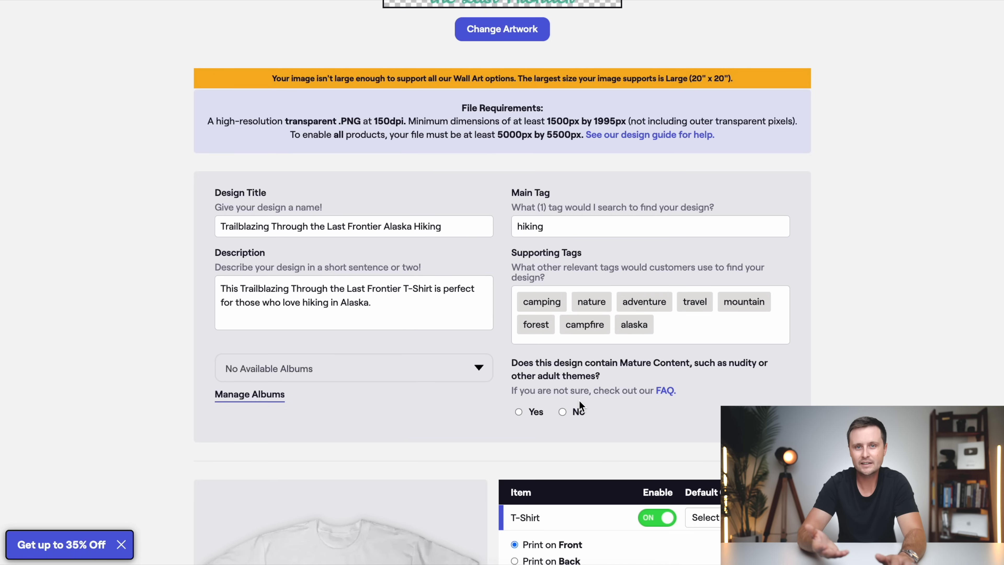
left_click(563, 412)
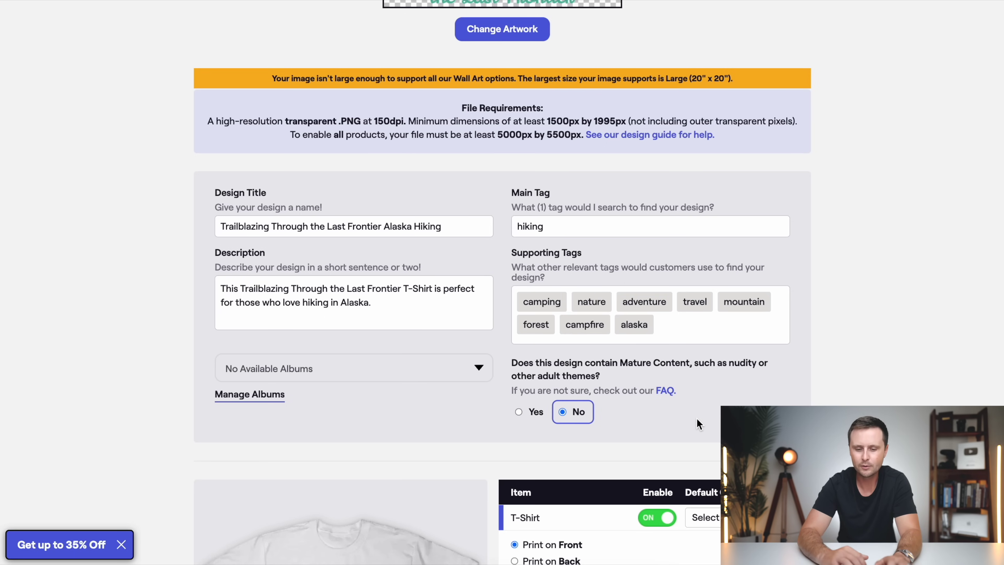
scroll(698, 423, "down", 2)
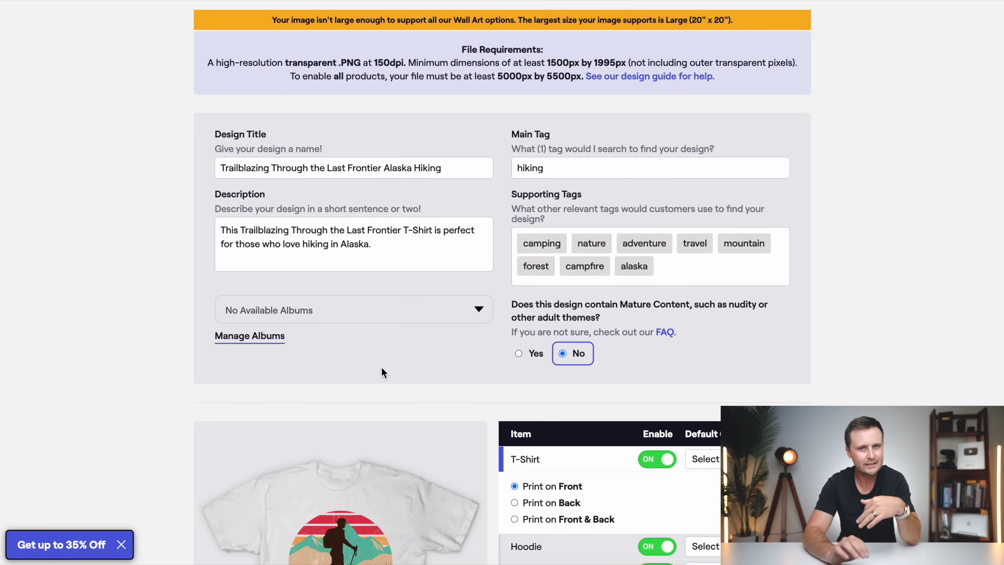
- Preview the design on the hoodie, tank top and crewneck sweatshirt, then the T-shirt
scroll(501, 358, "down", 8)
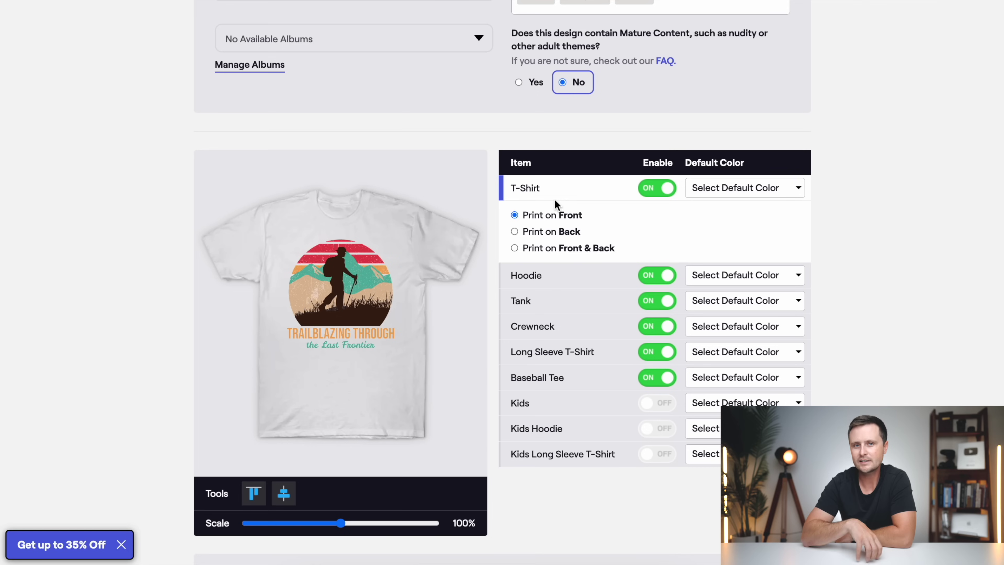
left_click(537, 276)
left_click(534, 304)
left_click(548, 332)
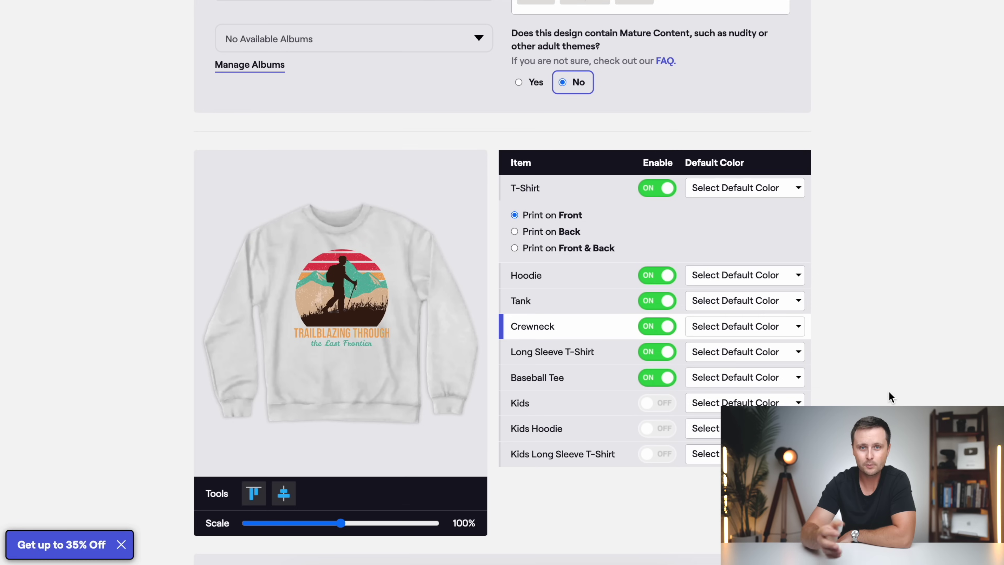
left_click(566, 196)
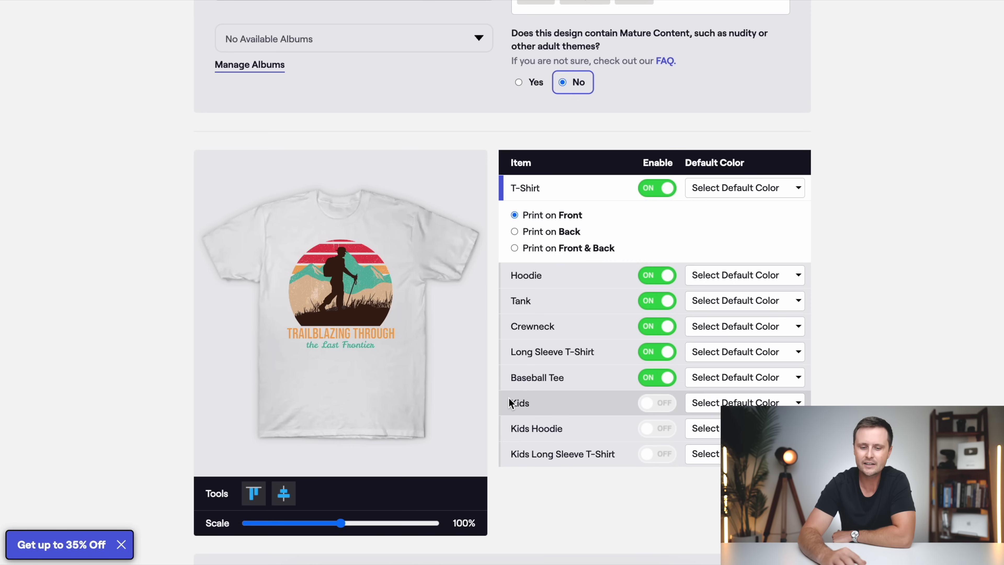
- Enable the Kids tee, Kids Hoodie and Kids Long Sleeve T-Shirt products
left_click(652, 404)
left_click(656, 429)
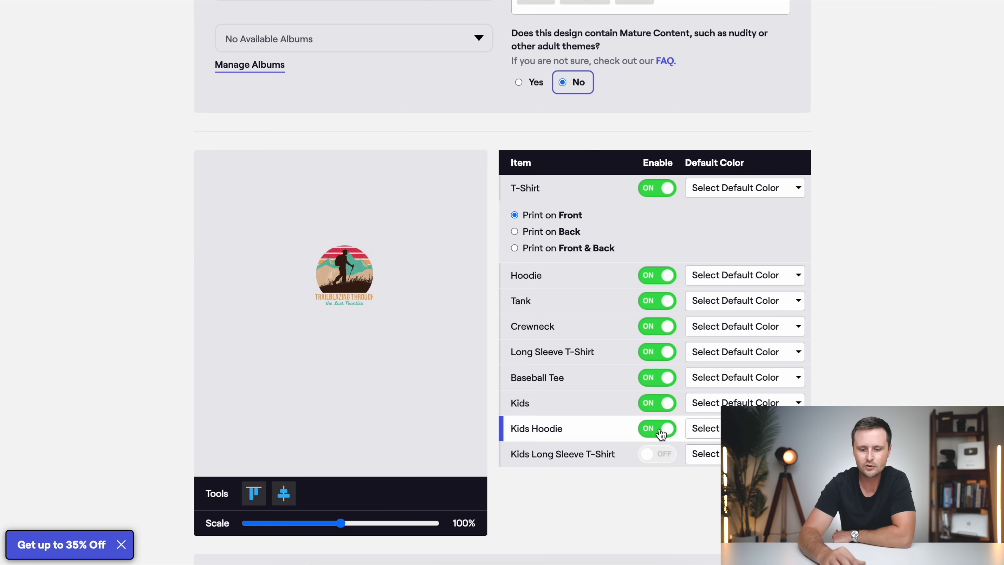
left_click(658, 454)
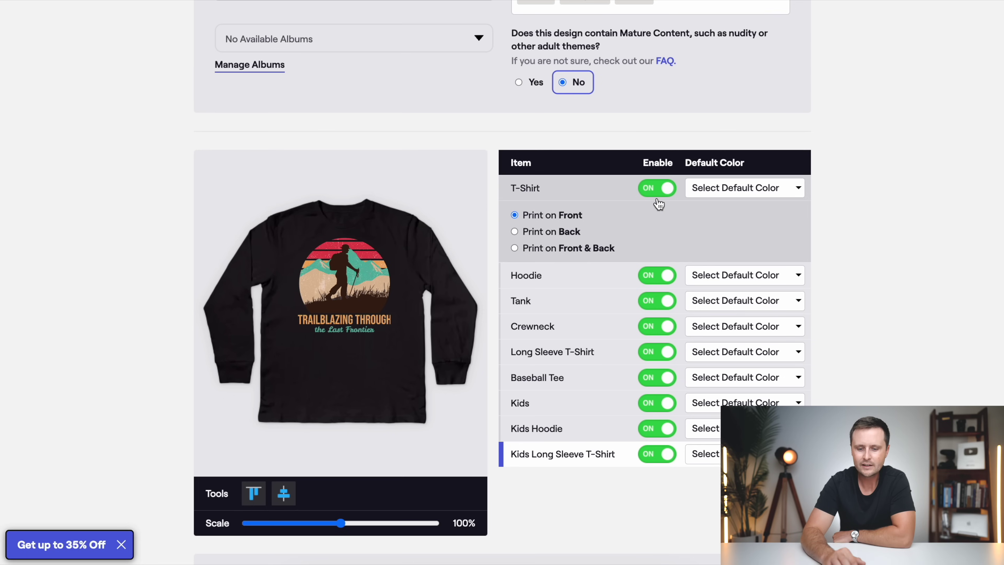
left_click(555, 194)
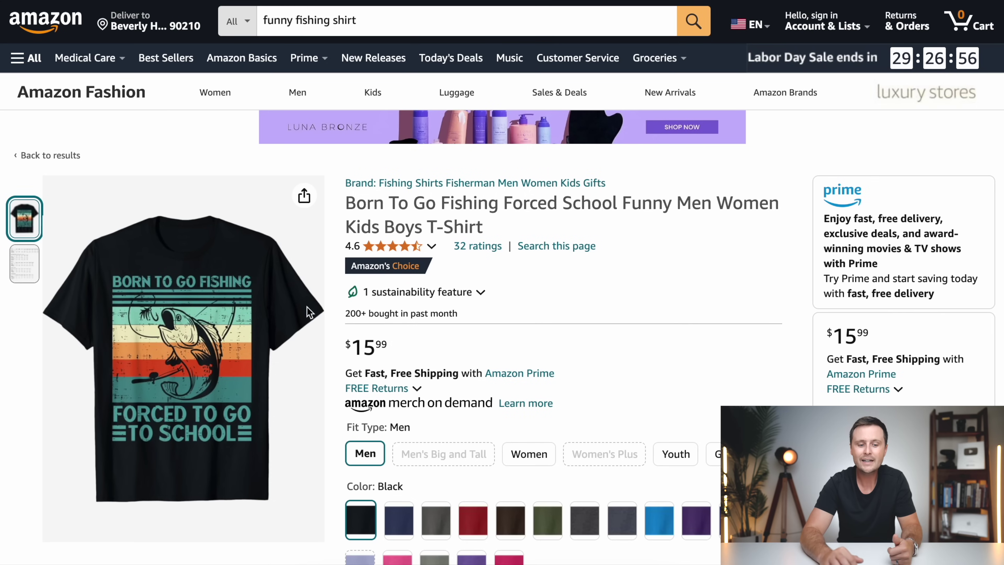
scroll(162, 355, "down", 1)
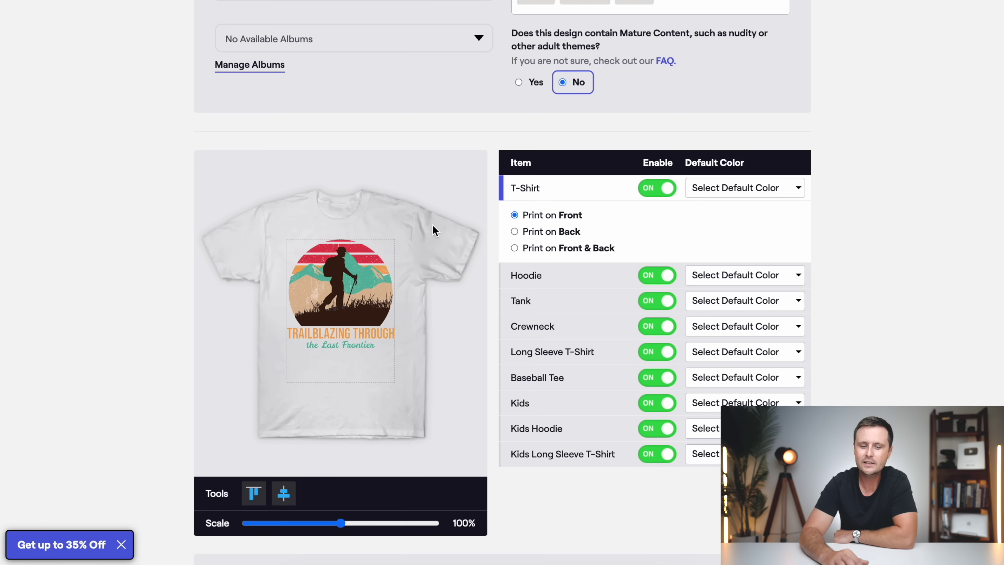
- Set the T-shirt default colour to Black and the Baseball Tee default to Black/White
left_click(782, 186)
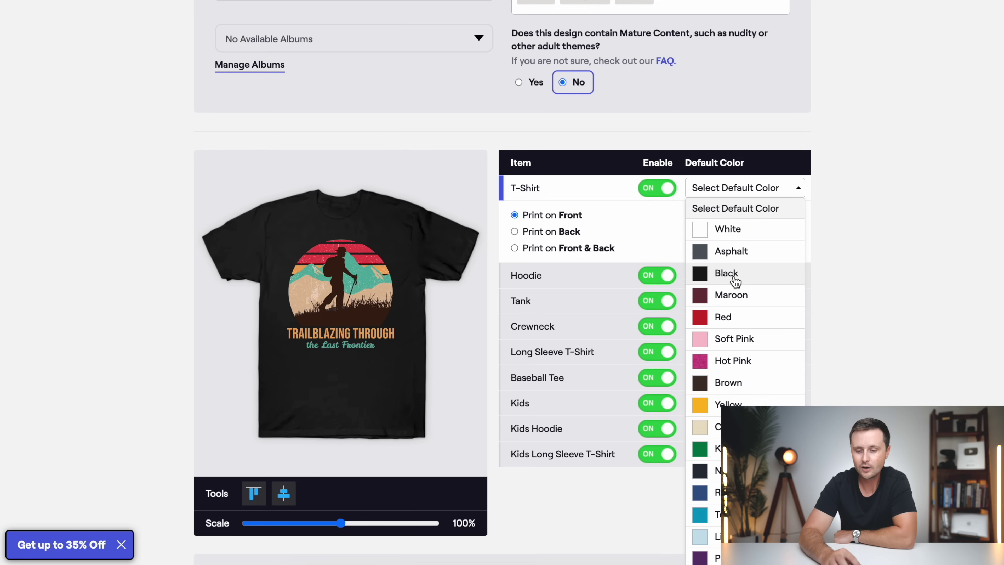
left_click(734, 279)
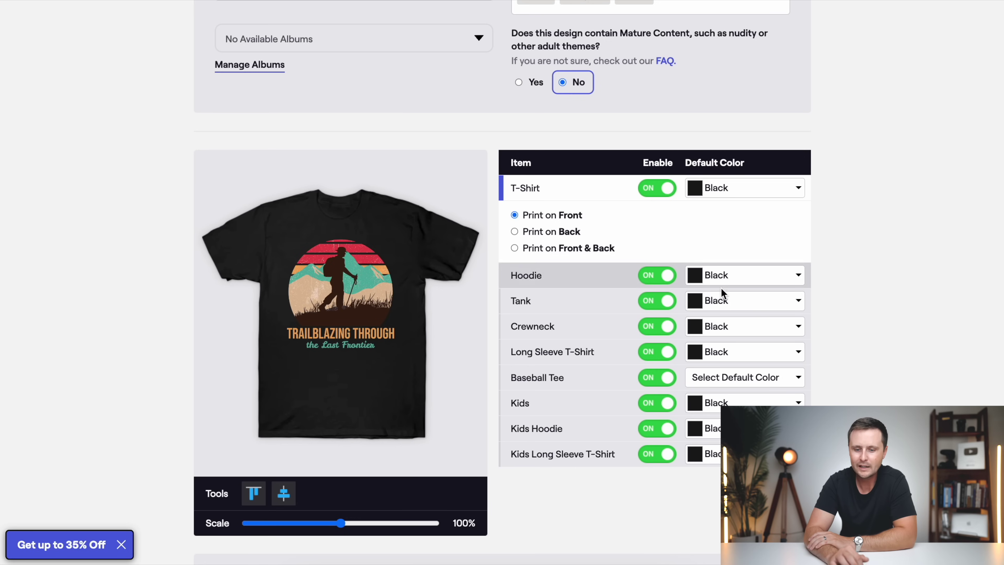
left_click(760, 380)
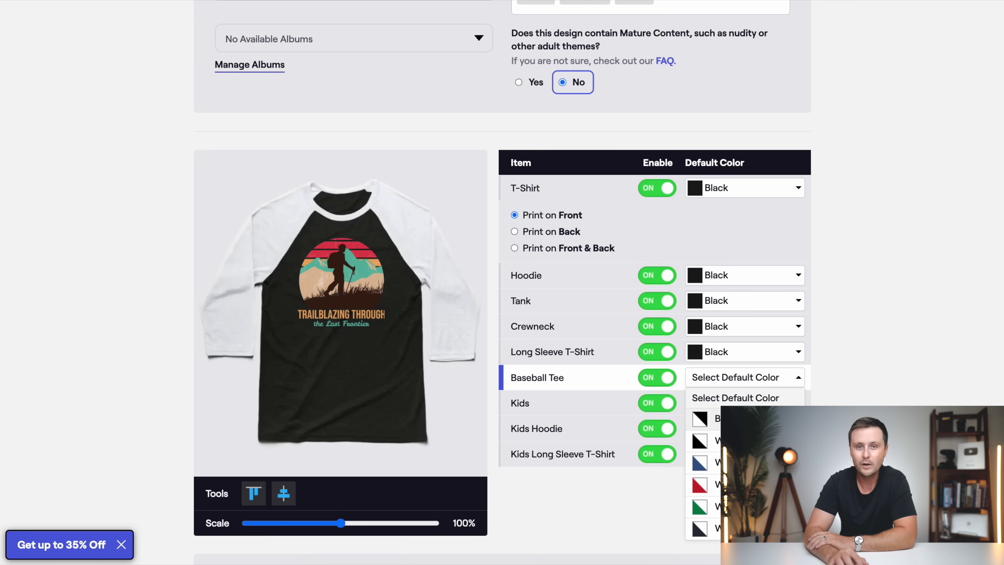
left_click(707, 418)
- Preview the design on the Kids tee, Kids Hoodie and Kids long-sleeve, then the T-shirt
left_click(525, 405)
left_click(531, 428)
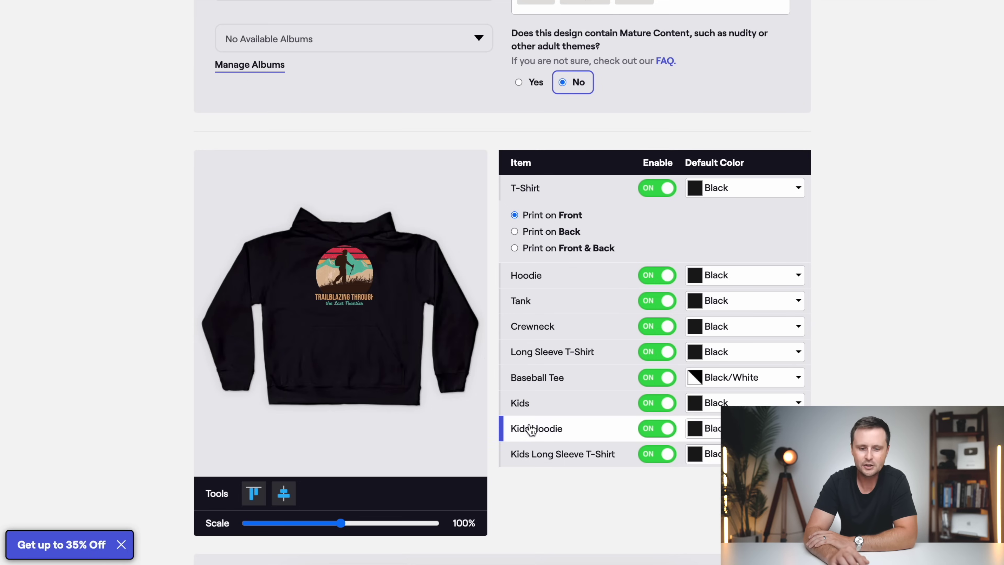
left_click(539, 454)
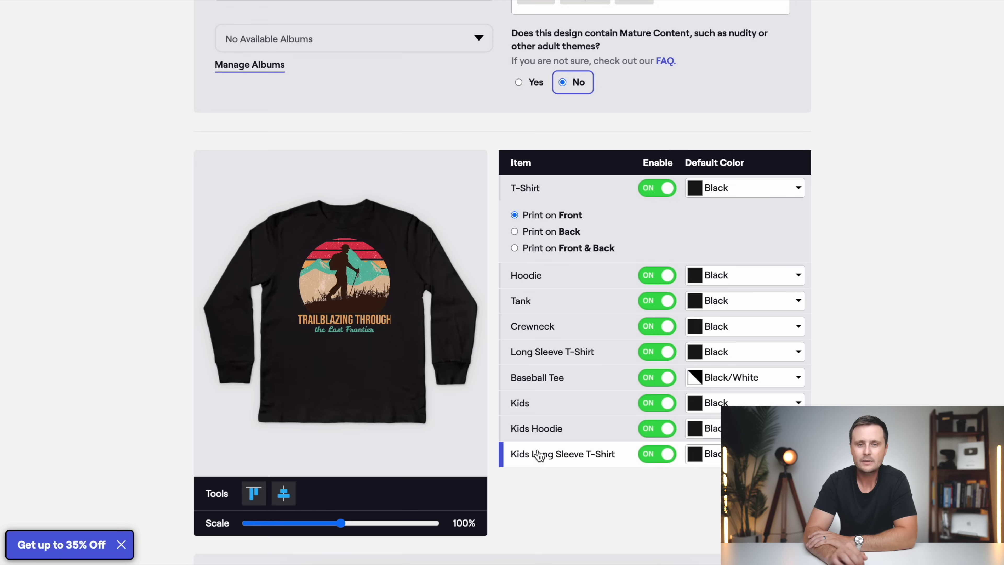
left_click(541, 189)
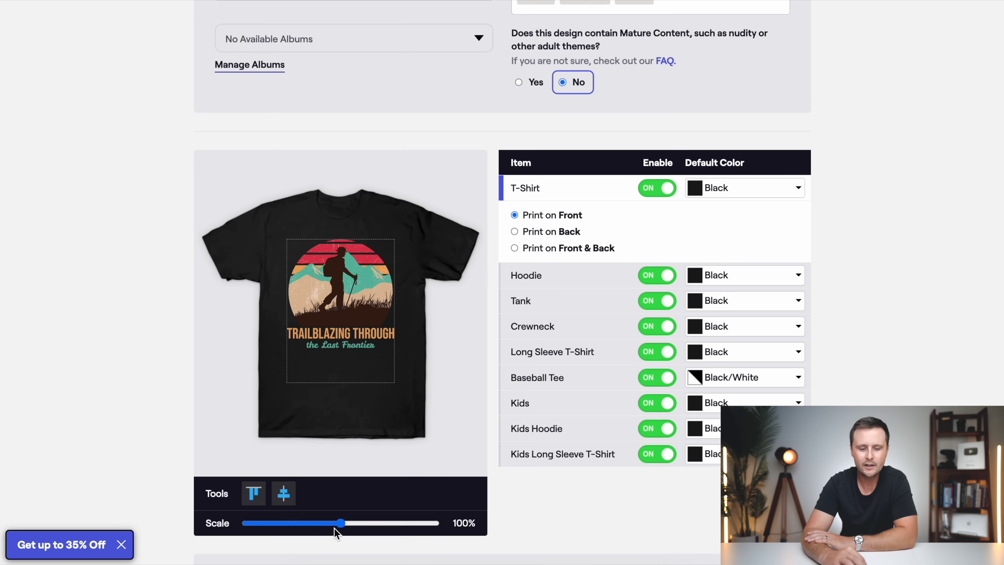
- Scale the hiker artwork to 99% and align it top and centre on the T-shirt
mouse_move(342, 528)
left_mouse_down()
mouse_move(320, 528)
mouse_move(360, 529)
mouse_move(340, 529)
left_mouse_up()
left_click(341, 523)
left_click_drag(361, 321, 356, 337)
left_click(254, 493)
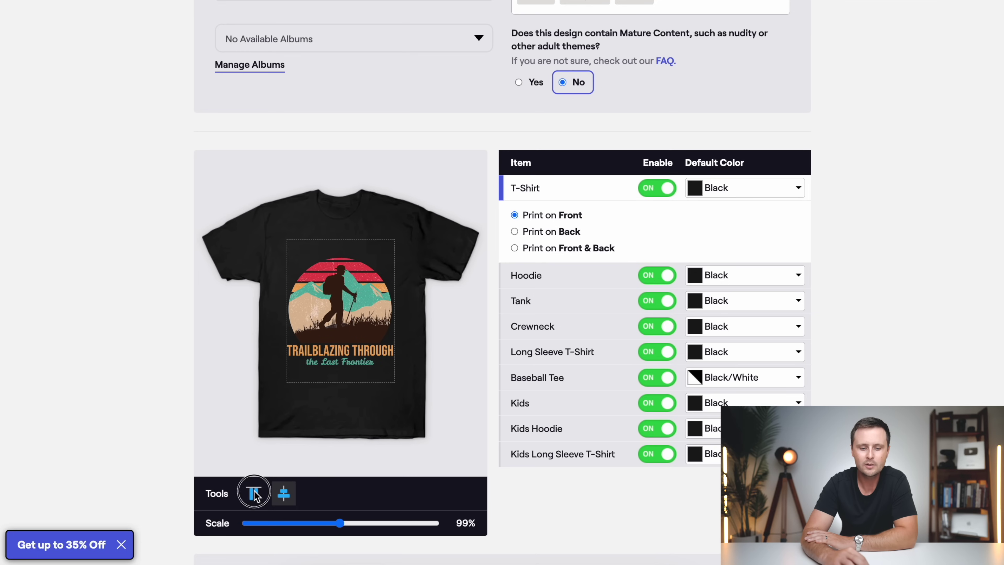
left_click(283, 495)
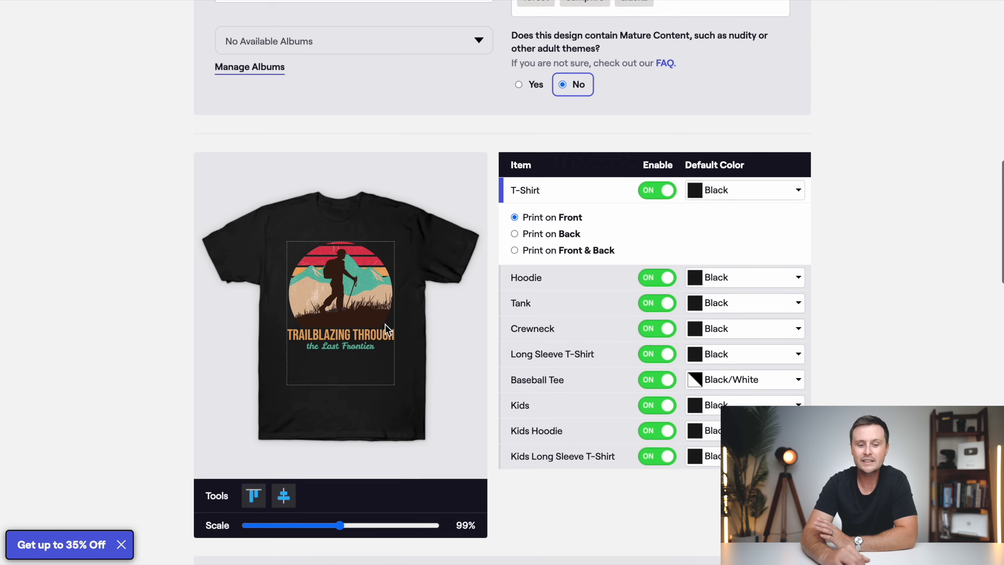
scroll(386, 329, "down", 7)
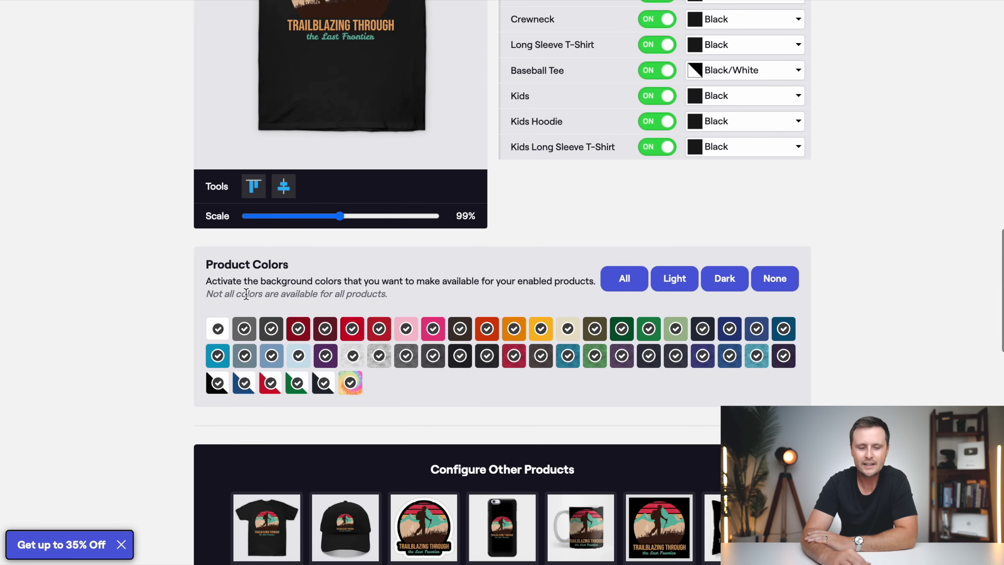
scroll(587, 403, "up", 3)
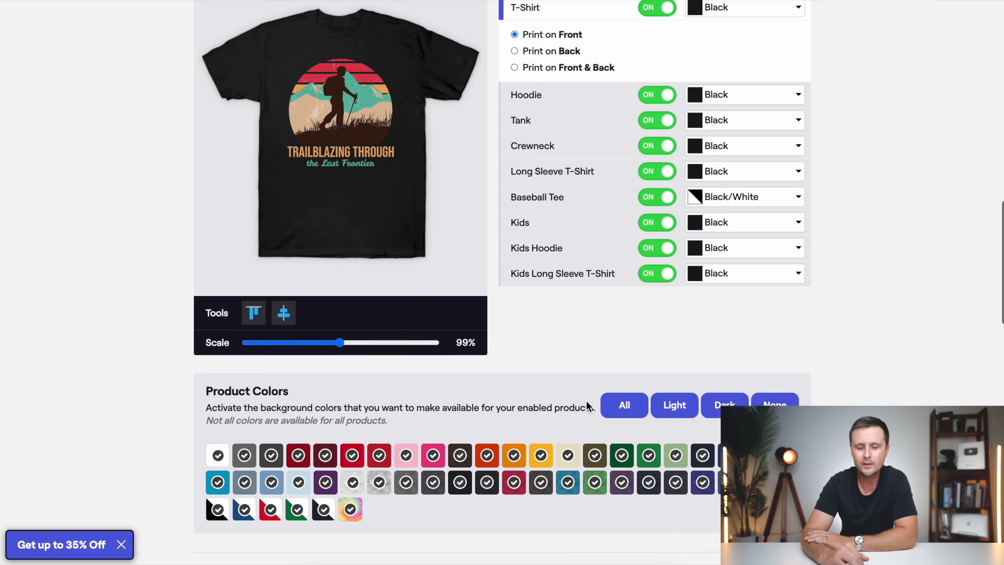
scroll(644, 359, "up", 1)
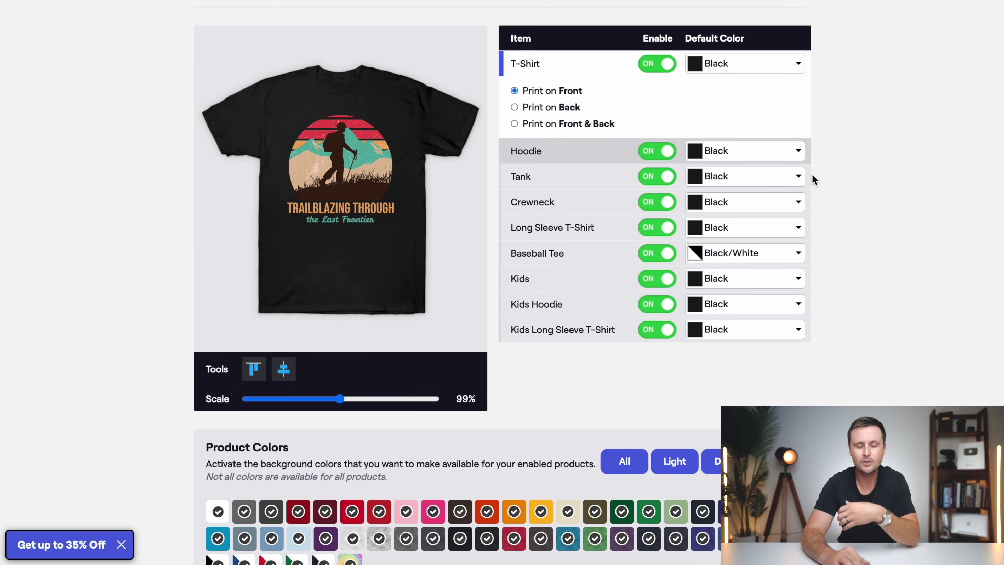
- Try the Light and Dark colour filters, then activate all product colours
scroll(934, 339, "down", 3)
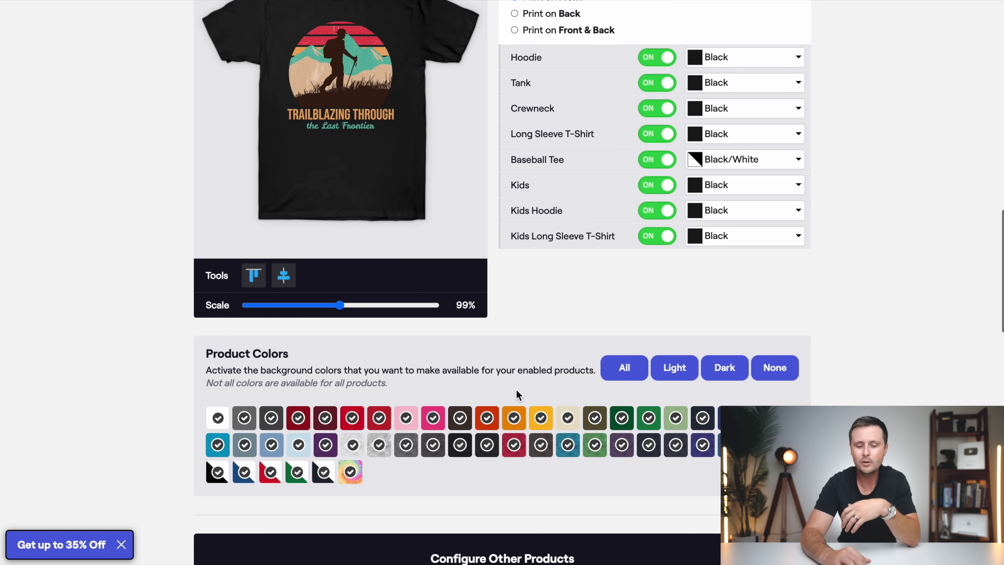
scroll(478, 449, "up", 1)
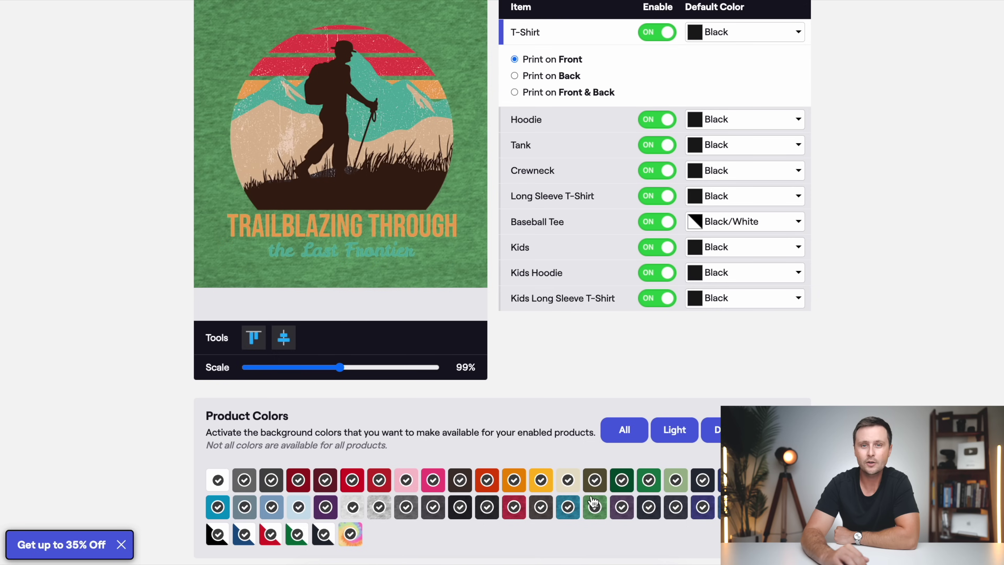
left_click(675, 429)
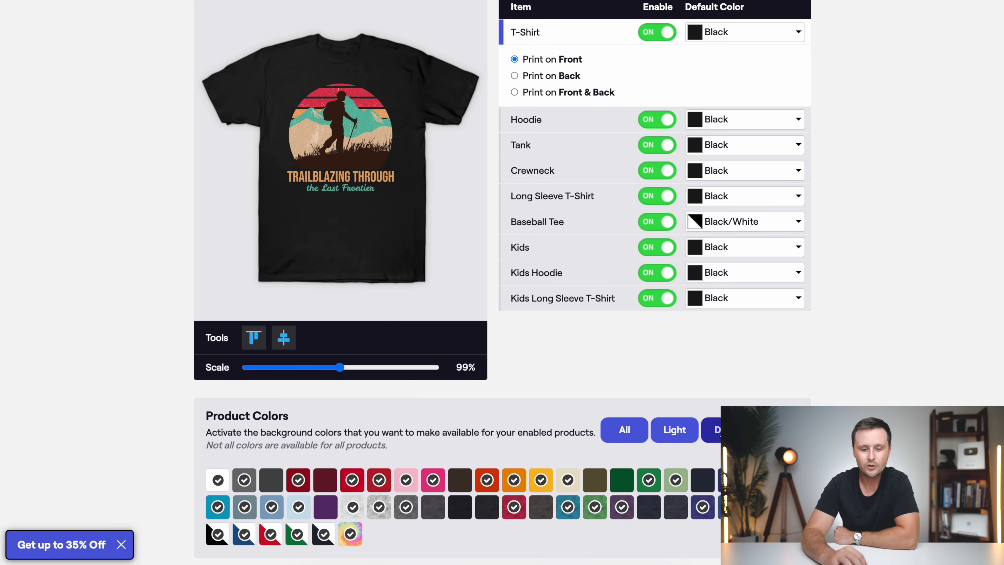
left_click(723, 430)
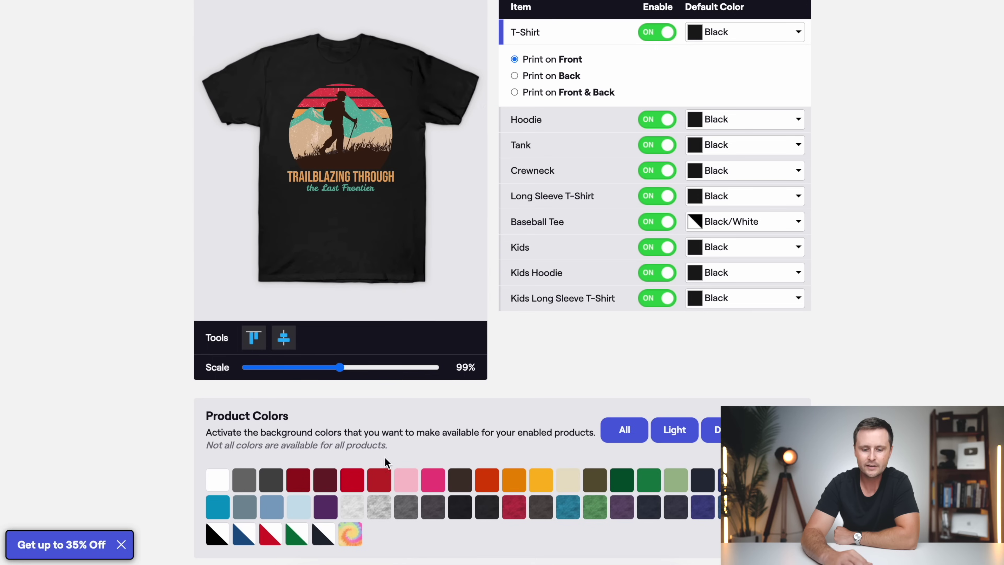
left_click(617, 439)
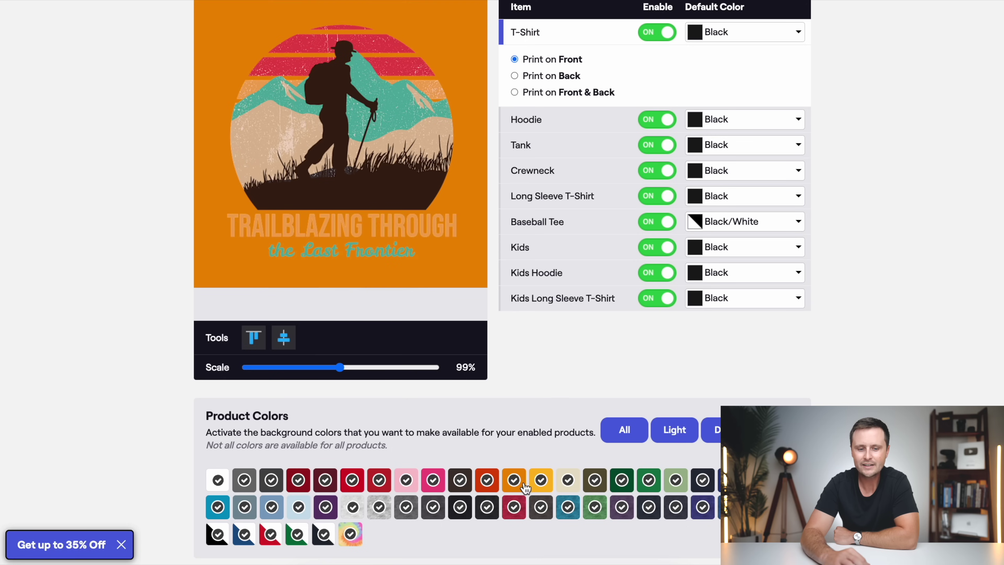
- Deactivate the yellow, orange and Turquoise Heather product colours
left_click(541, 482)
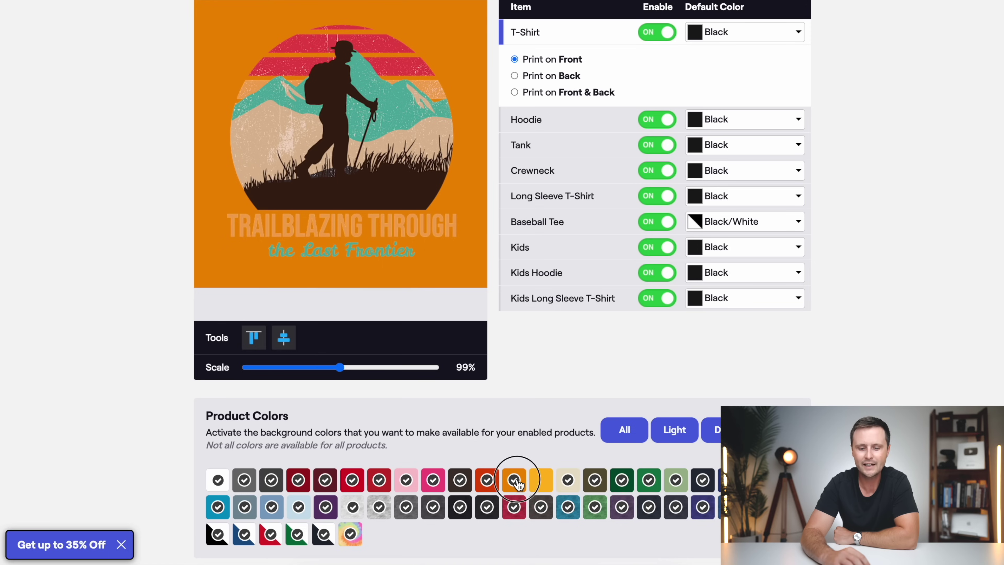
left_click(516, 482)
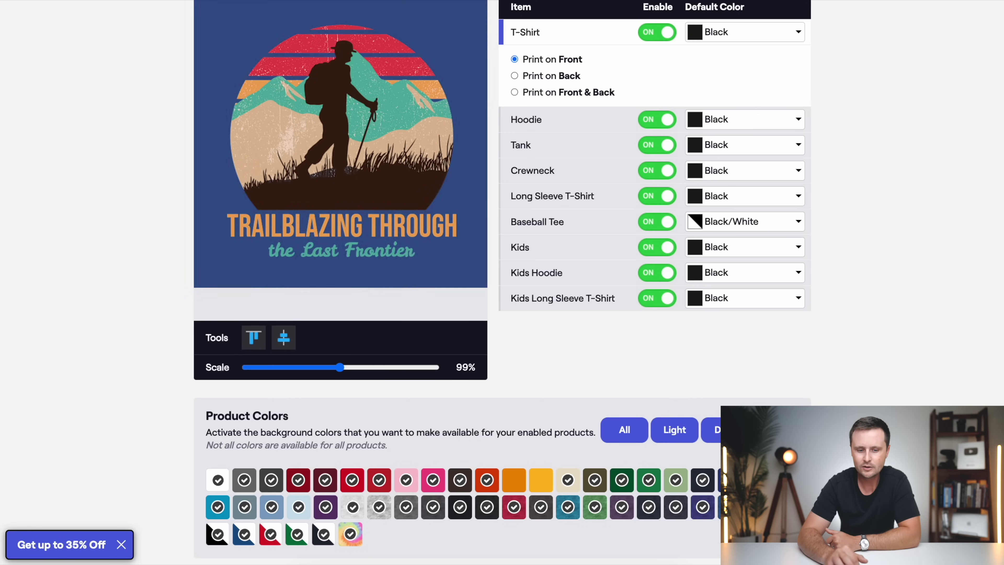
left_click(573, 513)
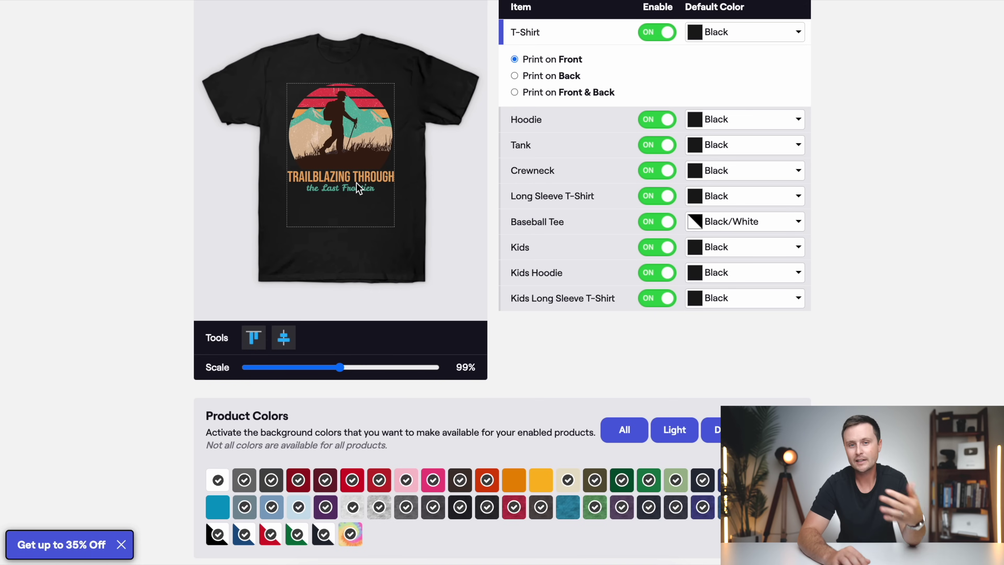
scroll(335, 177, "down", 5)
- Step through the hat, sticker and case editors to the mug editor showing the design at 88%
scroll(502, 282, "down", 7)
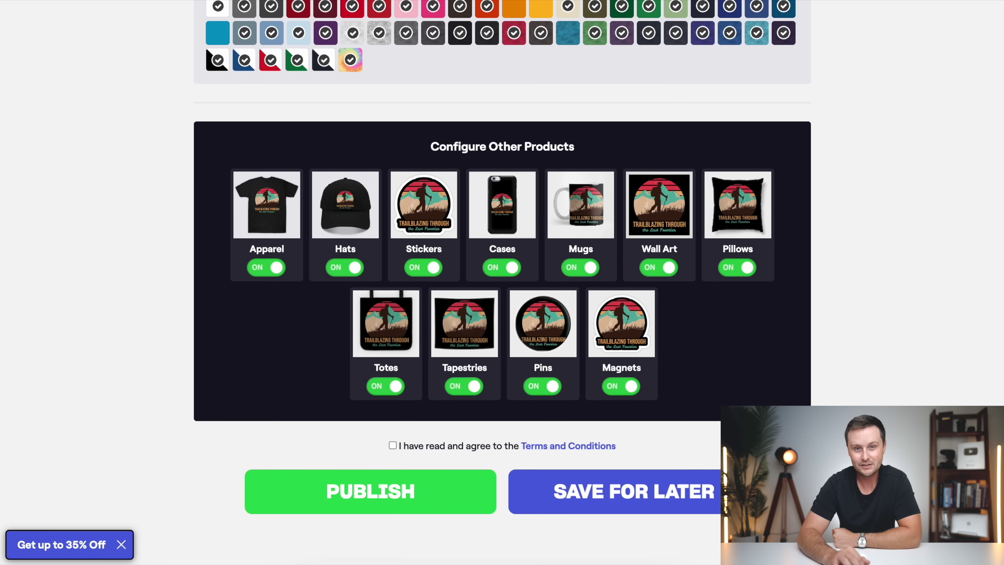
scroll(863, 352, "up", 1)
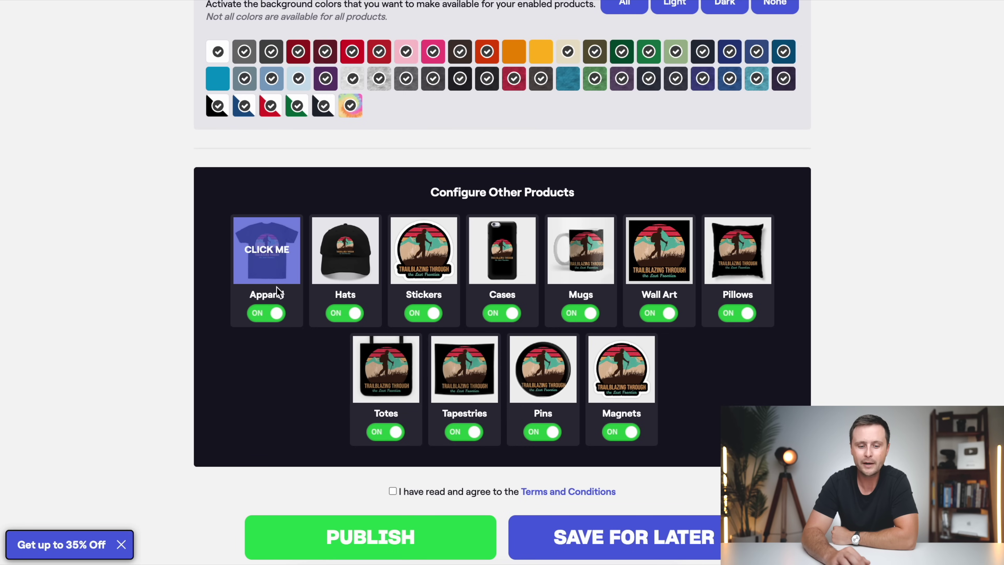
left_click(353, 255)
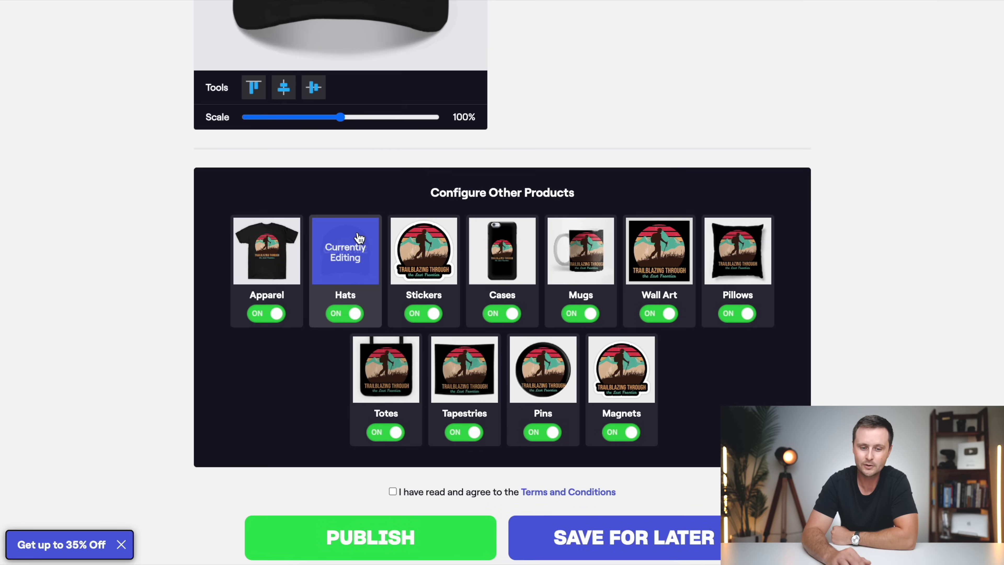
scroll(358, 237, "up", 5)
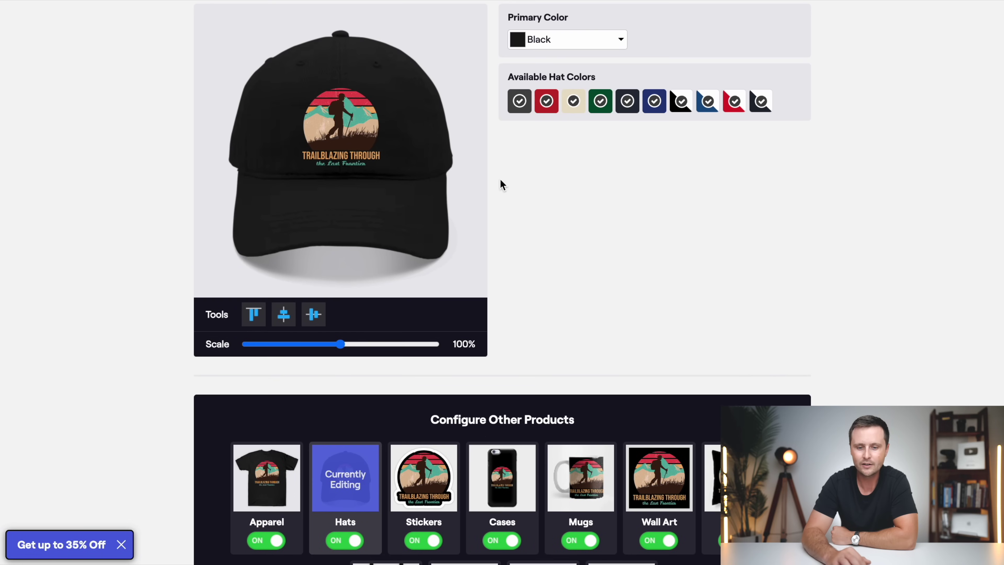
left_click(415, 496)
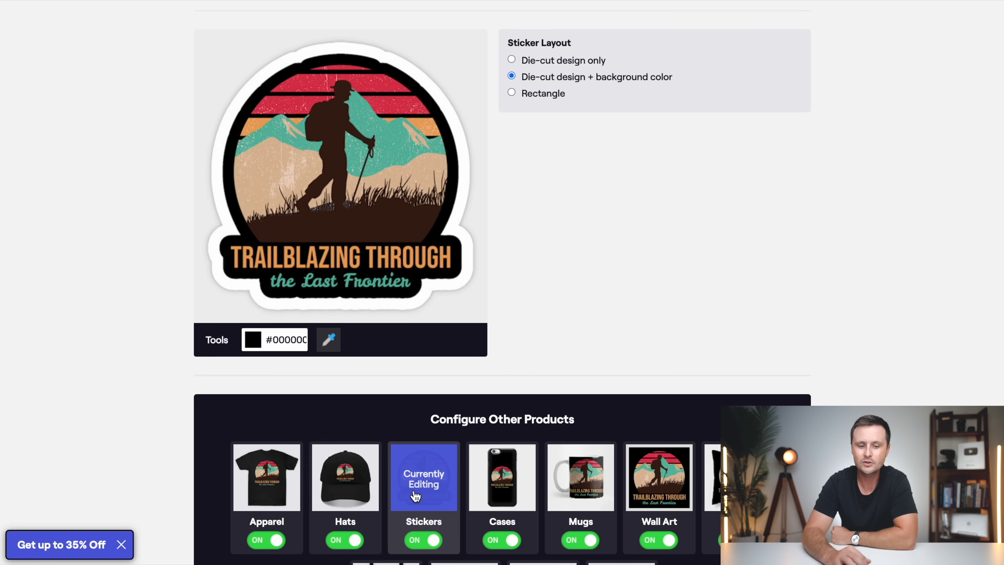
left_click(502, 488)
left_click(580, 489)
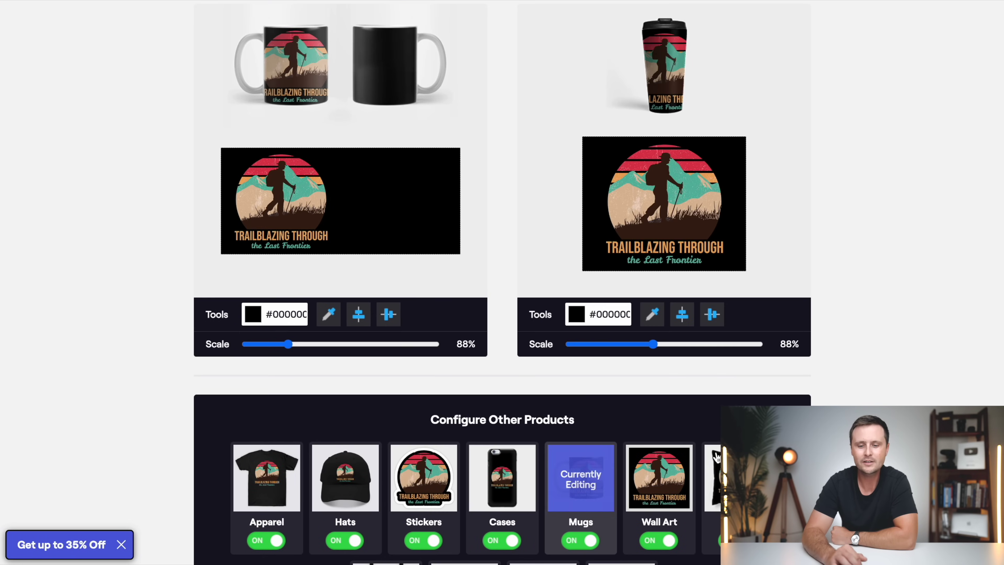
scroll(674, 387, "down", 5)
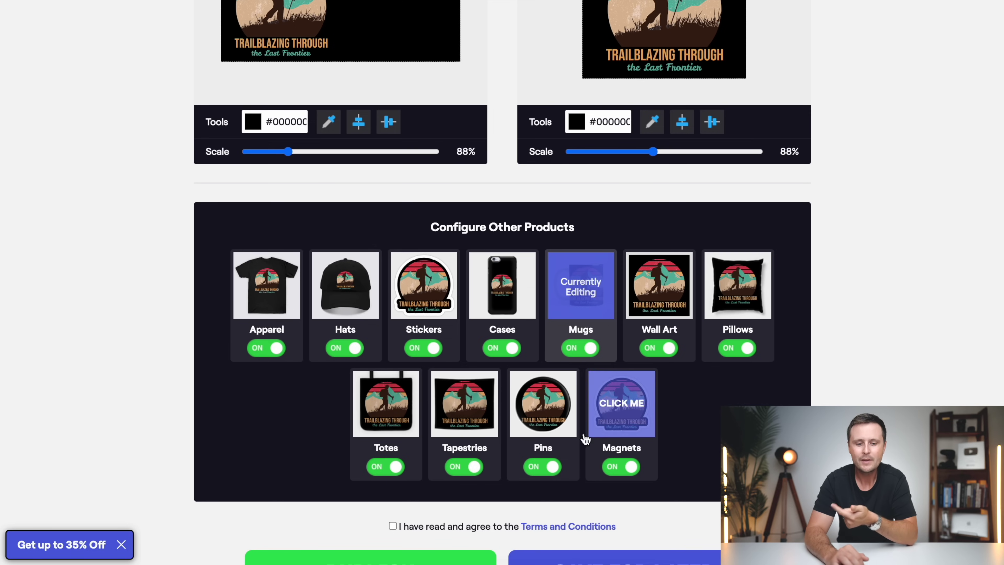
scroll(639, 403, "up", 3)
- Shrink the hiking design on the hat from 100% to 94% scale
left_click(342, 407)
scroll(342, 412, "up", 3)
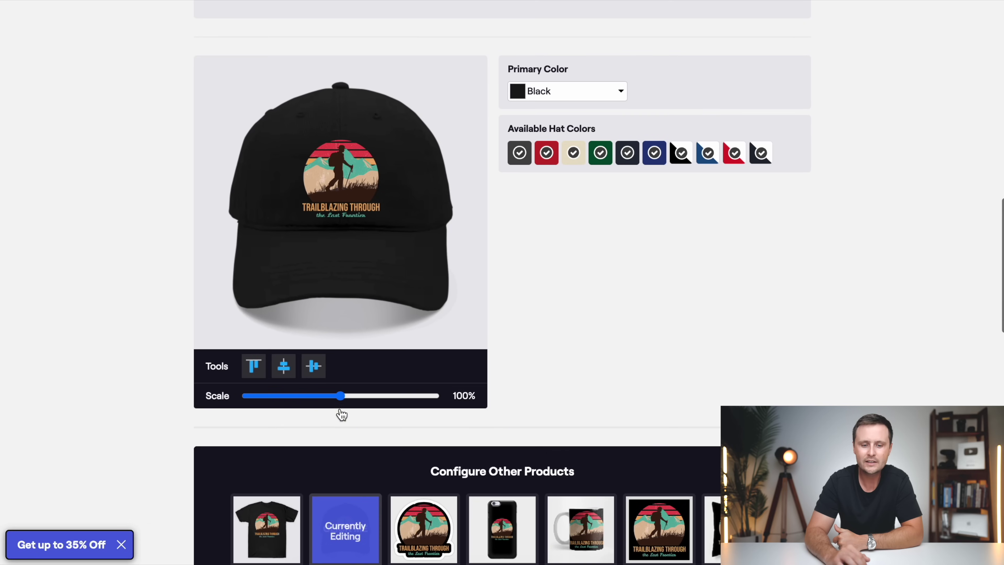
scroll(396, 319, "down", 2)
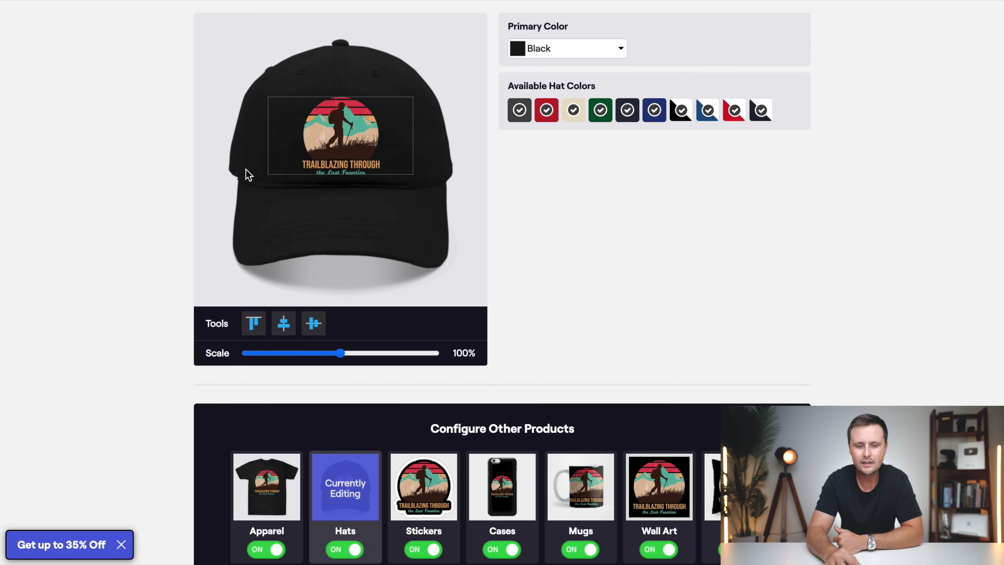
scroll(246, 174, "up", 5)
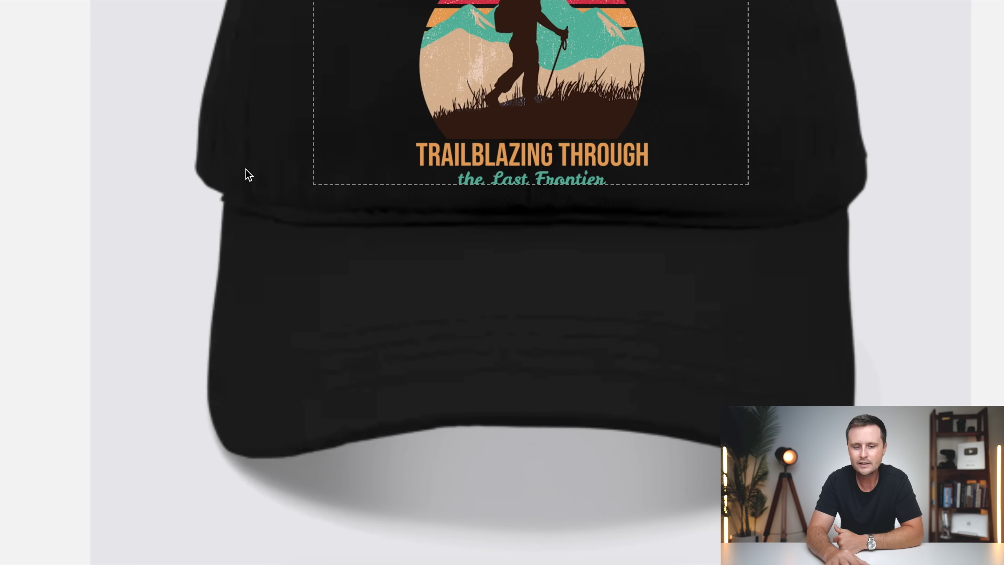
scroll(245, 175, "down", 5)
left_click_drag(341, 353, 335, 358)
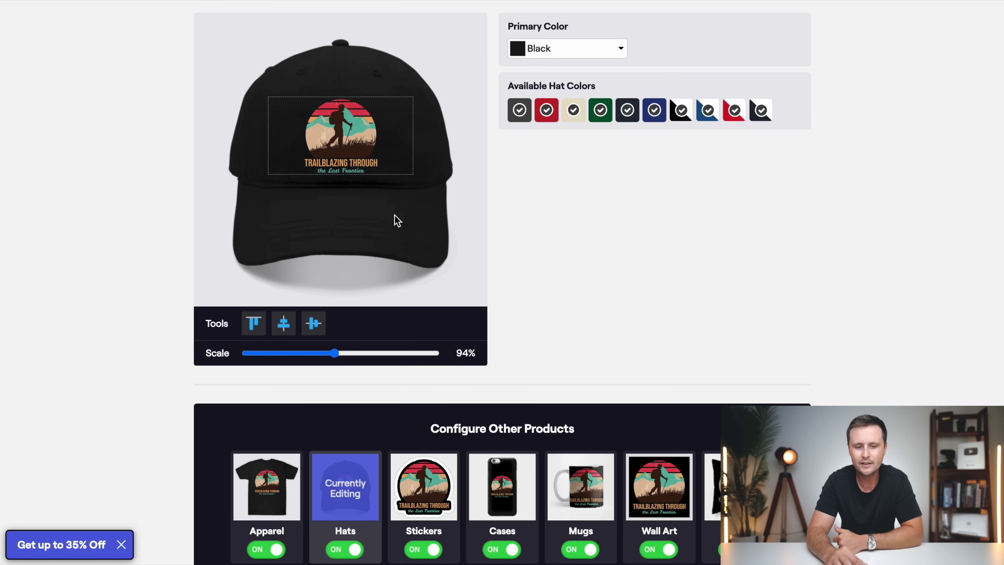
scroll(424, 312, "down", 2)
- Return through the phone case version to the mug editor at 88% scale
left_click(420, 448)
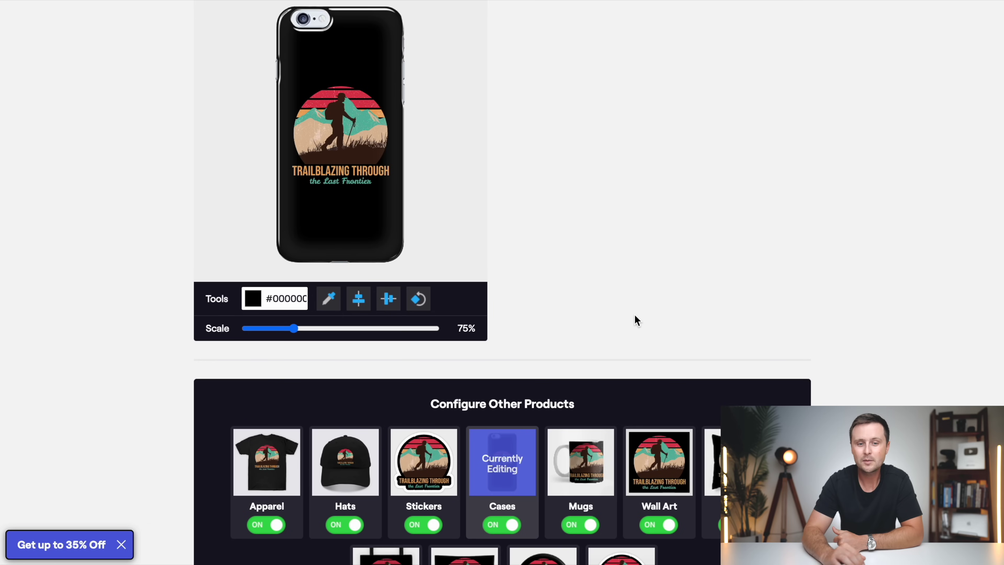
scroll(635, 320, "down", 3)
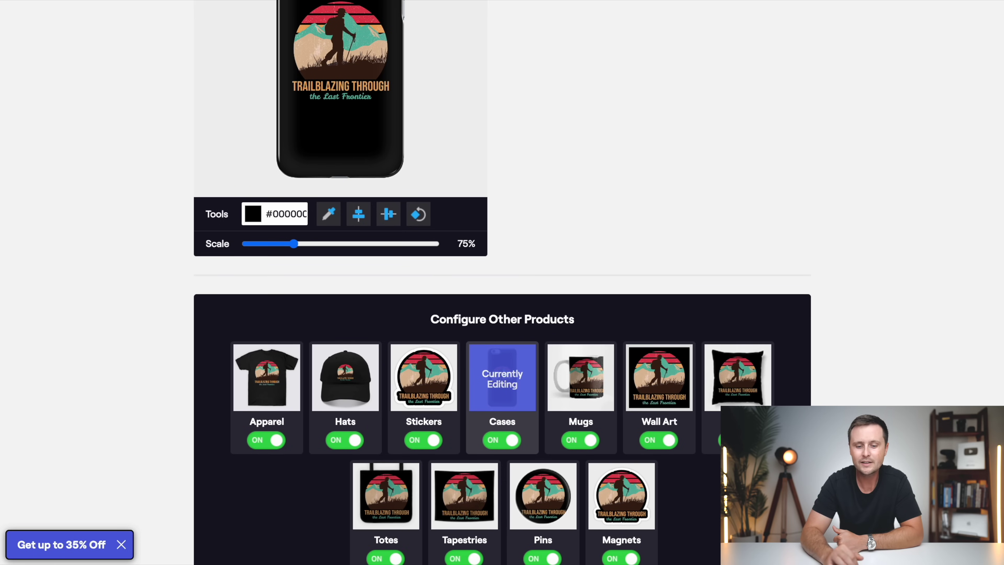
scroll(502, 282, "up", 1)
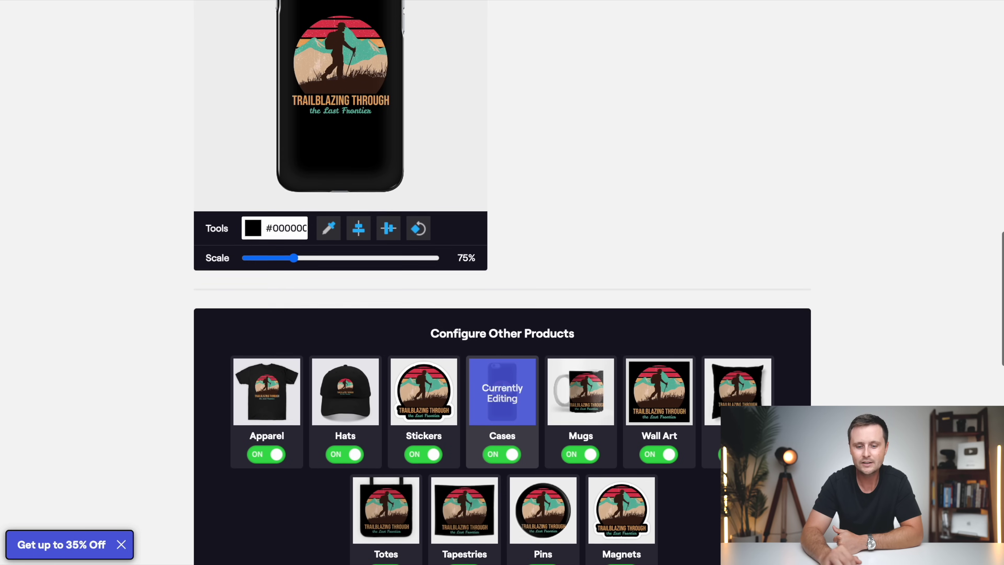
scroll(580, 402, "up", 1)
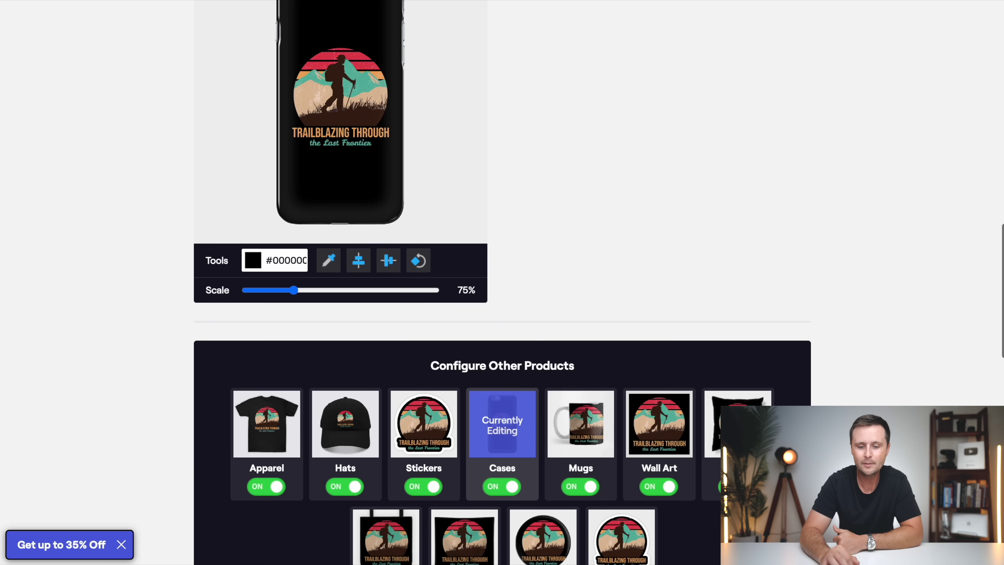
left_click(580, 424)
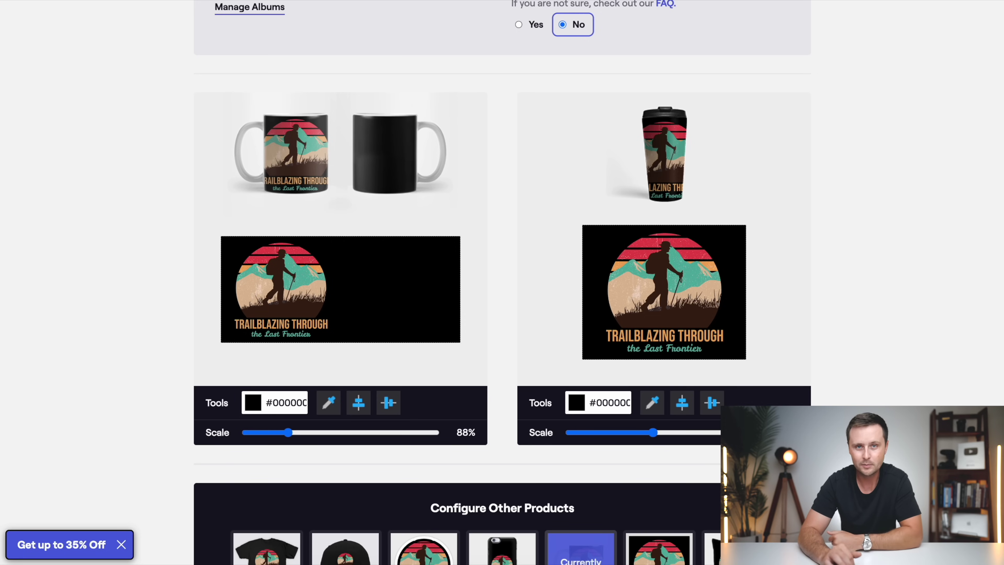
- Turn off Magnets, Pins, Tapestries, Hats, Stickers, Cases, Mugs, Wall Art and Pillows, leaving only Apparel
scroll(899, 344, "down", 5)
scroll(900, 344, "down", 1)
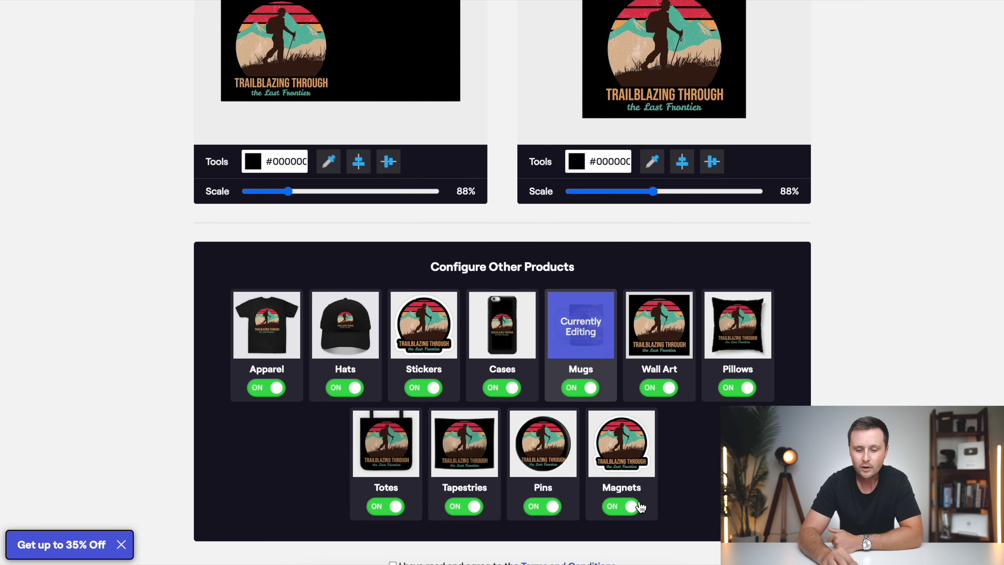
left_click(630, 507)
left_click(547, 508)
left_click(469, 511)
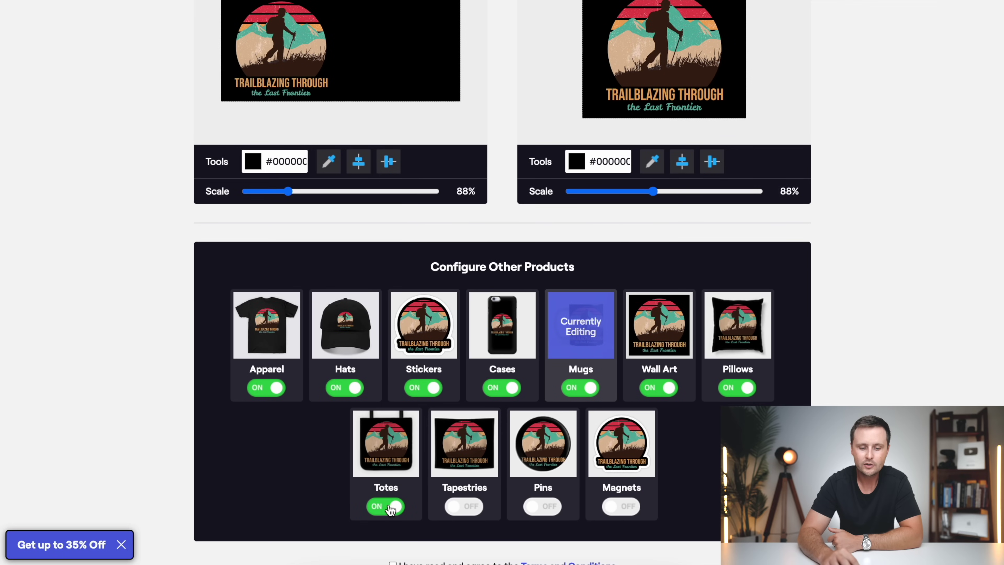
left_click(353, 394)
left_click(431, 391)
left_click(501, 390)
left_click(580, 389)
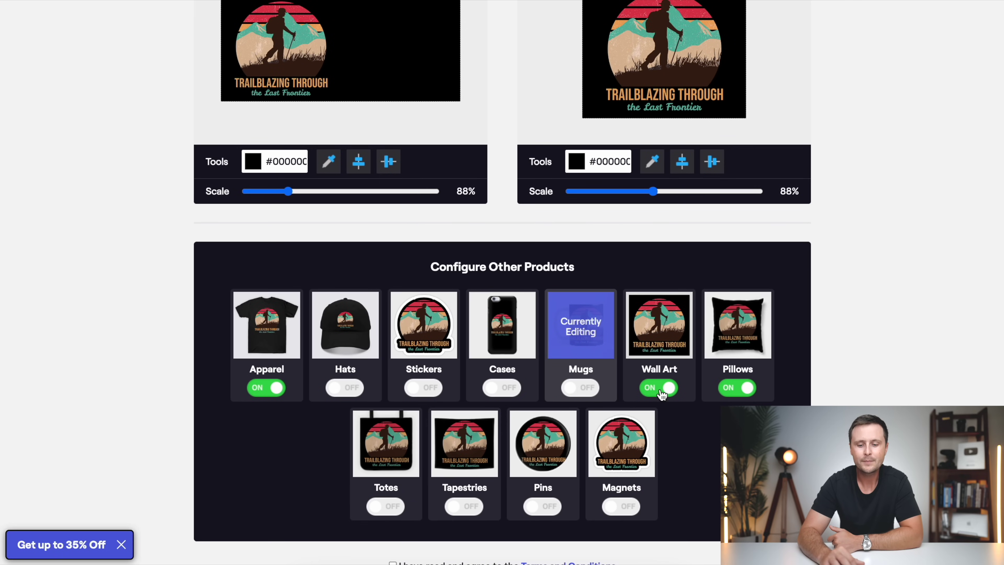
left_click(667, 393)
left_click(748, 390)
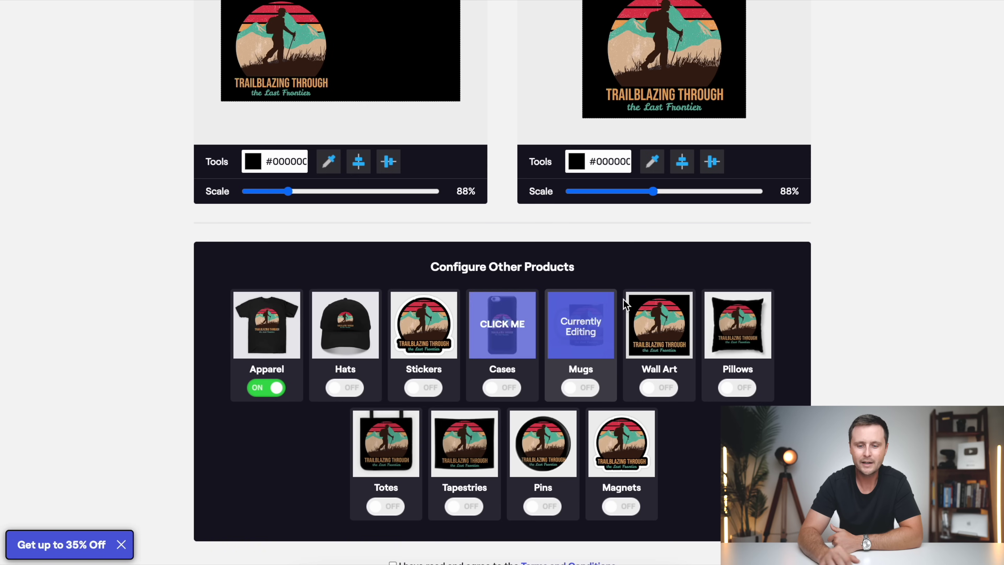
- Publish the design, bringing up the live $16 black T-shirt page
scroll(325, 493, "up", 1)
scroll(552, 441, "down", 2)
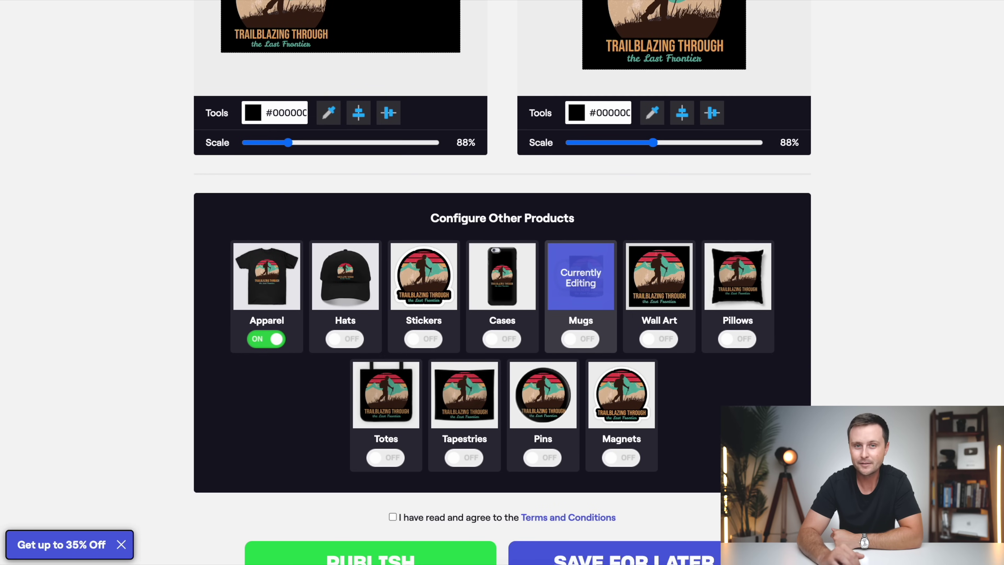
scroll(769, 316, "down", 3)
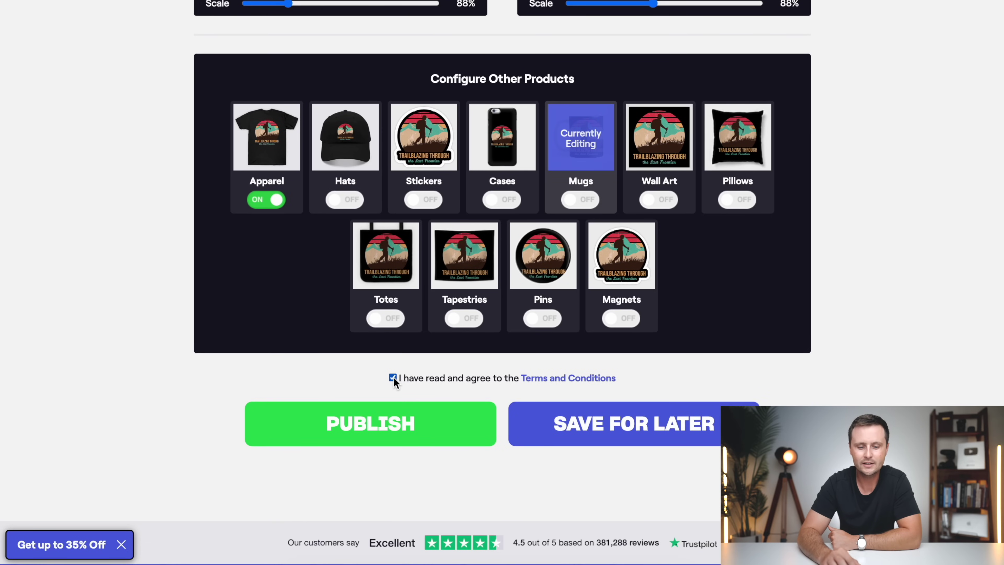
left_click(357, 422)
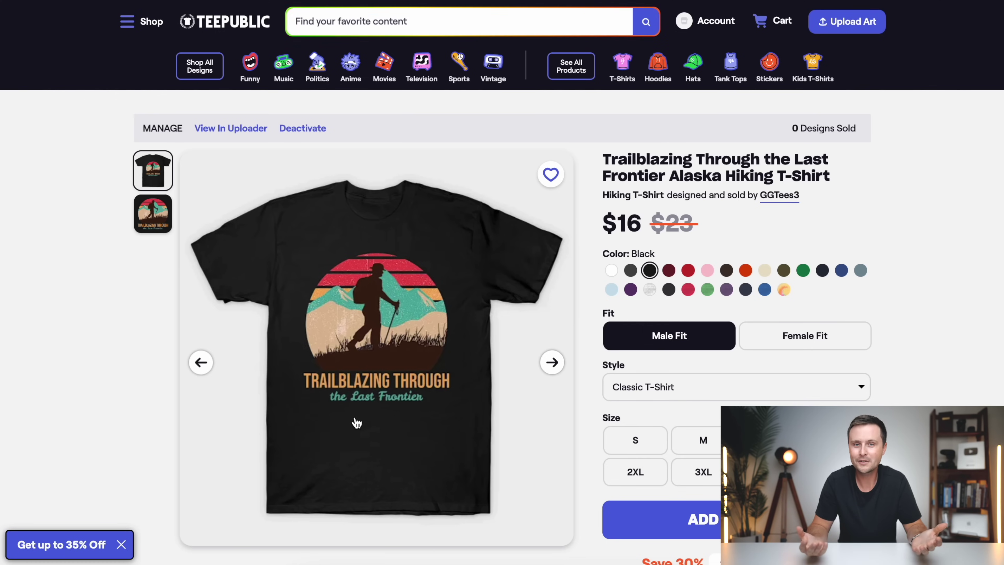
- Highlight 'T-Shirt' in the product title, then go to the $32 black Hoodie page
scroll(357, 422, "down", 1)
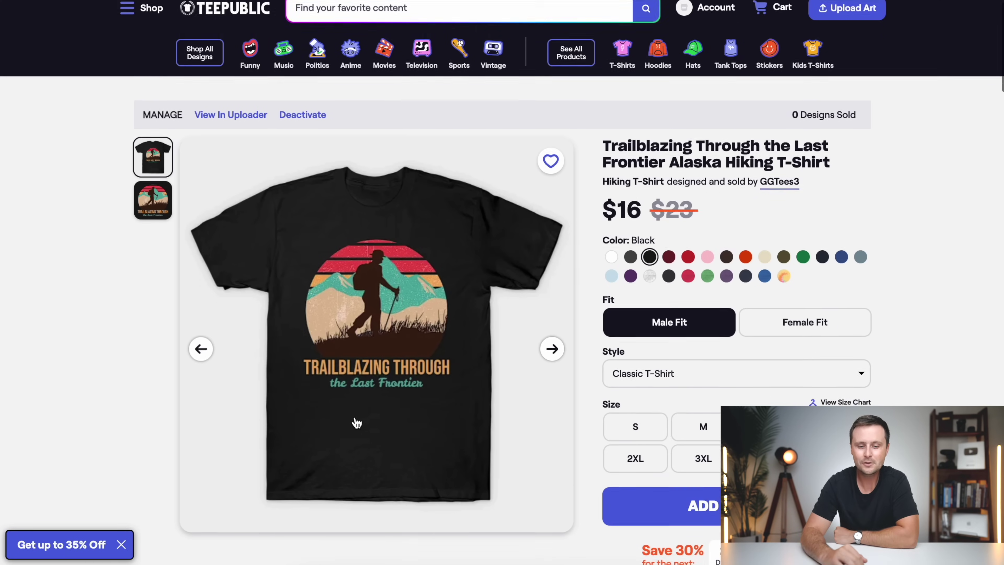
scroll(356, 422, "down", 2)
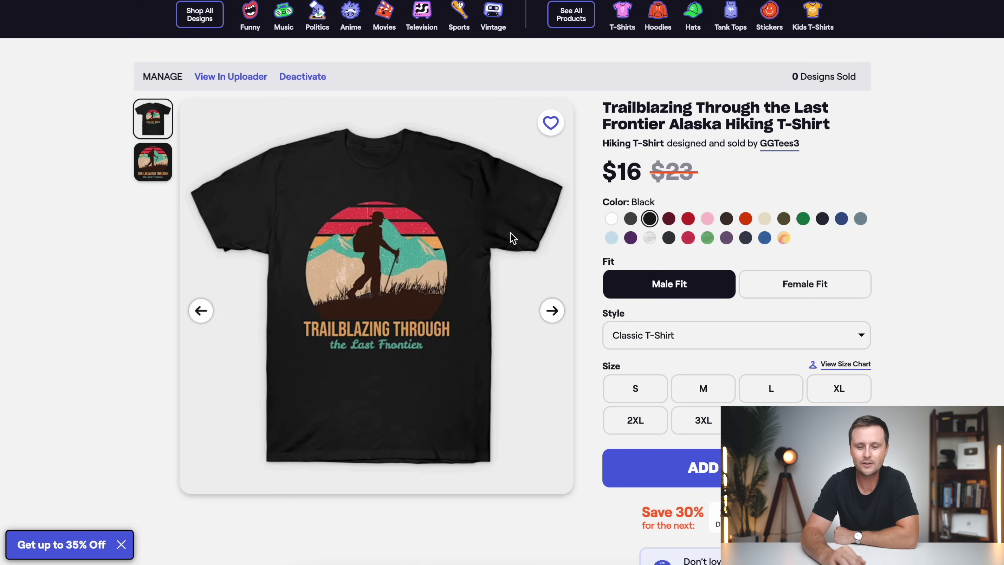
scroll(640, 129, "up", 1)
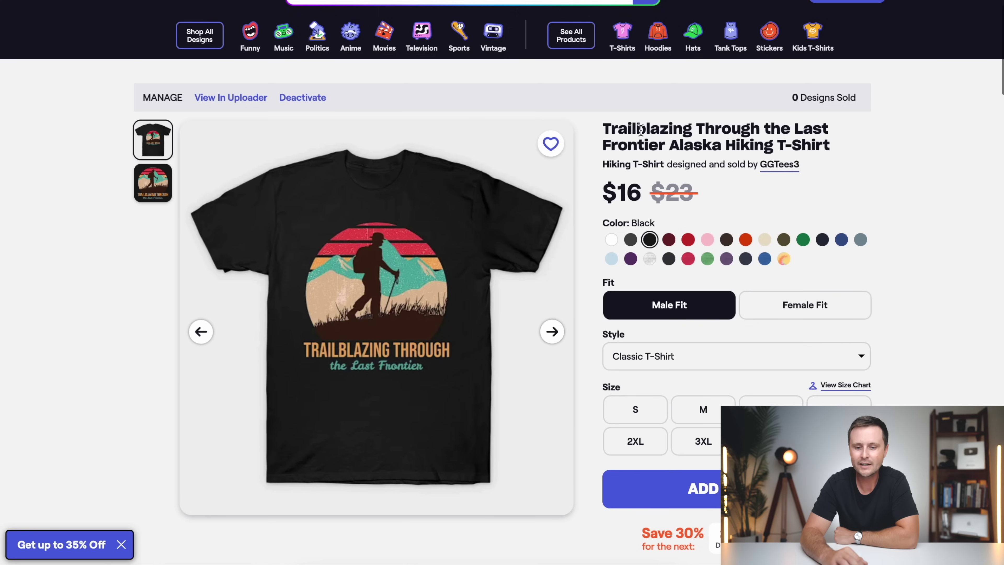
left_click_drag(832, 149, 777, 146)
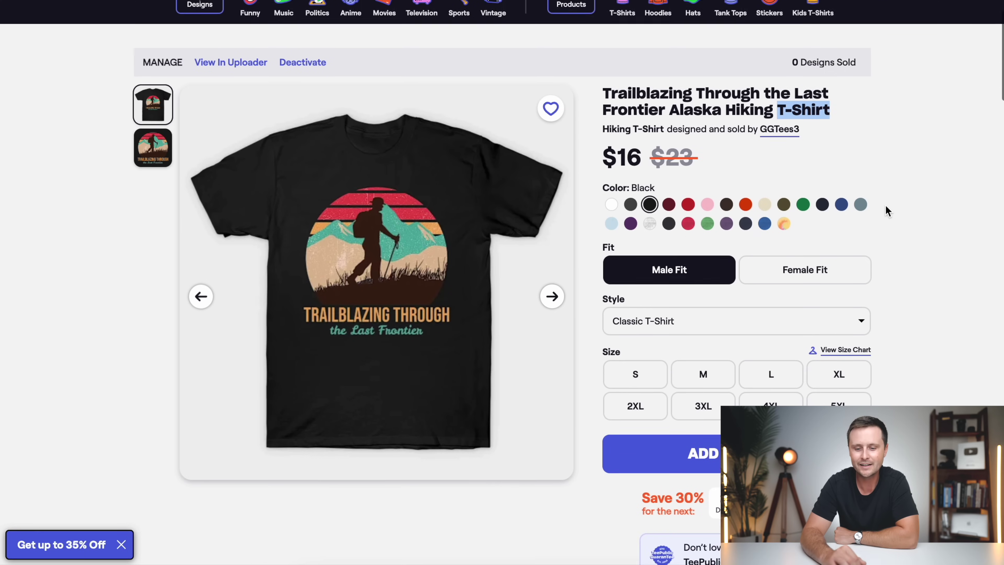
scroll(888, 211, "down", 20)
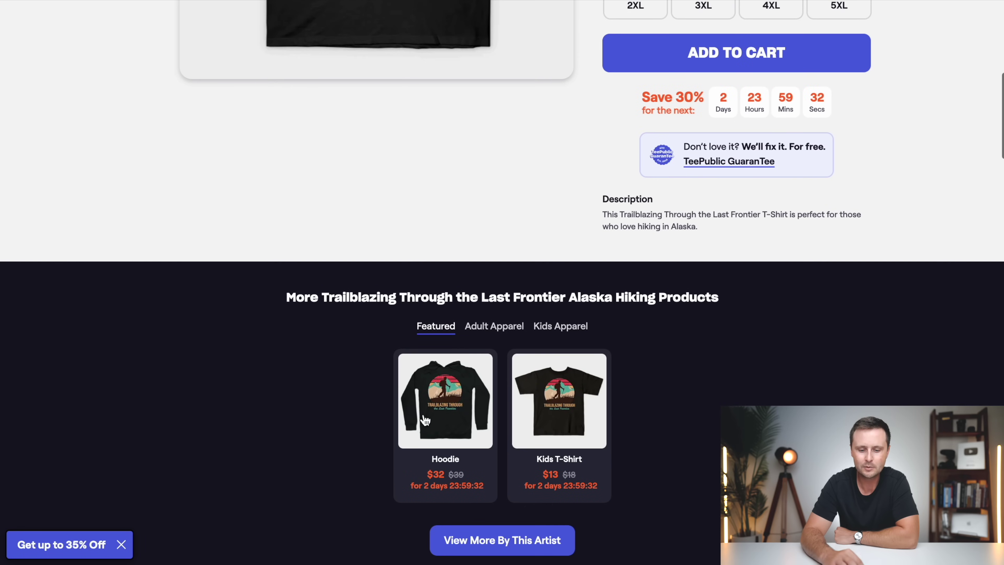
left_click(433, 410)
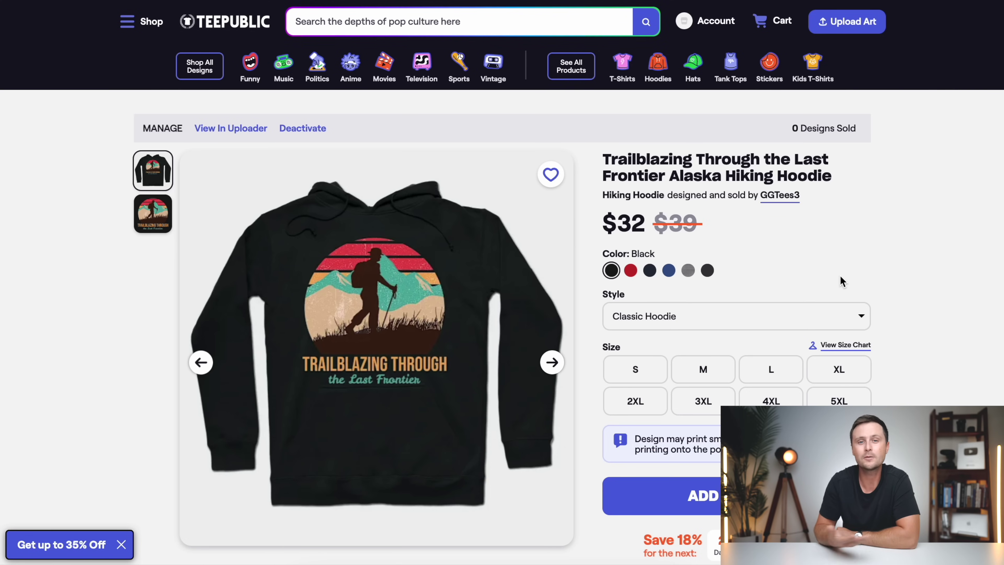
scroll(840, 277, "down", 1)
scroll(841, 281, "down", 2)
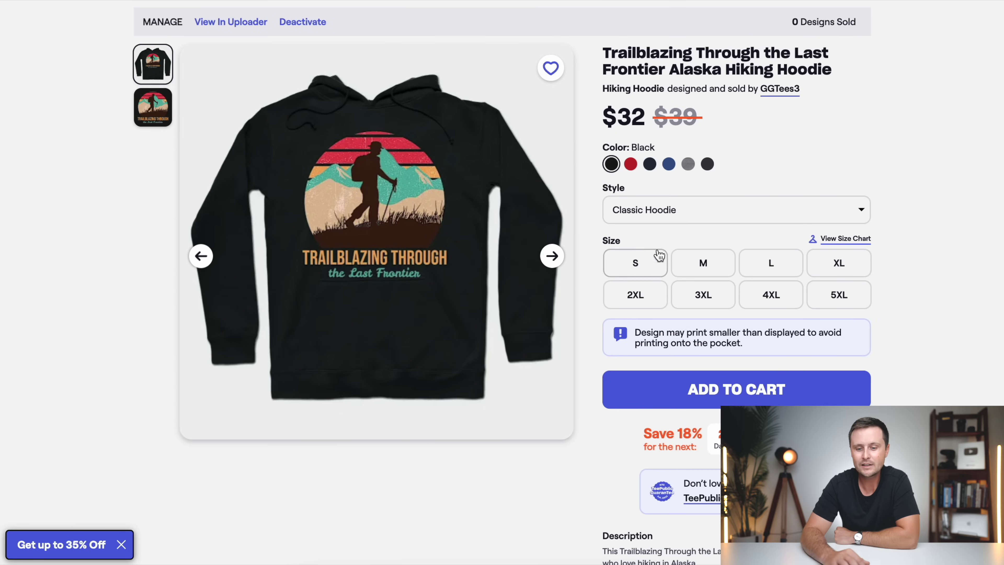
left_click(731, 212)
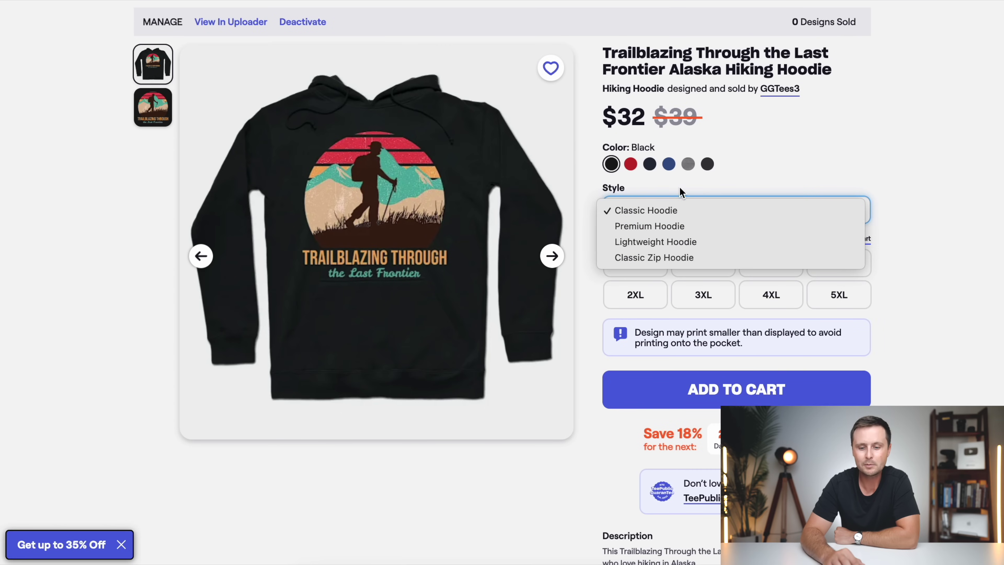
left_click(935, 209)
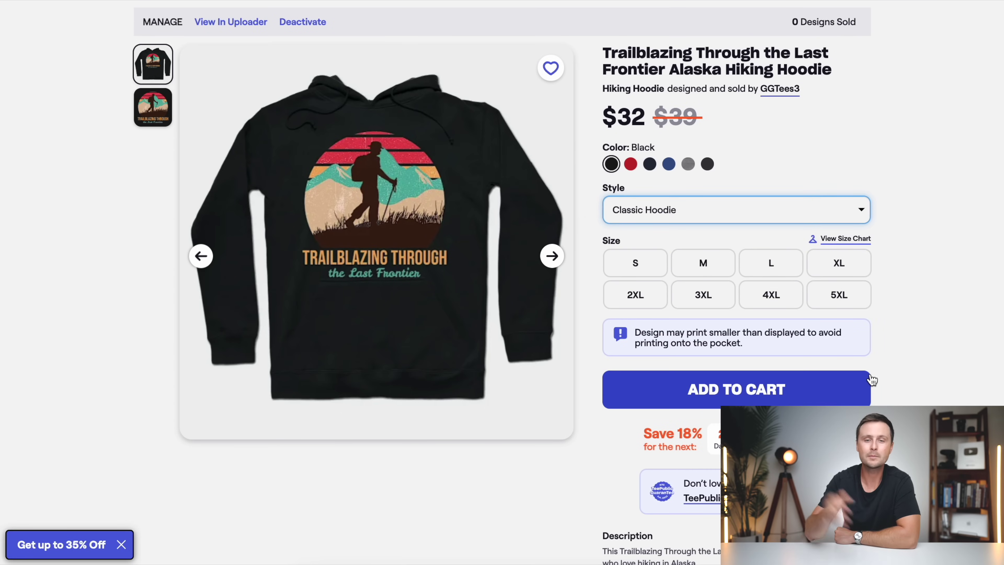